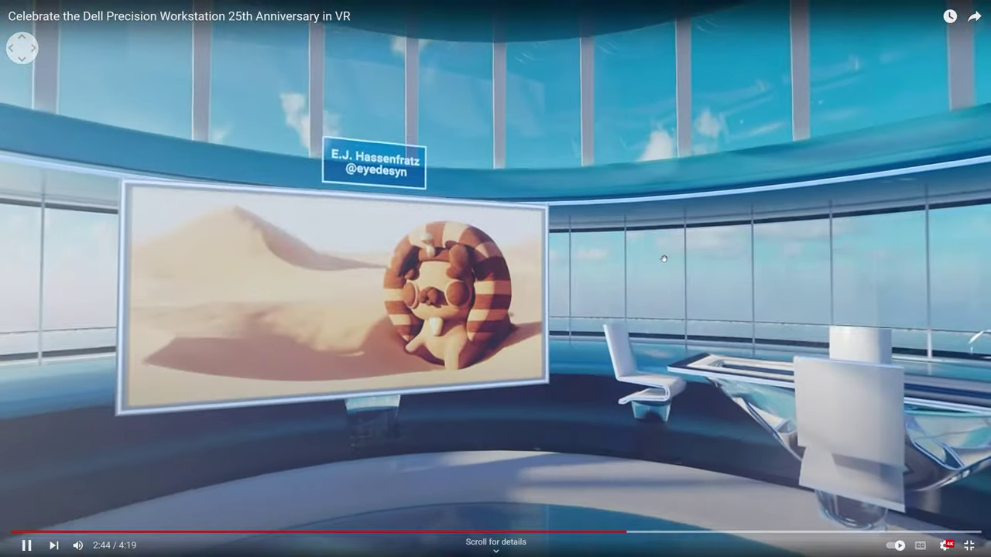
pyautogui.moveTo(663, 259); pyautogui.dragTo(641, 231)
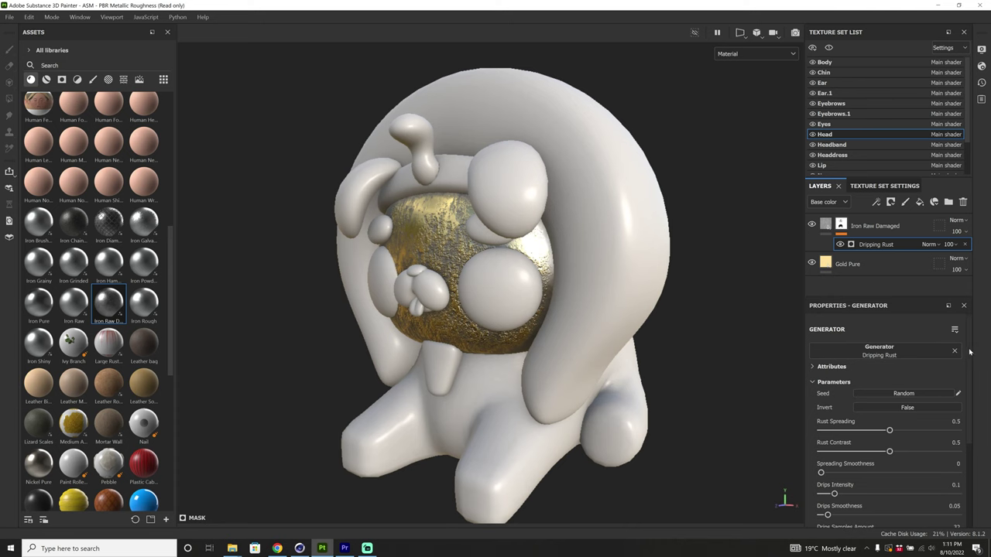
pyautogui.scroll(-1, 891, 410)
pyautogui.moveTo(890, 411)
pyautogui.mouseDown()
pyautogui.moveTo(921, 411)
pyautogui.moveTo(841, 412)
pyautogui.moveTo(923, 412)
pyautogui.moveTo(882, 431)
pyautogui.mouseUp()
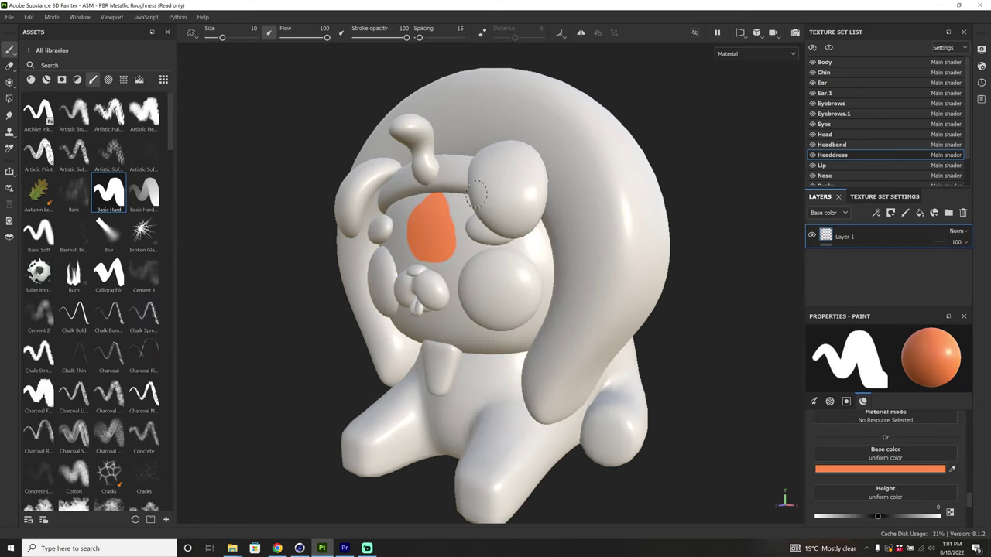
pyautogui.moveTo(438, 151)
pyautogui.mouseDown()
pyautogui.moveTo(563, 91)
pyautogui.moveTo(607, 260)
pyautogui.moveTo(528, 402)
pyautogui.mouseUp()
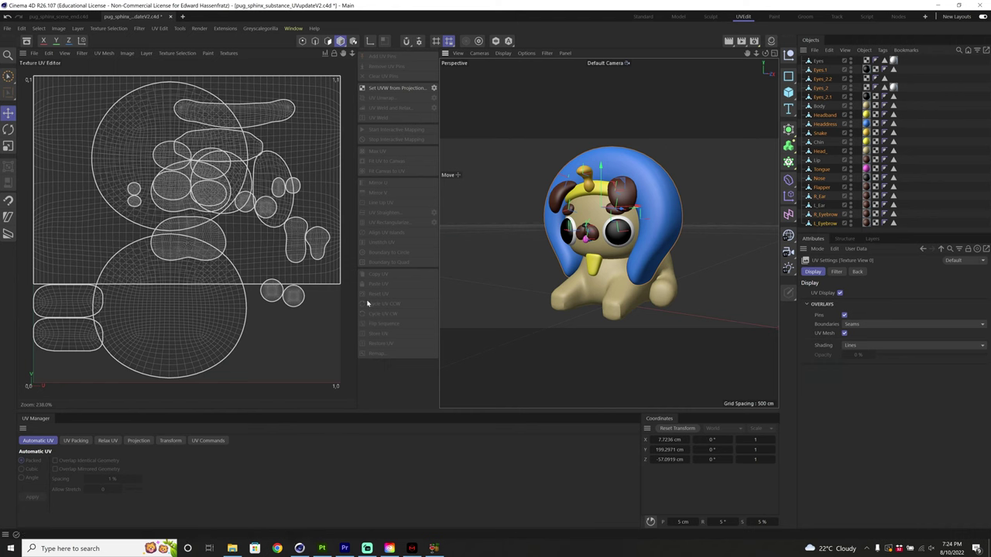
# Examine the UV layout of the character's parts one by one, including the eyes, headband, snake, chin, lip, tongue, nose and flapper.
pyautogui.click(826, 61)
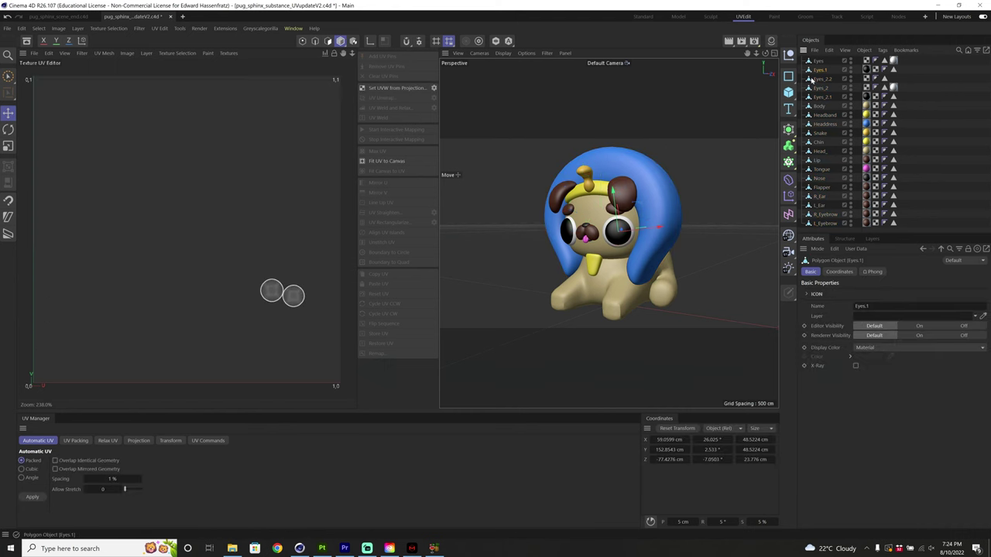
pyautogui.click(819, 78)
pyautogui.click(824, 115)
pyautogui.click(820, 132)
pyautogui.click(818, 142)
pyautogui.click(817, 160)
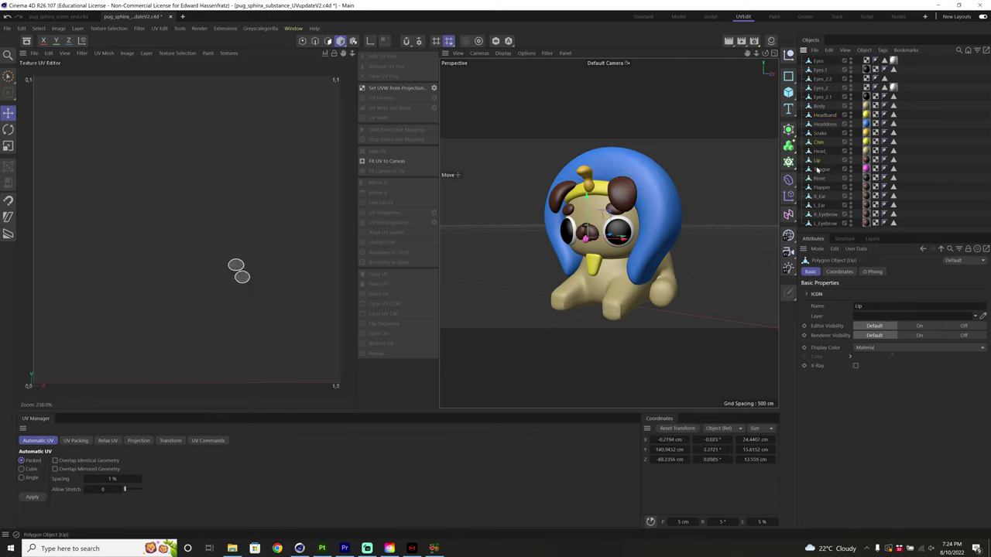
pyautogui.click(819, 169)
pyautogui.click(817, 178)
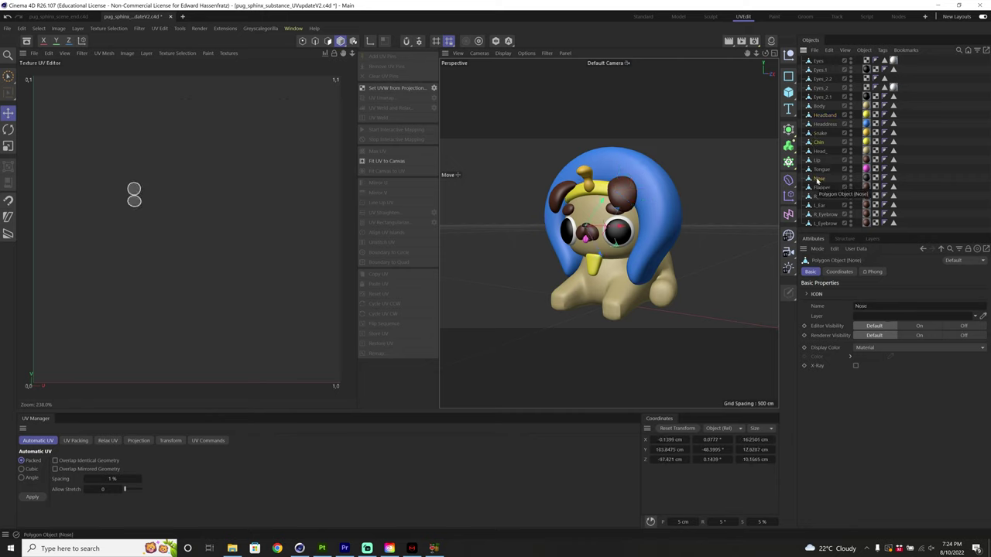
pyautogui.click(824, 188)
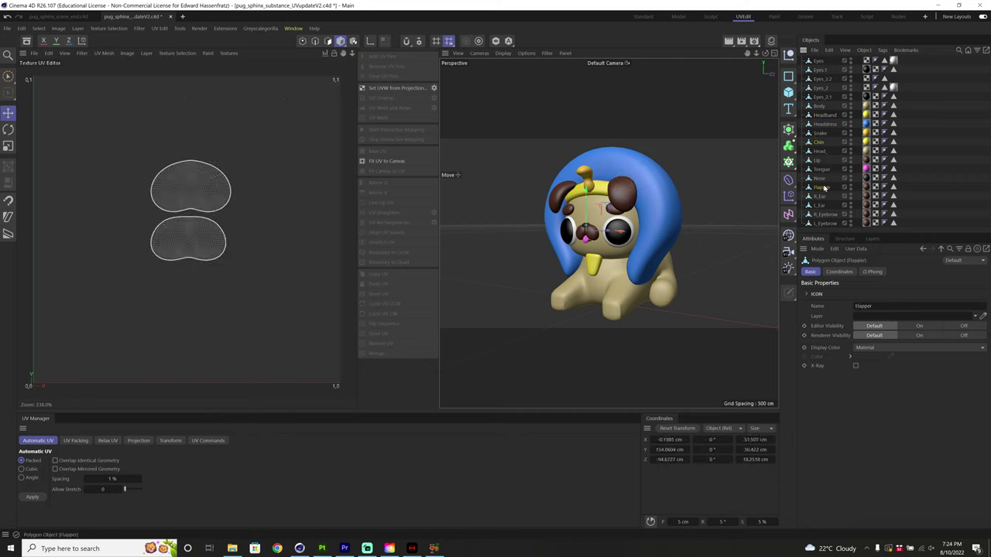
pyautogui.click(929, 161)
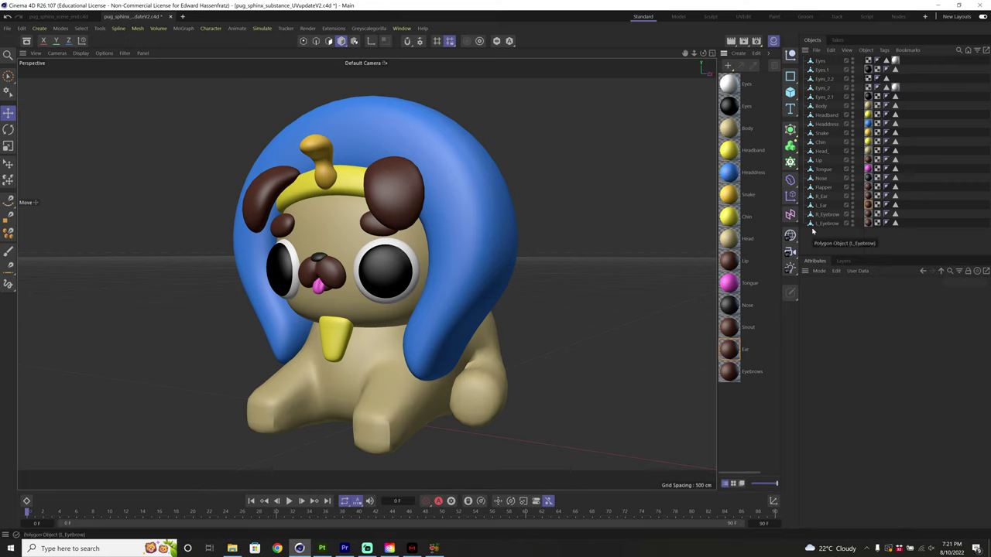
# Review the white Eyes material's settings in the Material Editor.
pyautogui.click(730, 82)
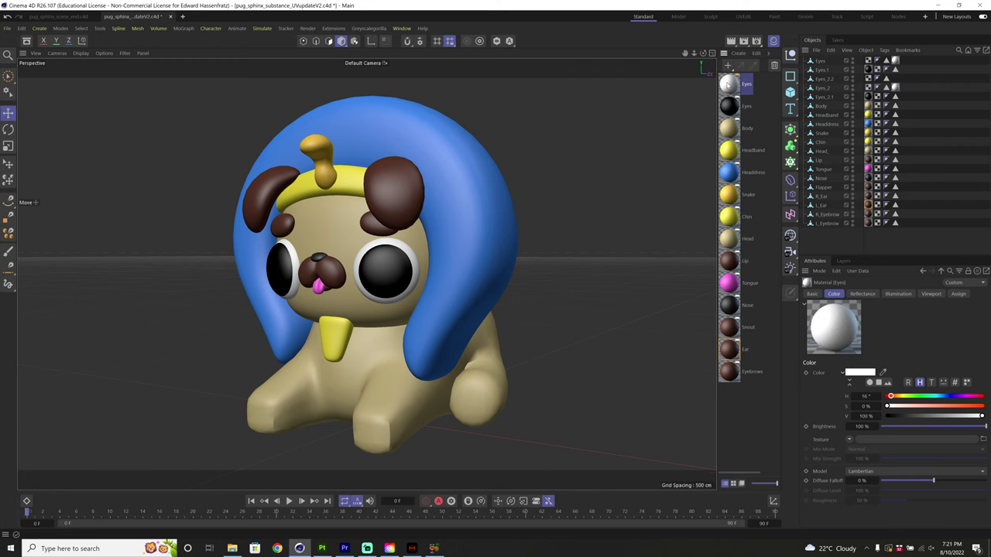
pyautogui.doubleClick(729, 82)
pyautogui.moveTo(774, 72); pyautogui.dragTo(470, 90)
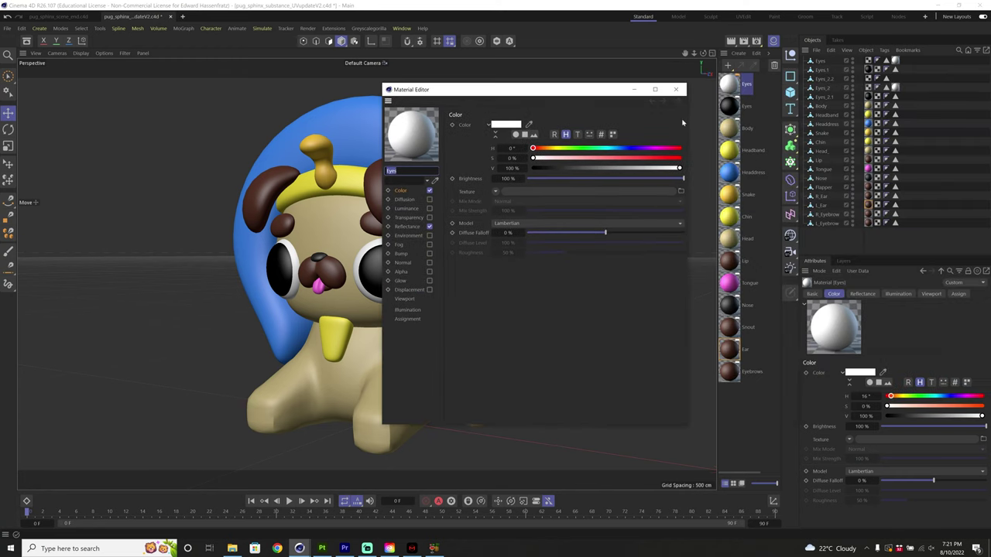
pyautogui.click(676, 89)
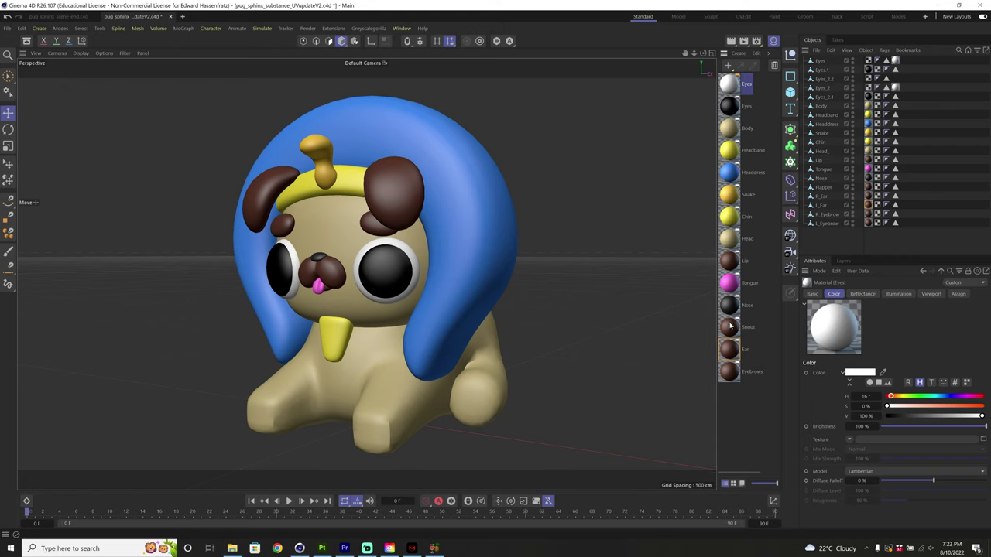
# Compare the color settings of the Tongue, Body, Head and Ear materials.
pyautogui.click(727, 284)
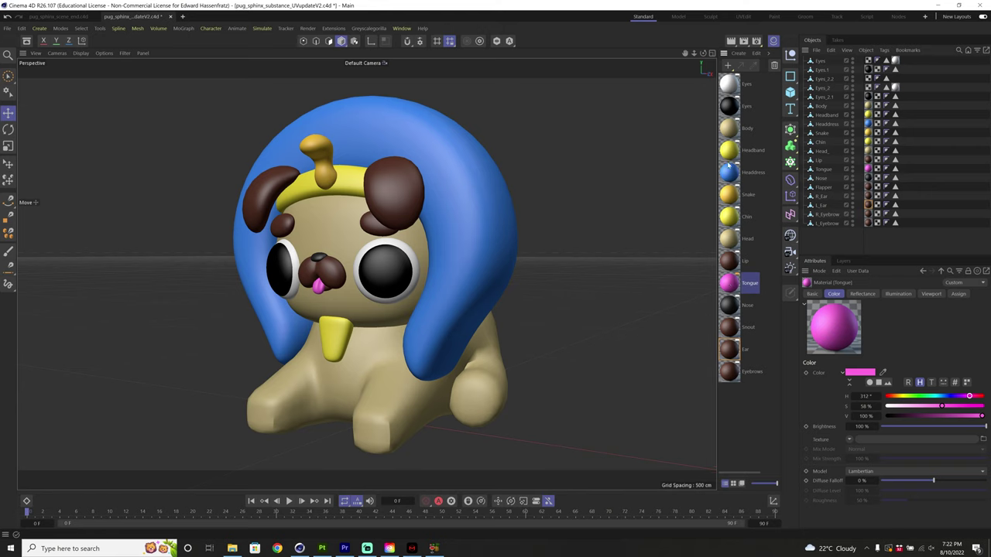
pyautogui.click(728, 130)
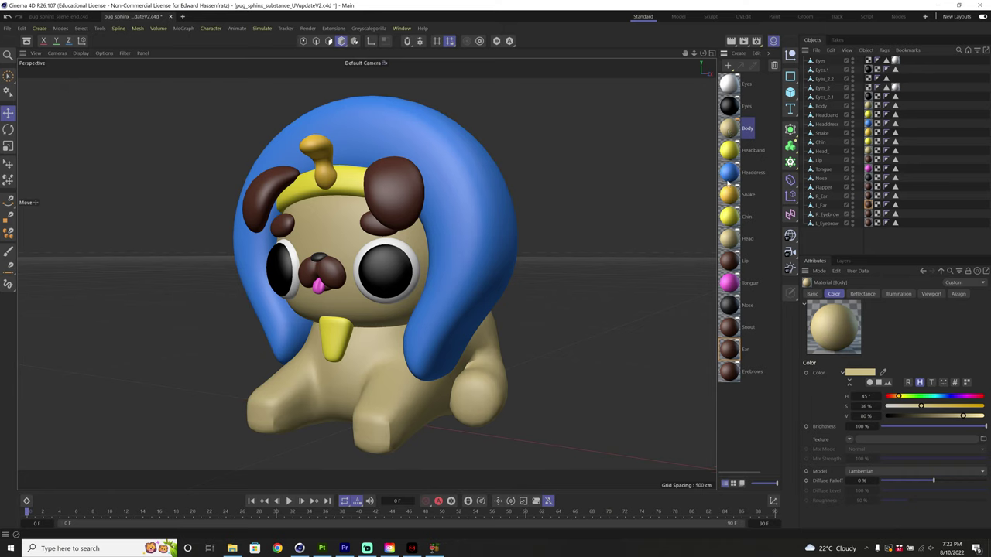
pyautogui.click(731, 240)
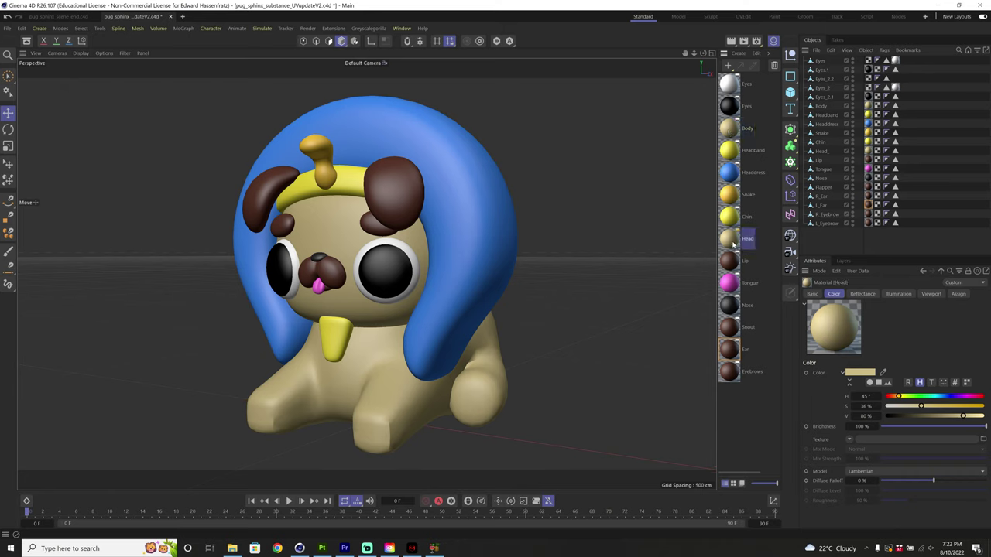
pyautogui.click(730, 351)
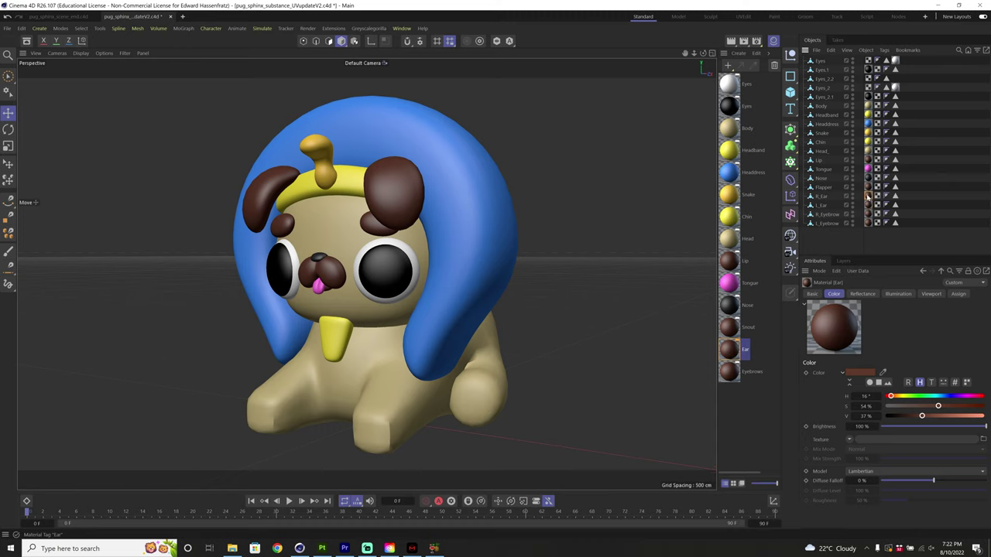
# Check which material is assigned to the R_Ear and L_Ear objects through their material tags.
pyautogui.click(869, 206)
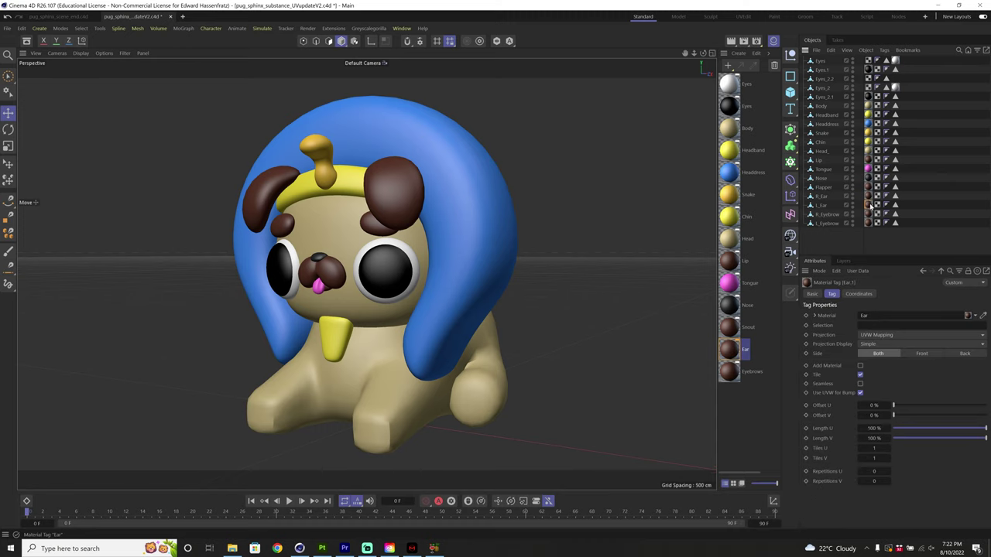
pyautogui.click(825, 205)
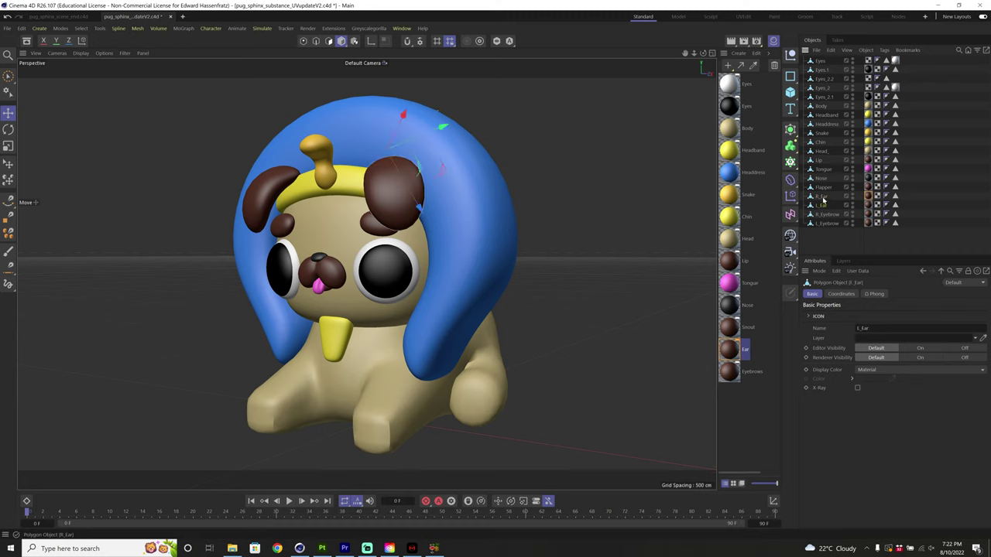
pyautogui.click(822, 197)
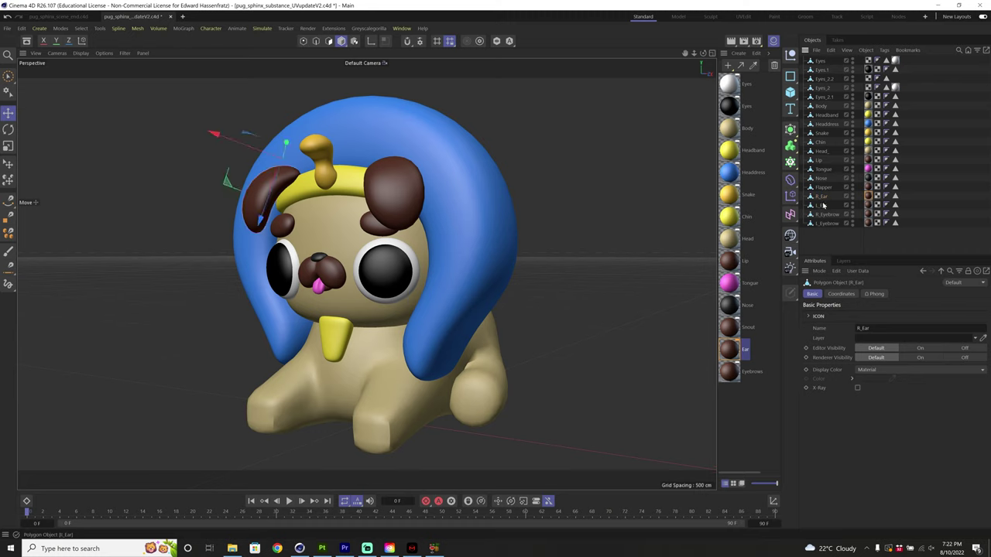
pyautogui.click(736, 352)
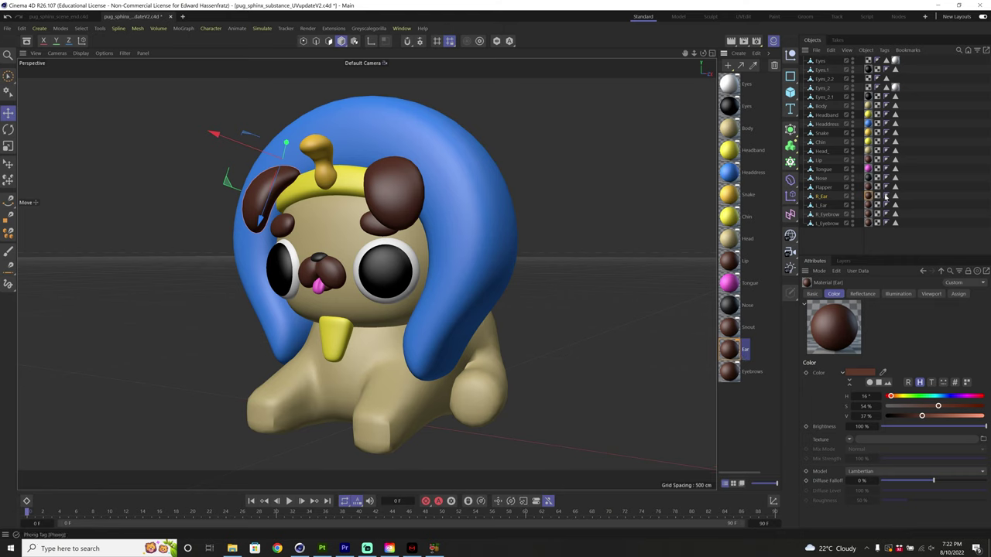
pyautogui.click(868, 199)
pyautogui.keyDown('ctrl'); pyautogui.moveTo(868, 197); pyautogui.dragTo(869, 205); pyautogui.keyUp('ctrl')
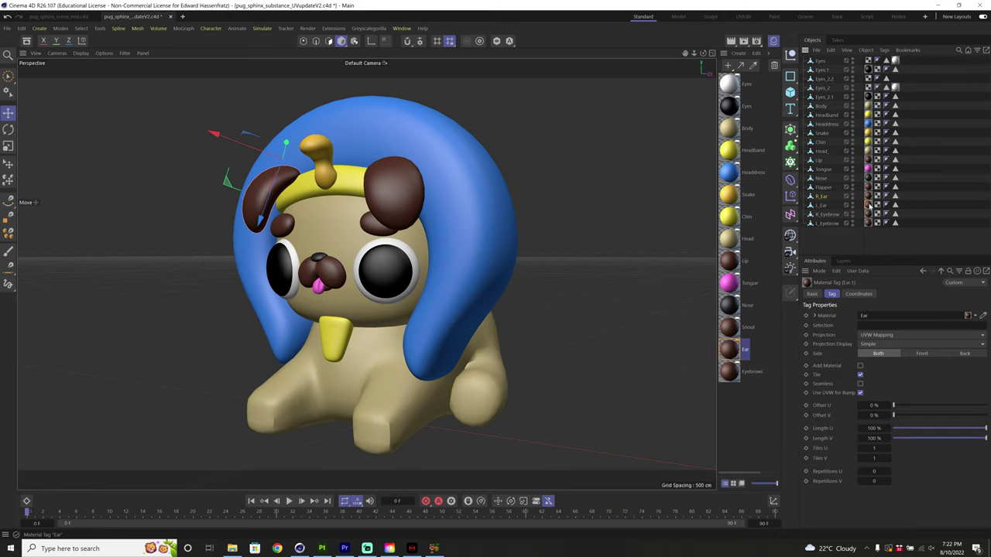
# Duplicate the Ear material and rename the copy Ear1.
pyautogui.click(725, 359)
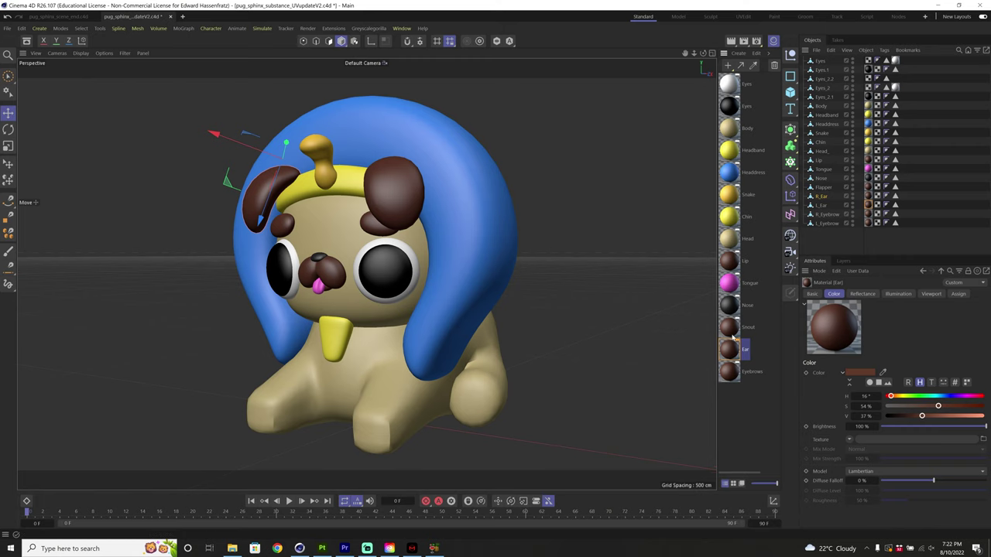
pyautogui.keyDown('ctrl'); pyautogui.moveTo(733, 346); pyautogui.dragTo(735, 365); pyautogui.keyUp('ctrl')
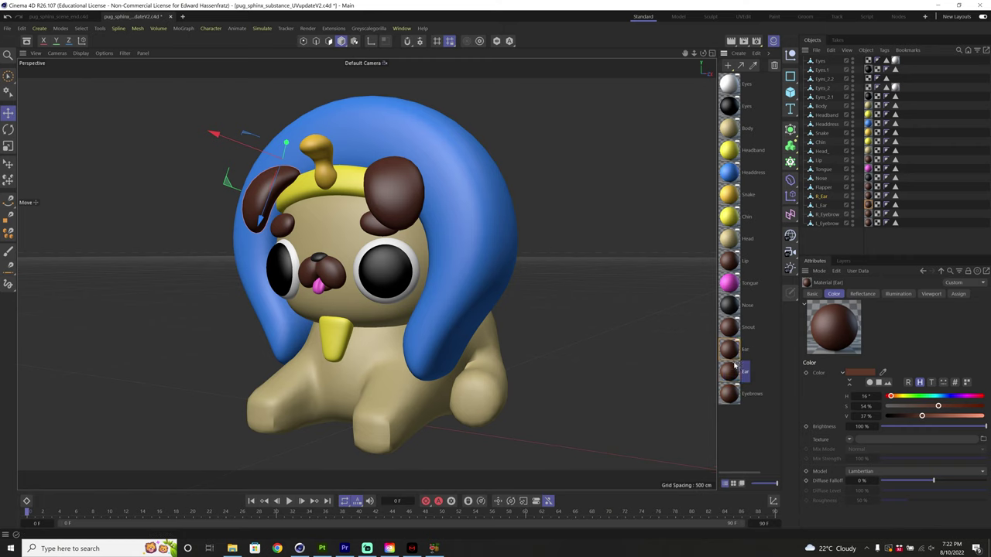
pyautogui.doubleClick(746, 371)
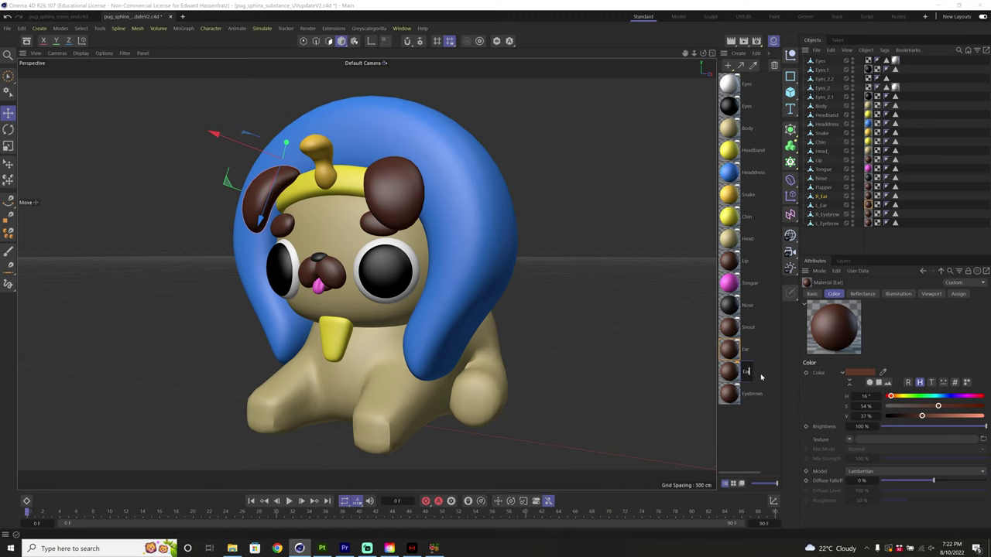
pyautogui.write('Ear1')
pyautogui.click(764, 376)
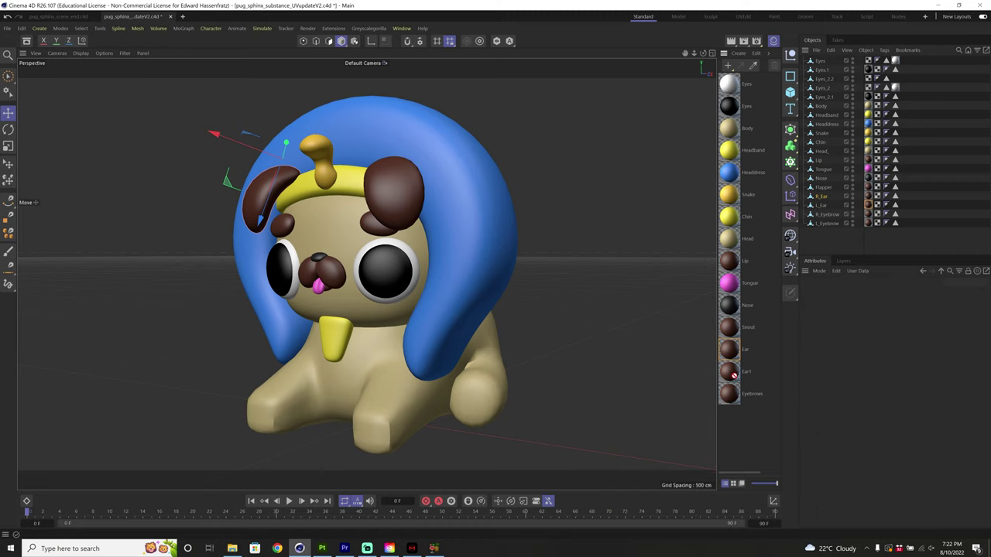
# Assign the Ear1 material to the L_Ear object and check the material tags of both ears.
pyautogui.moveTo(734, 375); pyautogui.dragTo(867, 206)
pyautogui.click(860, 205)
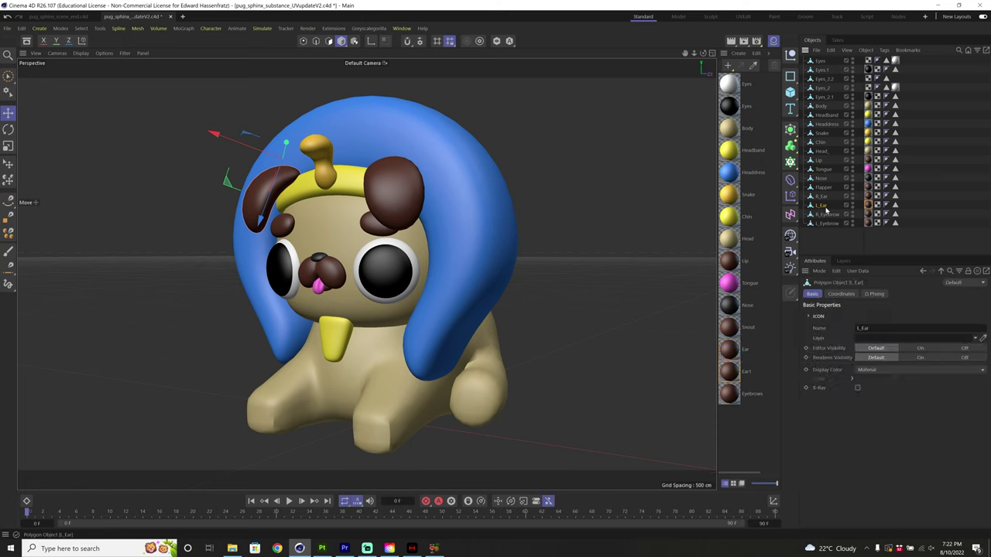
pyautogui.click(865, 197)
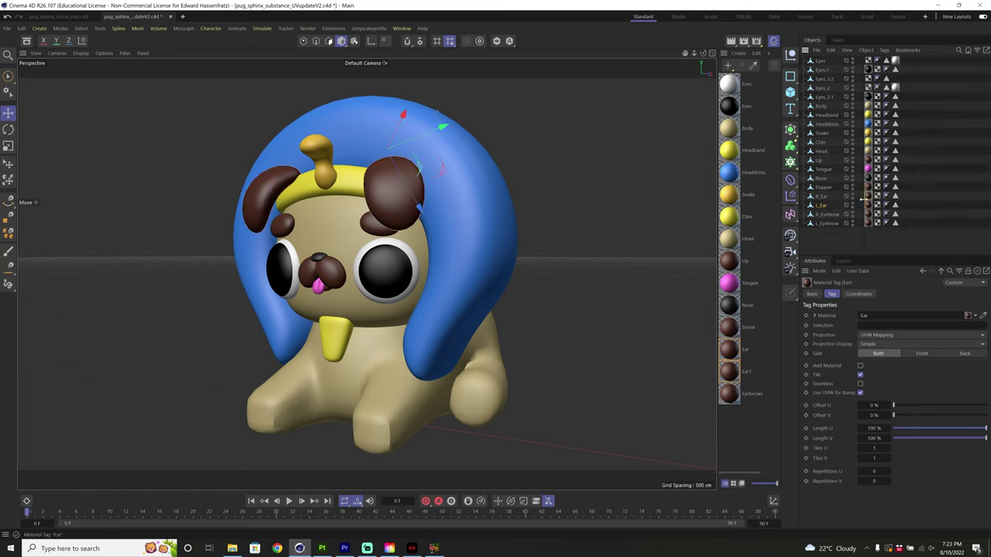
pyautogui.click(825, 198)
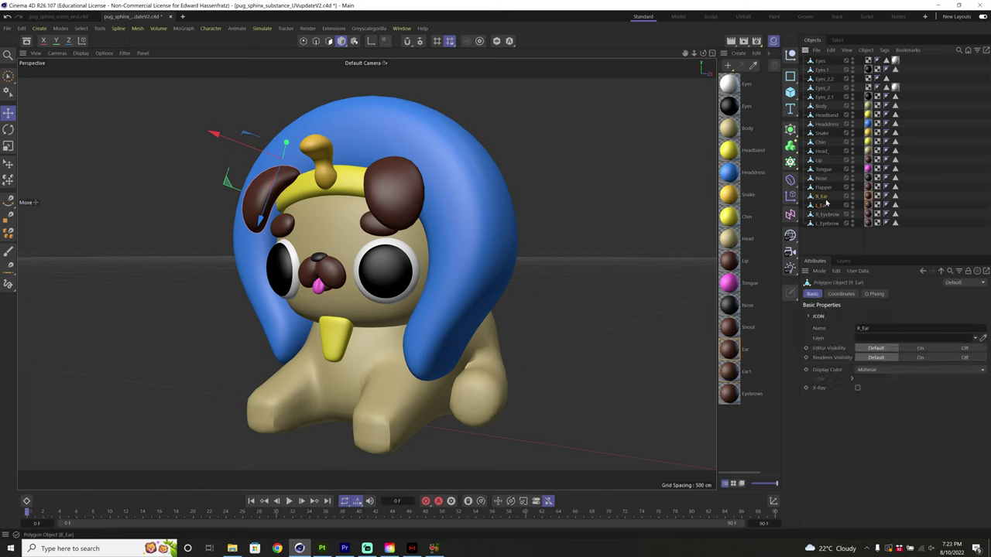
pyautogui.click(869, 206)
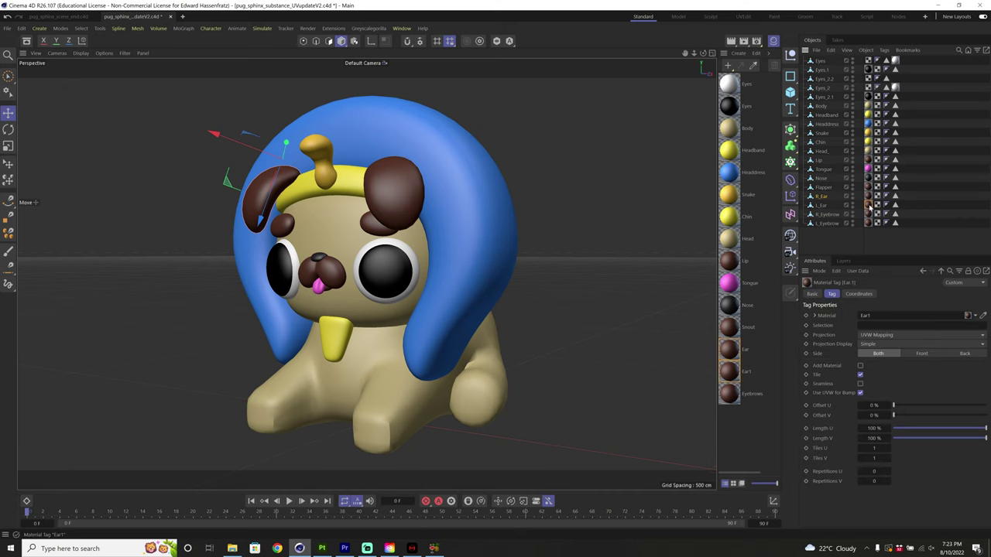
# Select all the character's objects and every material from Eyes to Eyebrows to review the full set.
pyautogui.click(734, 396)
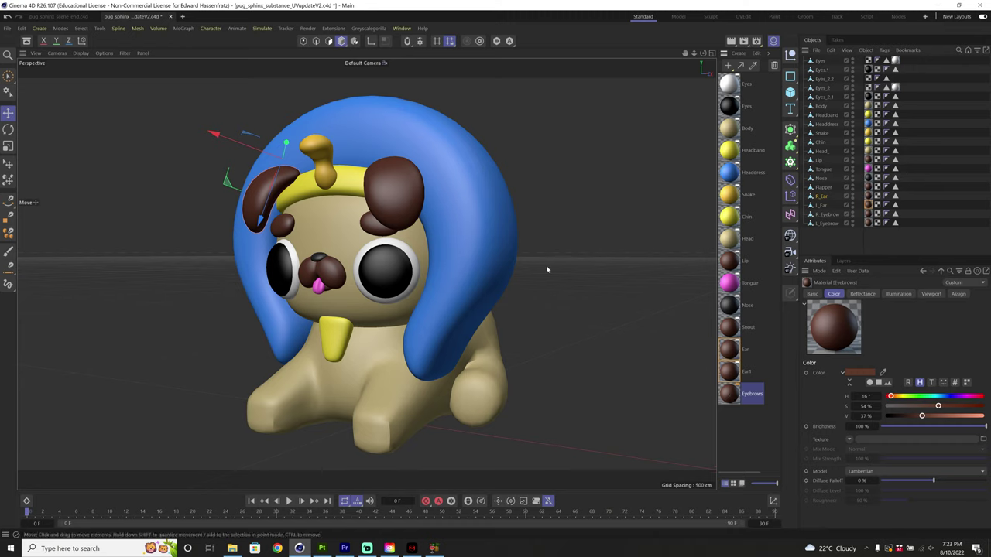
pyautogui.moveTo(759, 434); pyautogui.dragTo(733, 78)
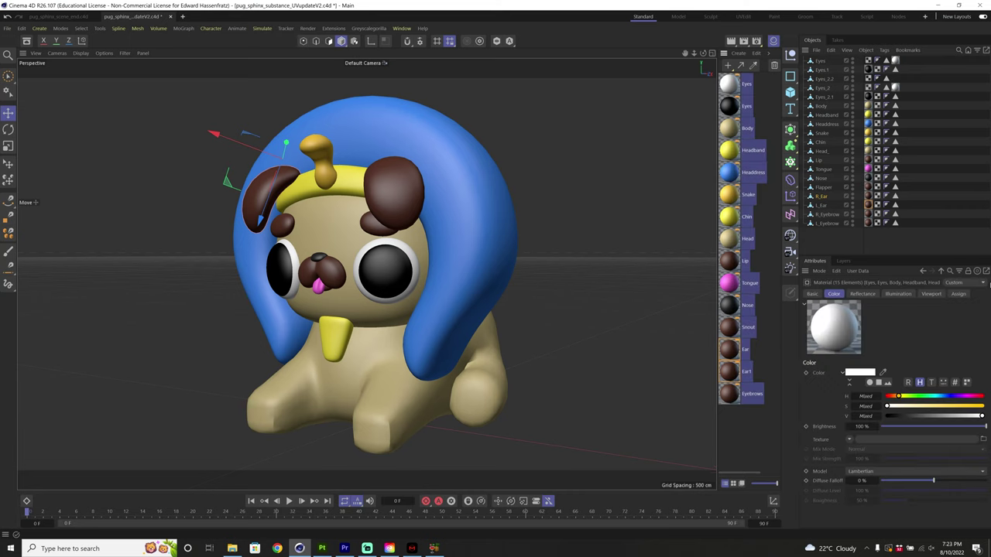
pyautogui.click(759, 424)
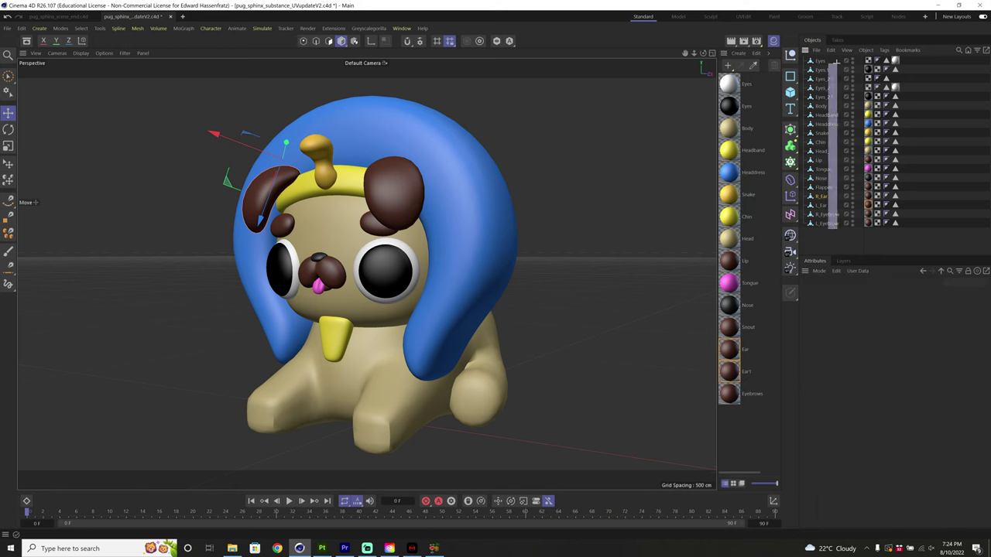
pyautogui.moveTo(763, 426); pyautogui.dragTo(729, 73)
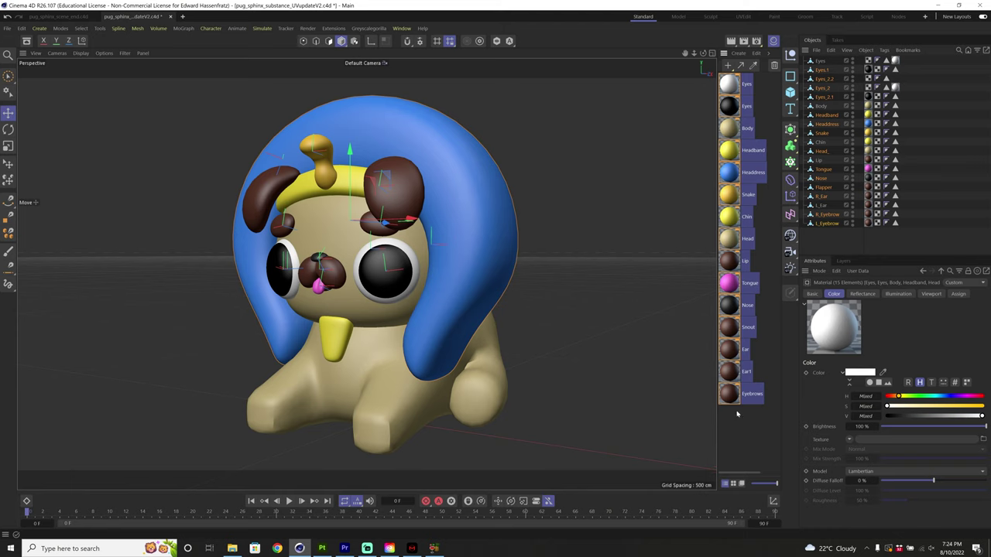
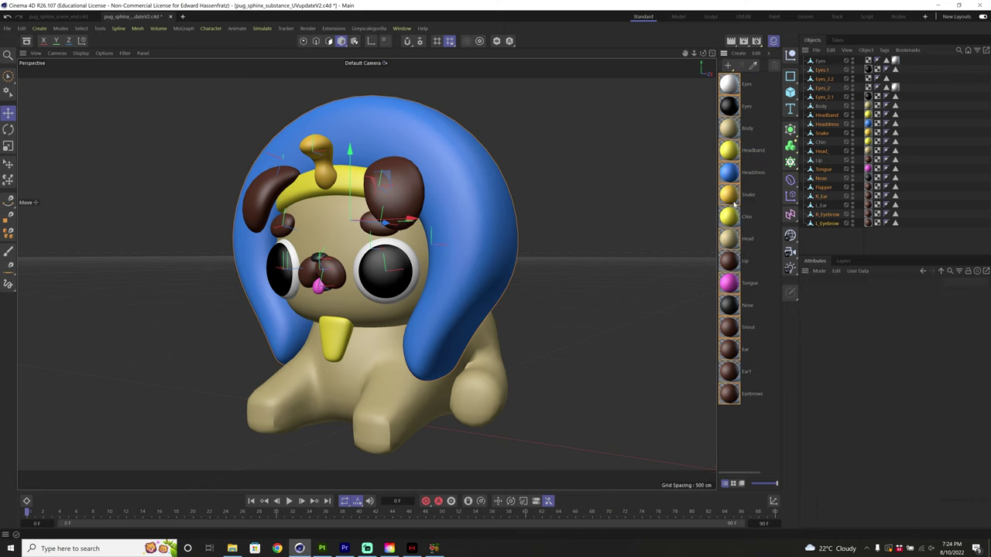
# Inspect the UV layouts of the individual parts, from Eyes to Flapper, in the UVEdit layout and clear the selection.
pyautogui.click(742, 17)
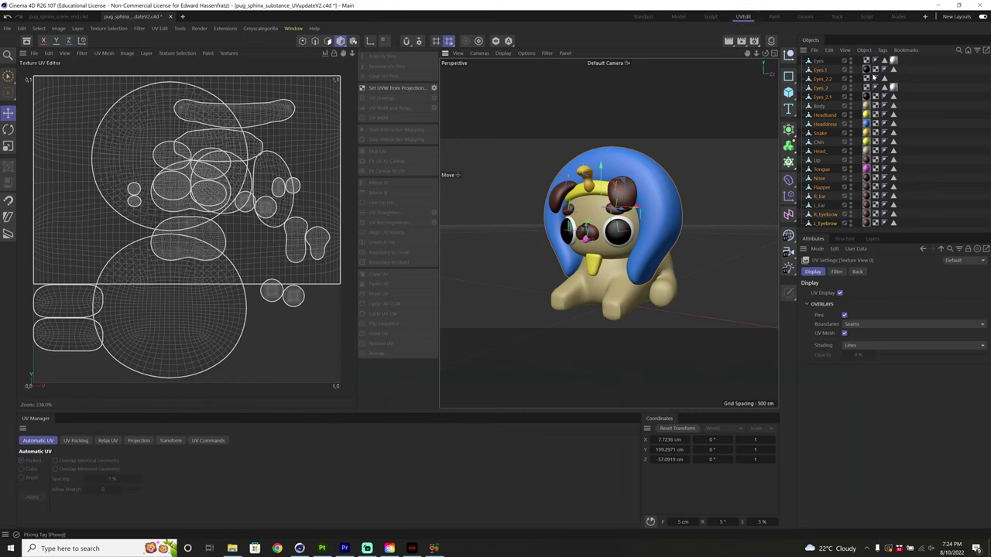
pyautogui.click(819, 61)
pyautogui.click(819, 87)
pyautogui.click(825, 115)
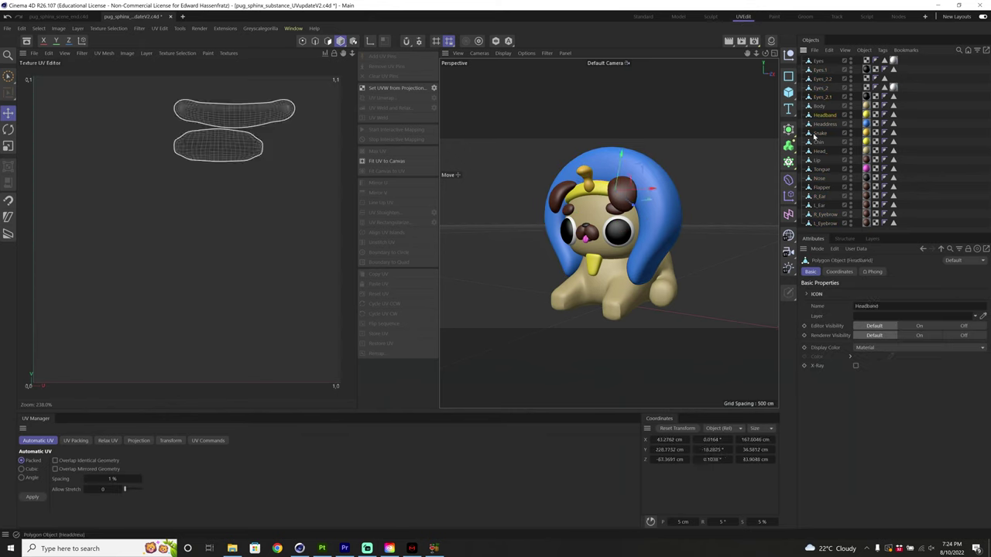
pyautogui.click(819, 132)
pyautogui.click(816, 142)
pyautogui.click(818, 161)
pyautogui.click(817, 179)
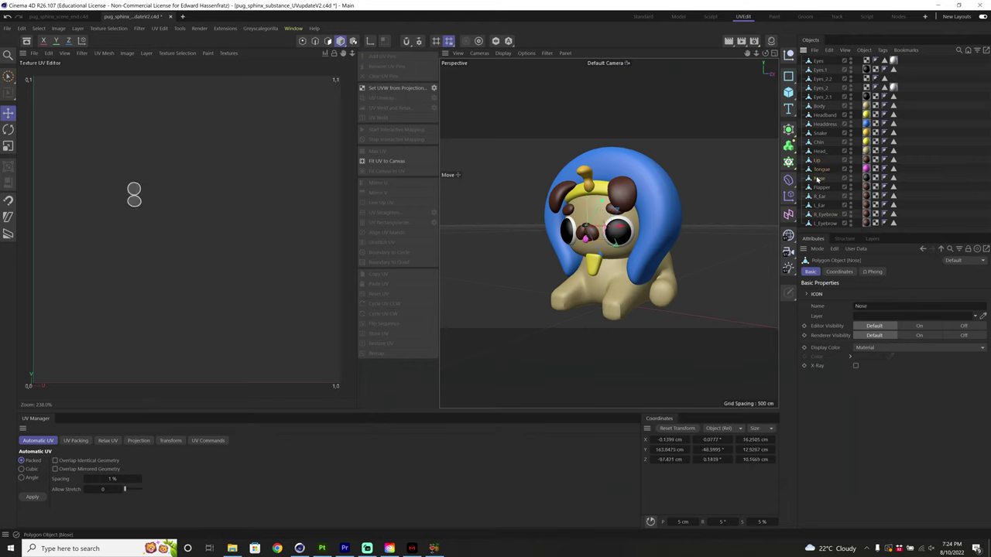
pyautogui.click(822, 187)
pyautogui.click(931, 158)
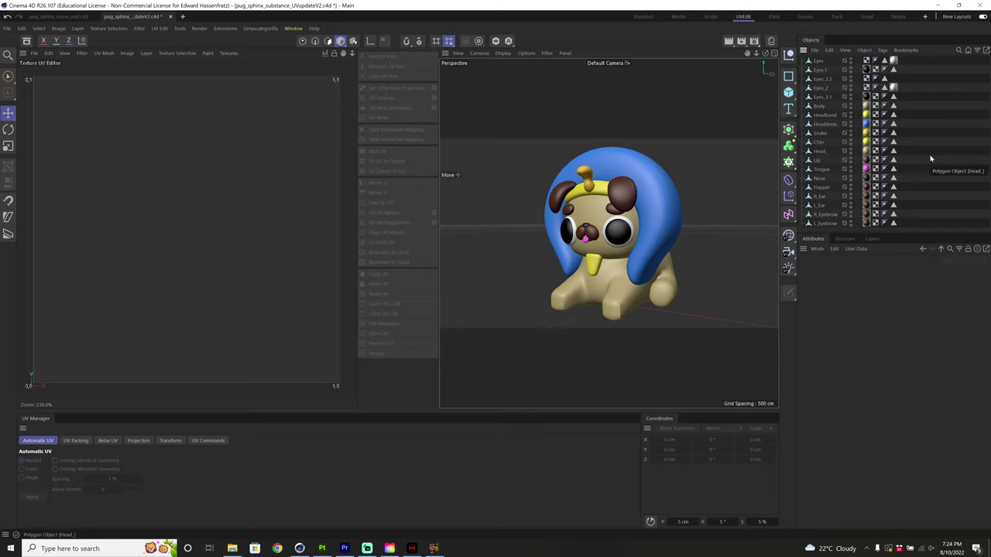
pyautogui.click(823, 187)
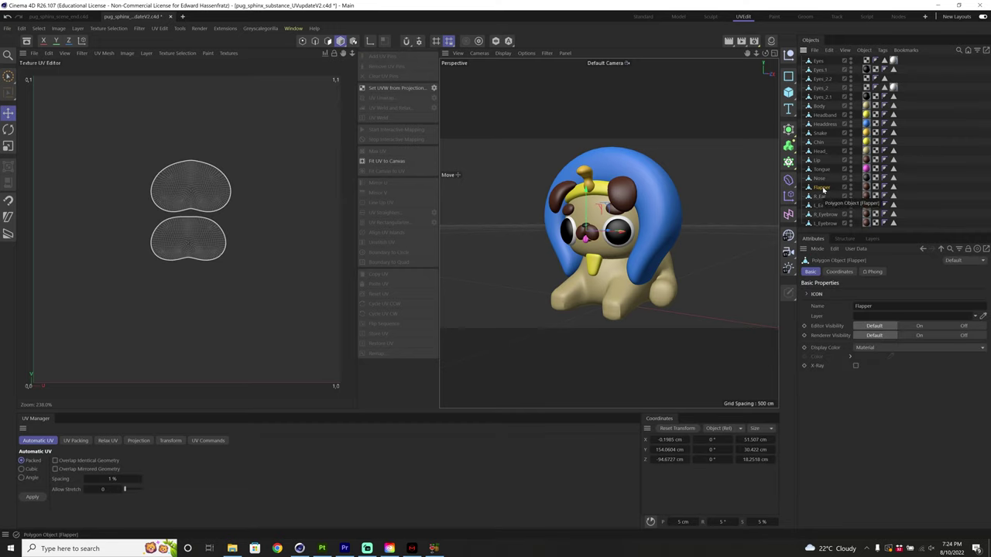
pyautogui.click(929, 159)
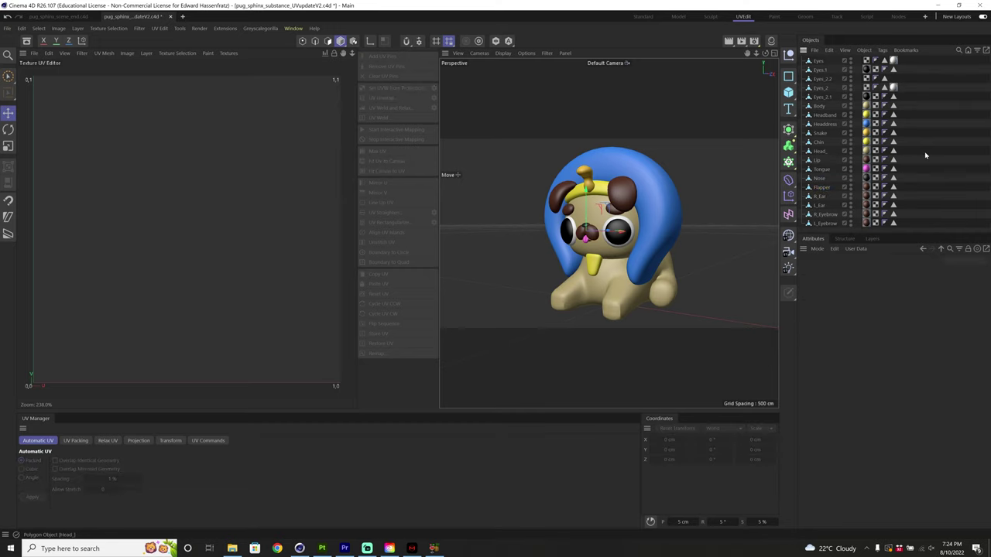
# Return to the Standard layout, review the FBX export's material options, and close the export settings without exporting.
pyautogui.click(650, 17)
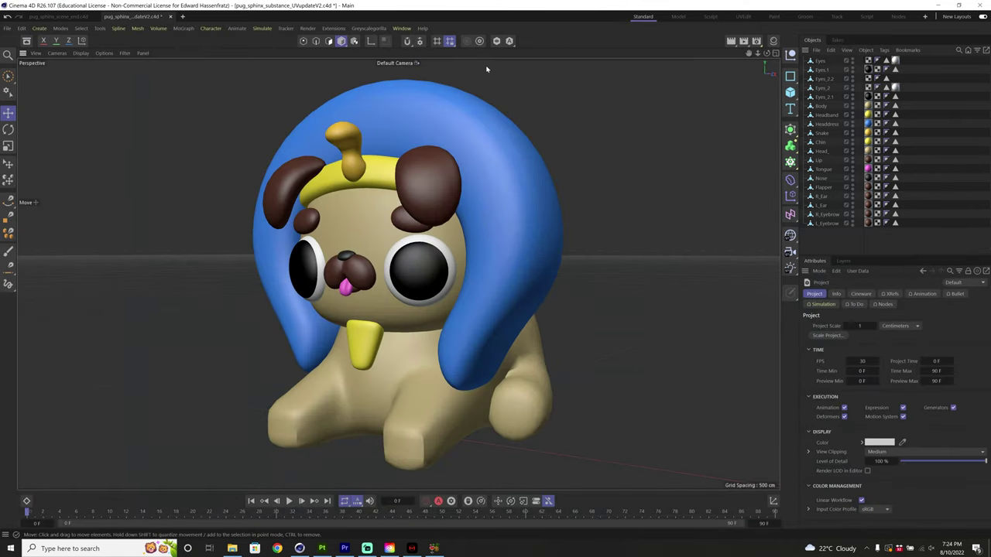
pyautogui.click(6, 29)
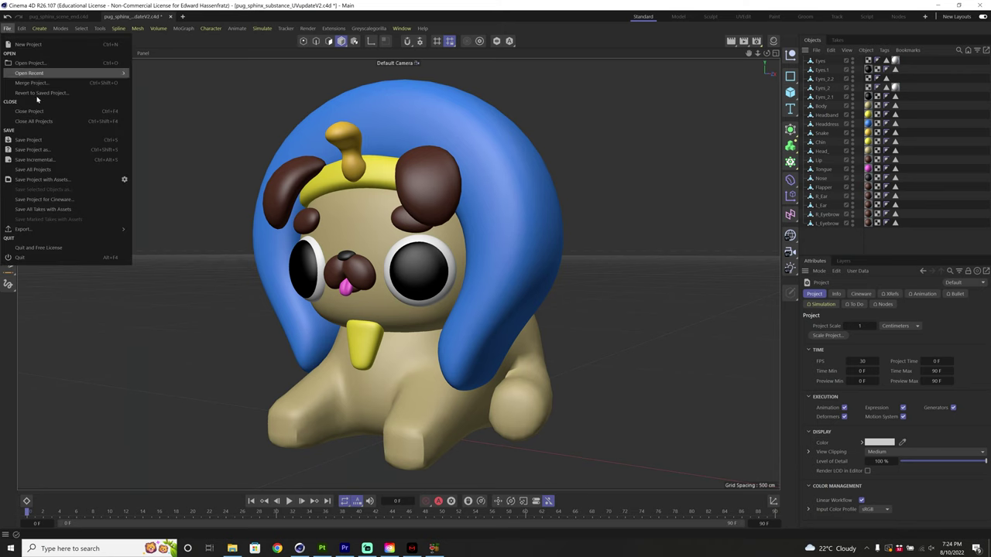
pyautogui.moveTo(37, 232)
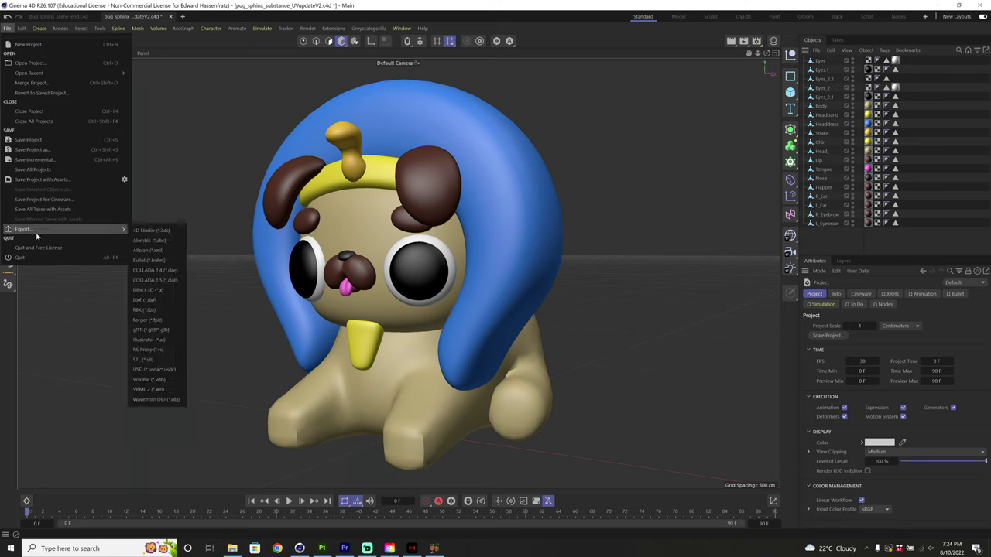
pyautogui.click(147, 311)
pyautogui.moveTo(137, 110); pyautogui.dragTo(617, 140)
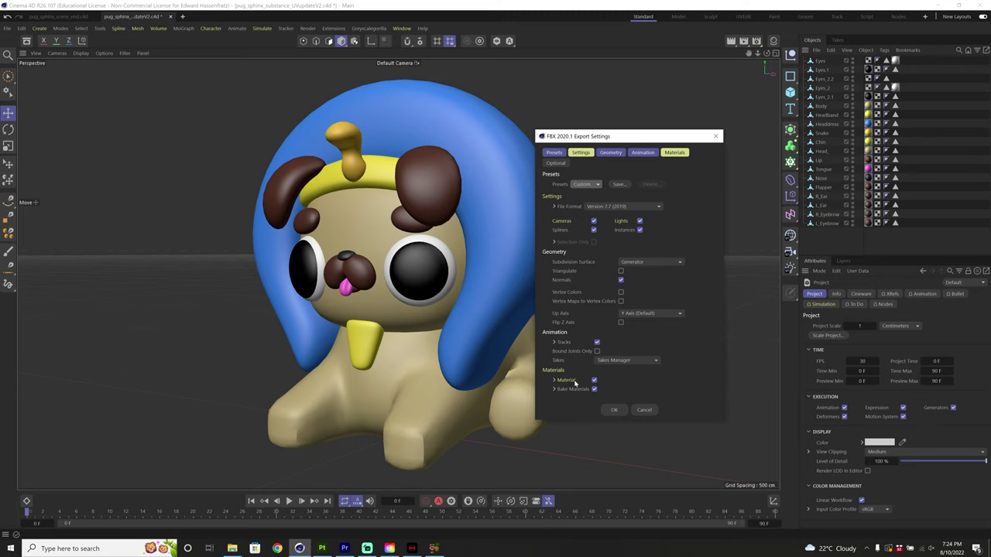
pyautogui.moveTo(608, 139); pyautogui.dragTo(510, 141)
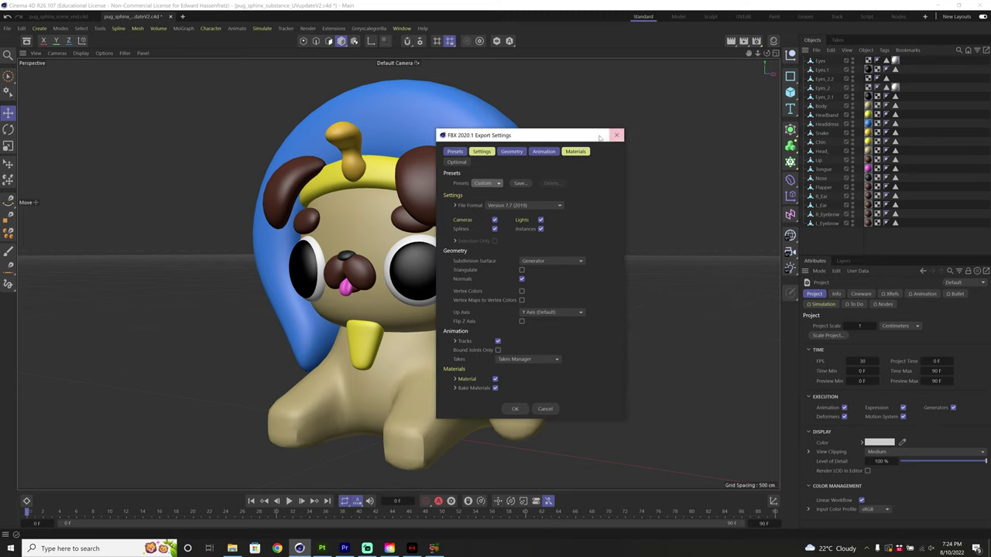
pyautogui.click(617, 136)
# Display the material list beside the model and open the FBX export settings again.
pyautogui.hotkey('shift', 'F2')
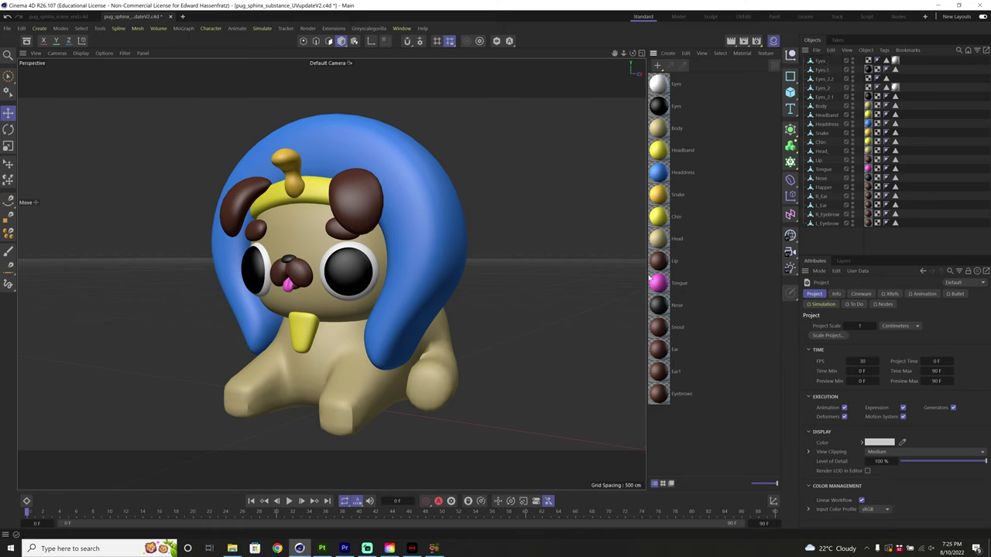
pyautogui.click(7, 28)
pyautogui.moveTo(28, 231)
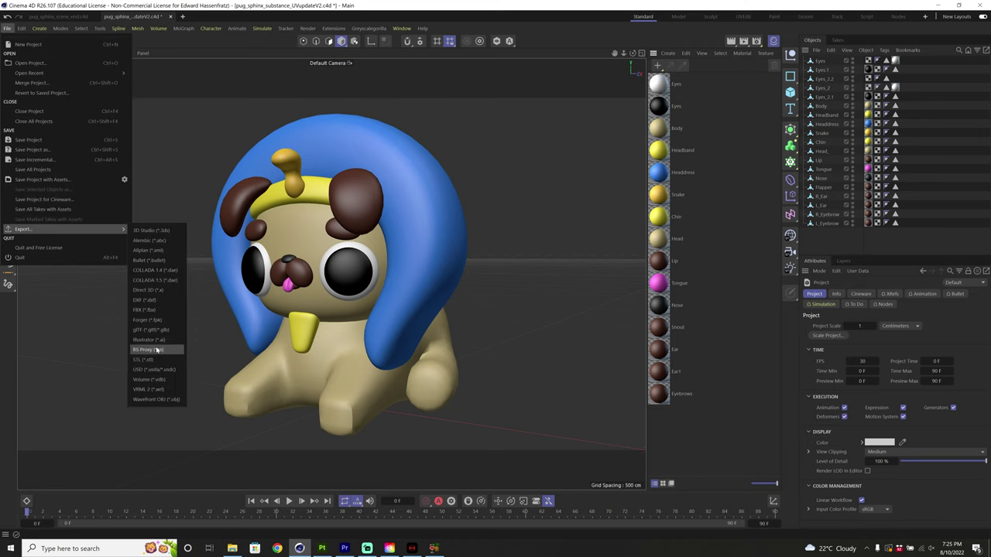
pyautogui.click(154, 310)
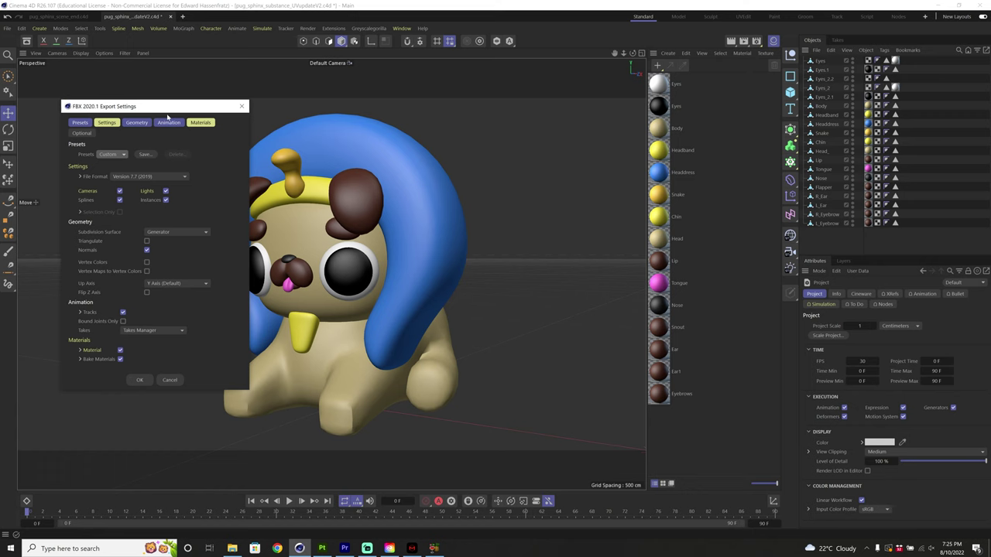
pyautogui.click(412, 404)
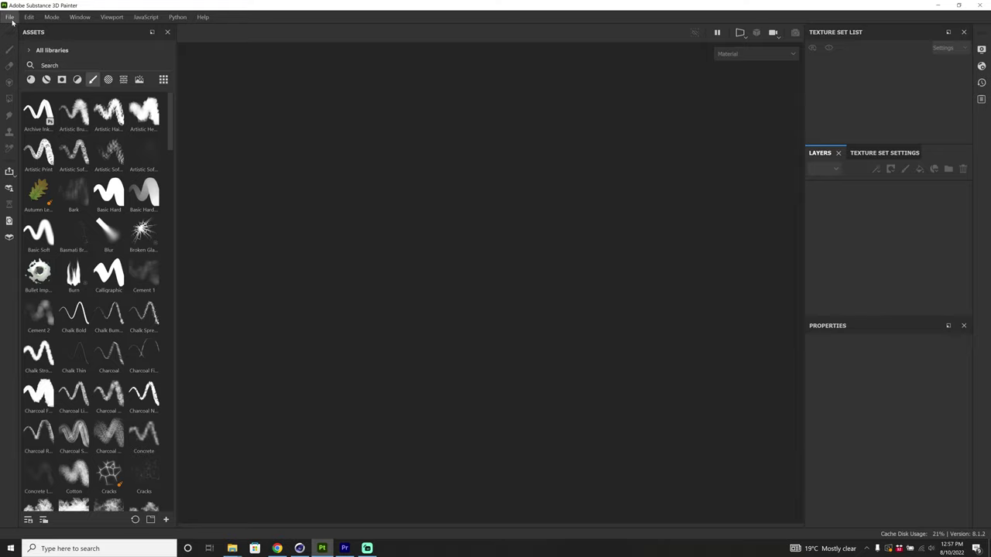
# In Substance 3D Painter, start a new project with the ASM - PBR Metallic Roughness template and the pug_sphinx_substance_UVupdateV2 mesh.
pyautogui.click(10, 17)
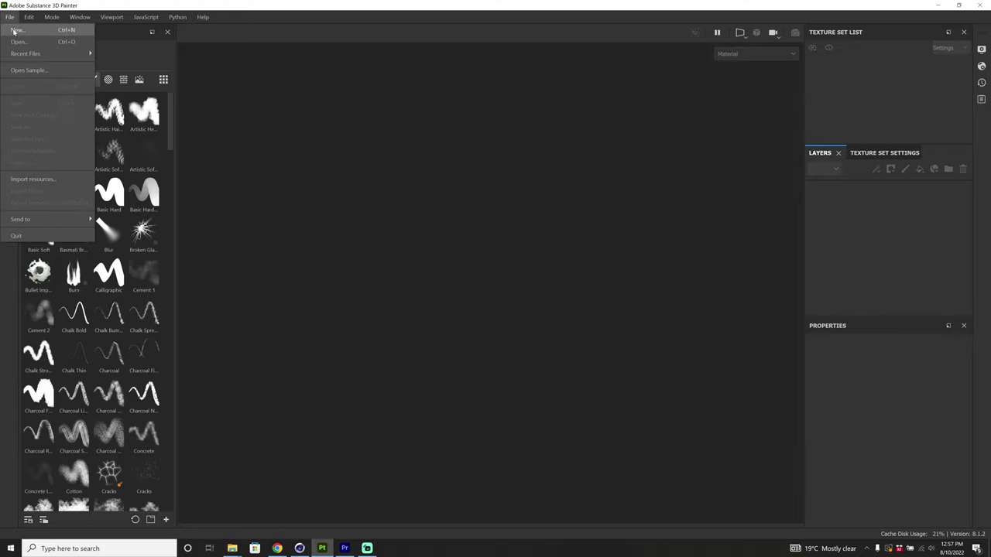
pyautogui.click(14, 30)
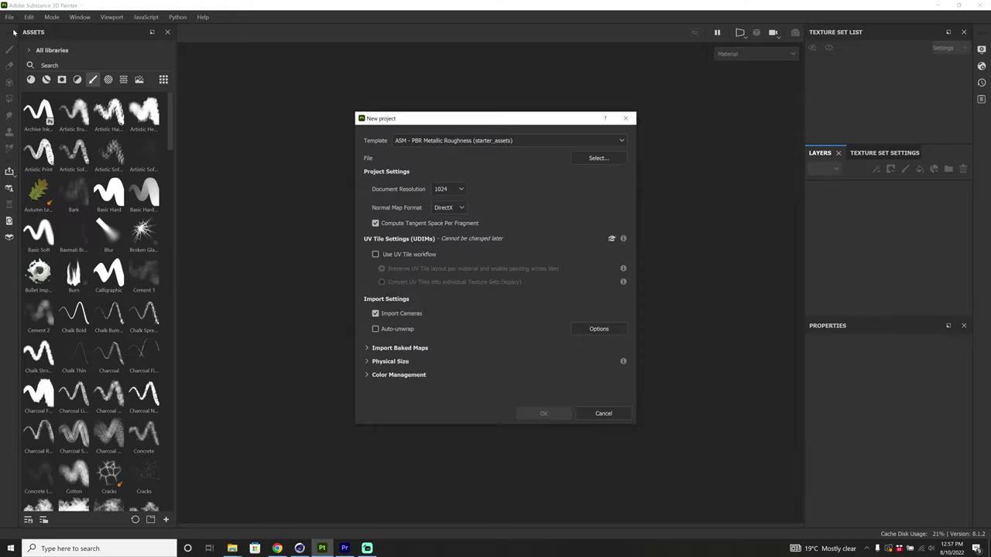
pyautogui.click(479, 142)
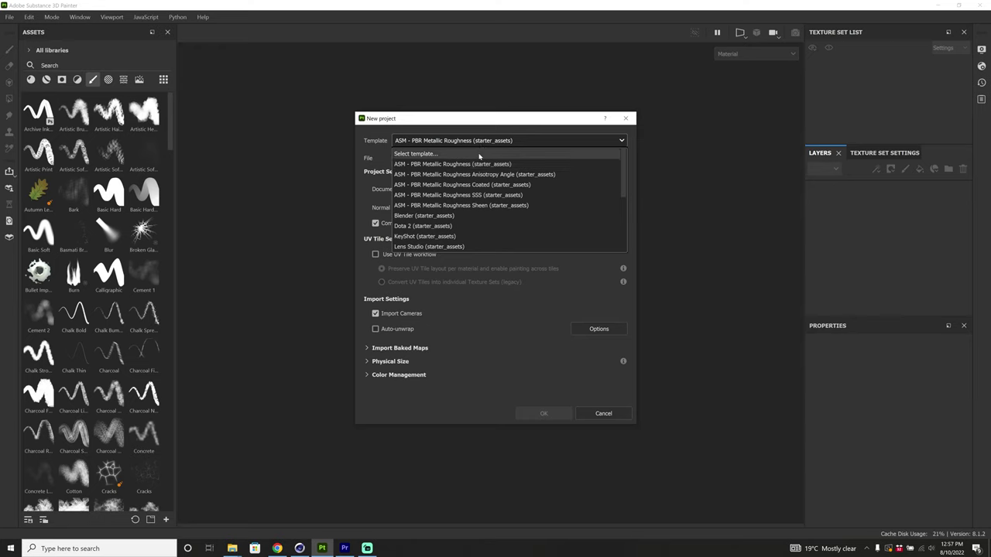
pyautogui.click(459, 164)
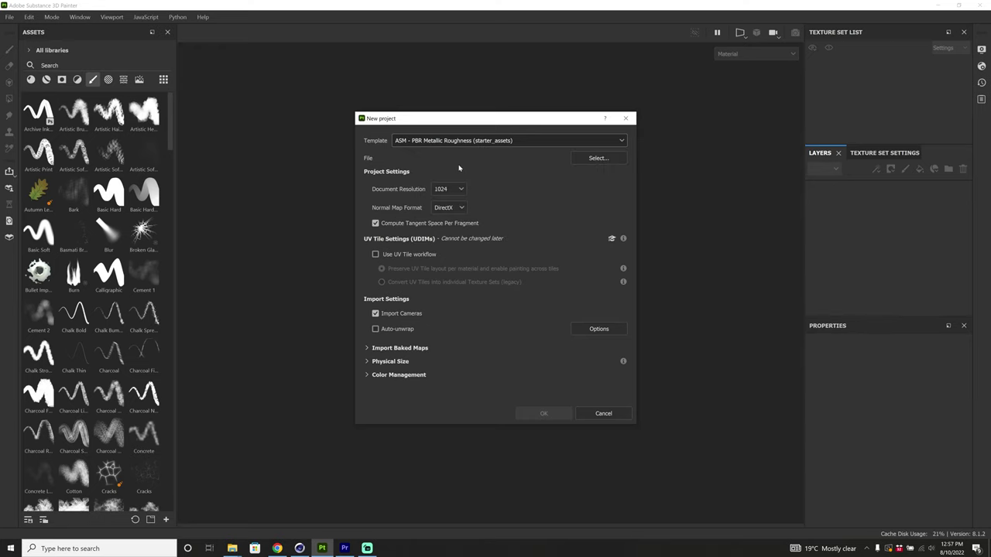
pyautogui.click(598, 158)
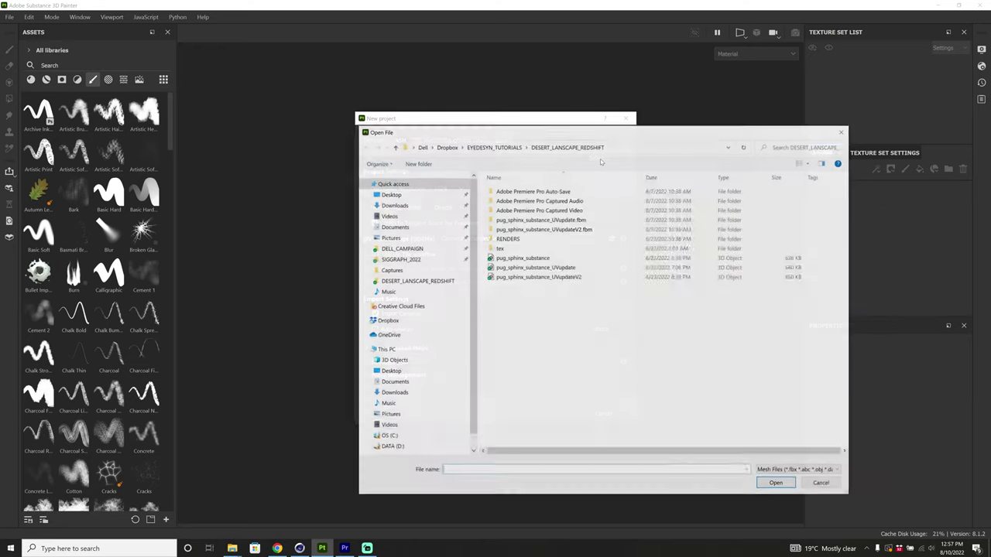
pyautogui.doubleClick(566, 277)
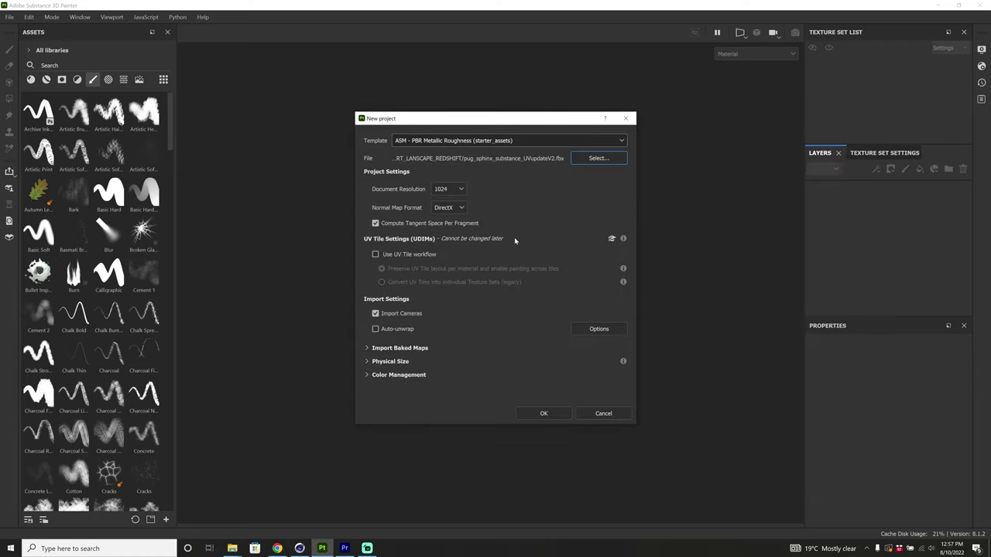
# Set the new project's document resolution to 2048 and create the project.
pyautogui.click(442, 194)
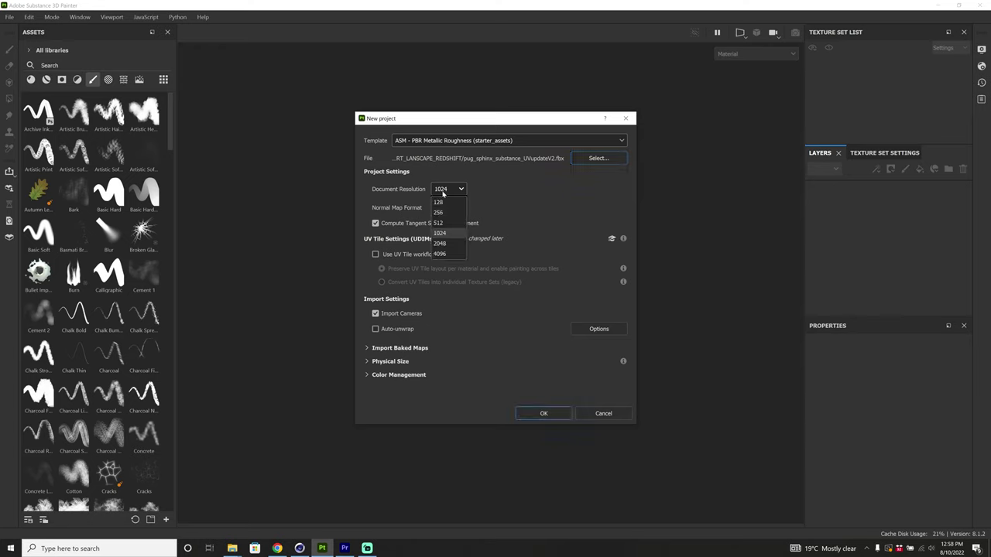
pyautogui.click(449, 248)
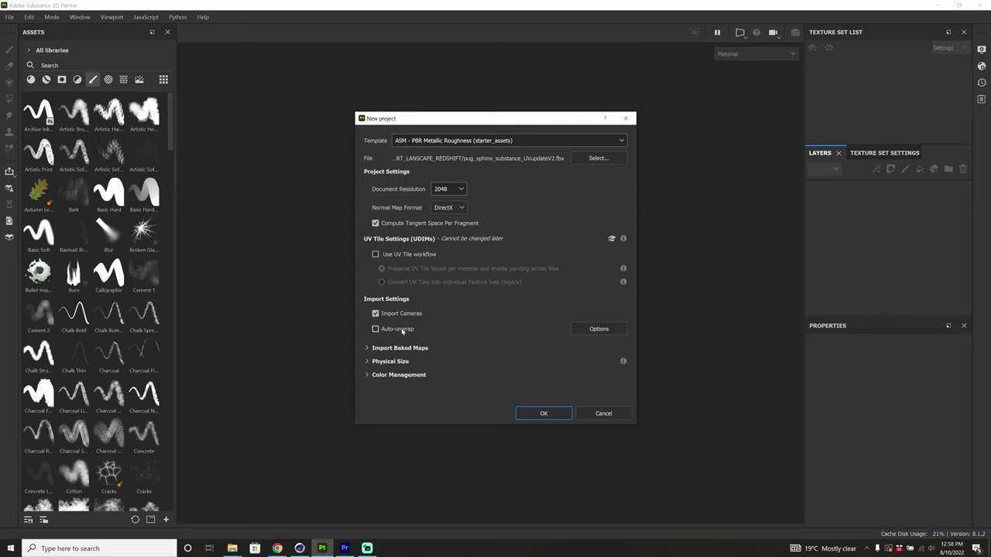
pyautogui.click(552, 413)
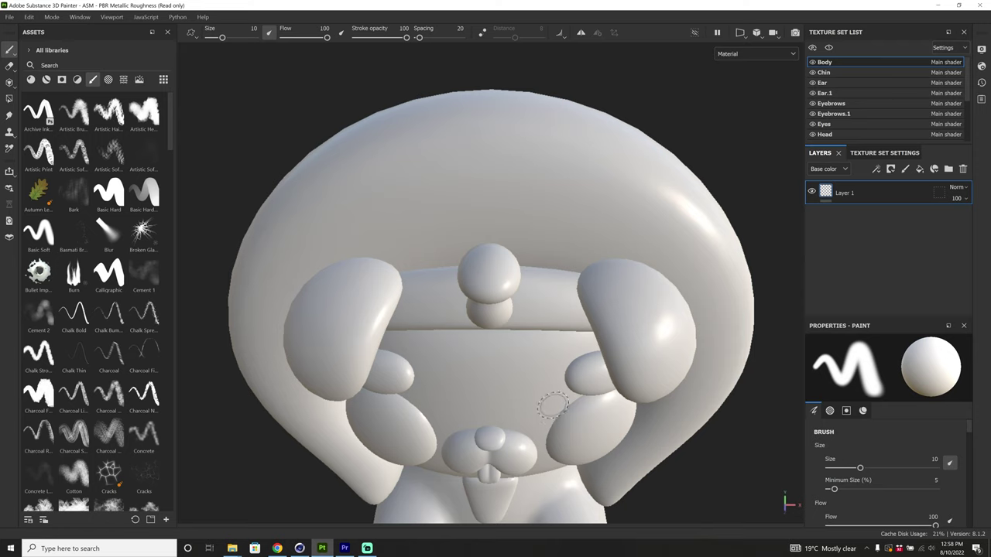
# Pick the Head texture set directly on the character model in the viewport.
pyautogui.press('alt')
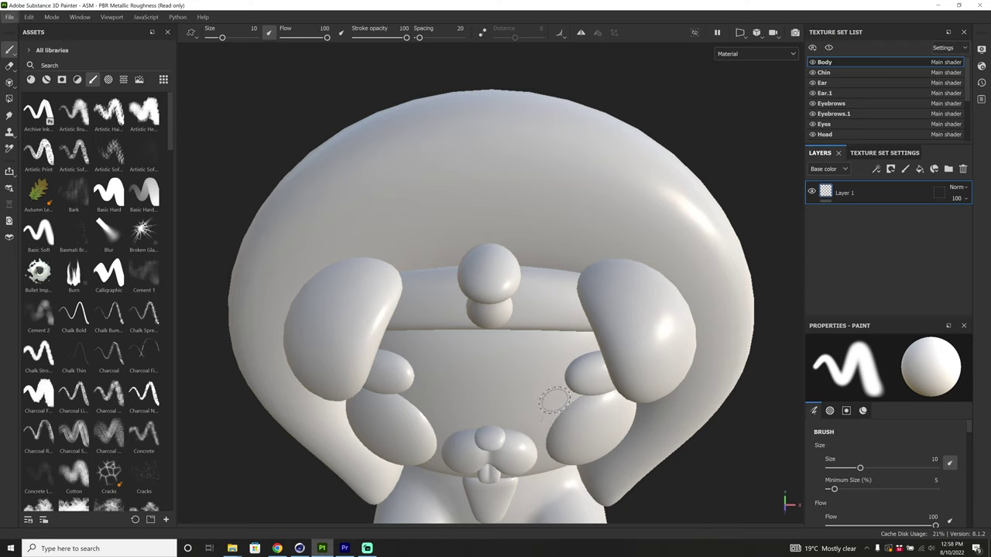
pyautogui.keyDown('alt'); pyautogui.moveTo(537, 400); pyautogui.dragTo(478, 348); pyautogui.keyUp('alt')
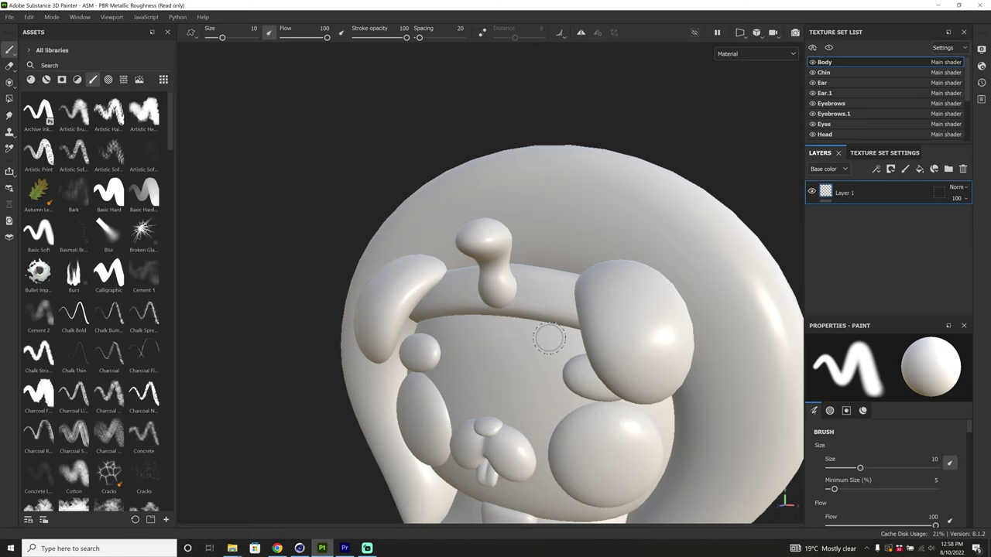
pyautogui.moveTo(542, 337)
pyautogui.keyDown('alt'); pyautogui.mouseDown(button='right')
pyautogui.moveTo(582, 310)
pyautogui.moveTo(354, 413)
pyautogui.moveTo(534, 349)
pyautogui.moveTo(482, 385)
pyautogui.moveTo(497, 376)
pyautogui.moveTo(480, 391)
pyautogui.moveTo(493, 381)
pyautogui.moveTo(481, 393)
pyautogui.moveTo(493, 419)
pyautogui.moveTo(482, 401)
pyautogui.mouseUp(button='right'); pyautogui.keyUp('alt')
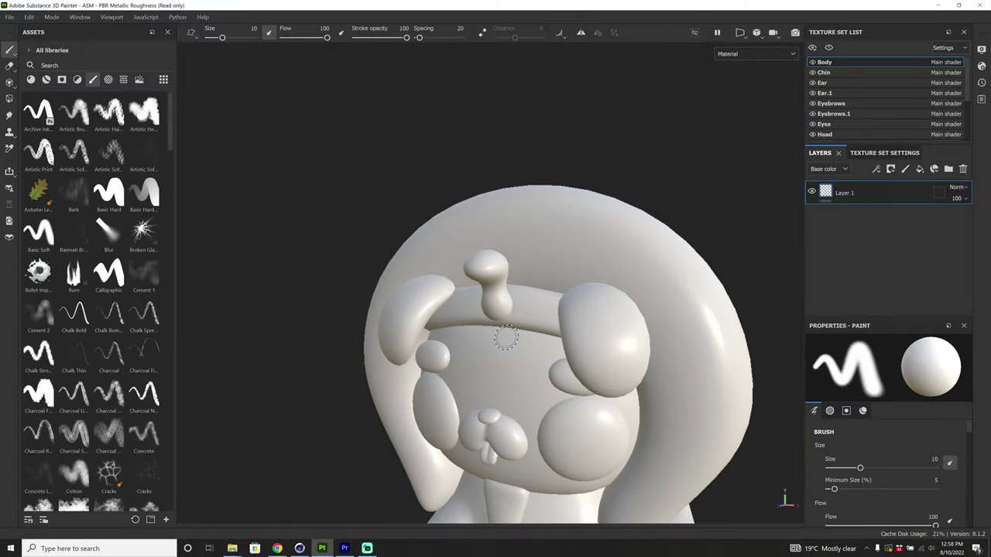
pyautogui.moveTo(505, 338)
pyautogui.keyDown('alt'); pyautogui.mouseDown()
pyautogui.moveTo(400, 285)
pyautogui.moveTo(323, 217)
pyautogui.moveTo(373, 147)
pyautogui.moveTo(433, 201)
pyautogui.mouseUp(); pyautogui.keyUp('alt')
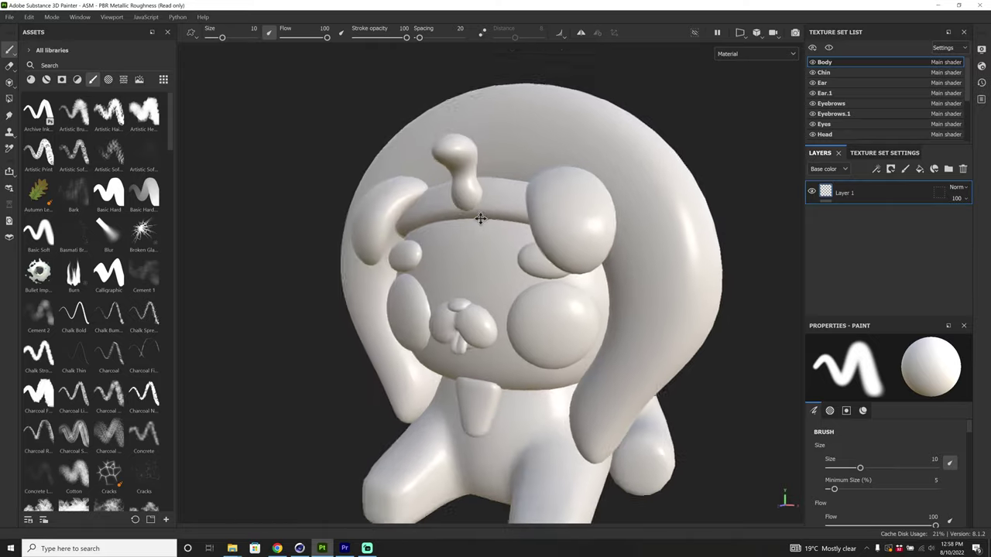
pyautogui.keyDown('alt'); pyautogui.moveTo(433, 201); pyautogui.dragTo(421, 187, button='middle'); pyautogui.keyUp('alt')
pyautogui.keyDown('alt'); pyautogui.moveTo(482, 241); pyautogui.dragTo(441, 229); pyautogui.keyUp('alt')
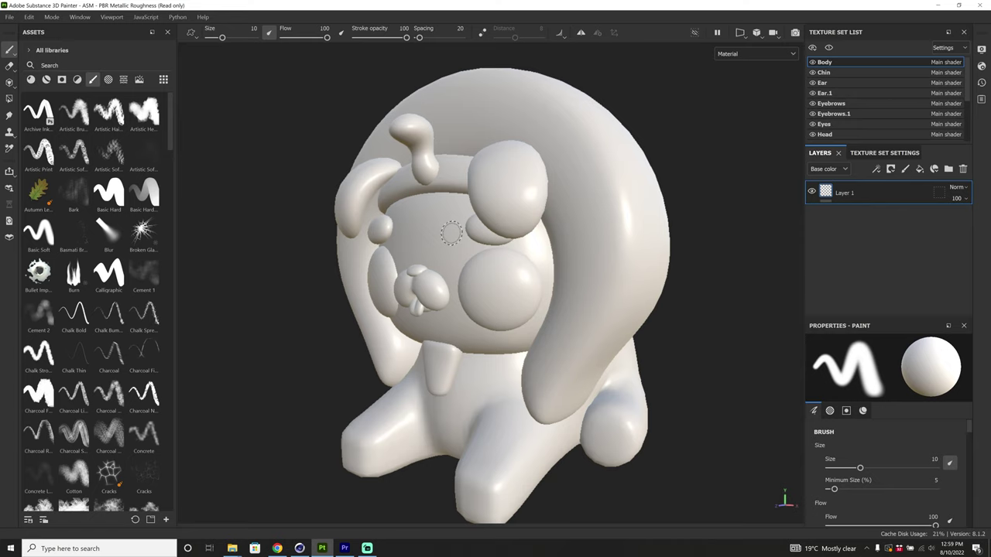
pyautogui.keyDown('ctrl'); pyautogui.keyDown('alt'); pyautogui.rightClick(452, 233); pyautogui.keyUp('alt'); pyautogui.keyUp('ctrl')
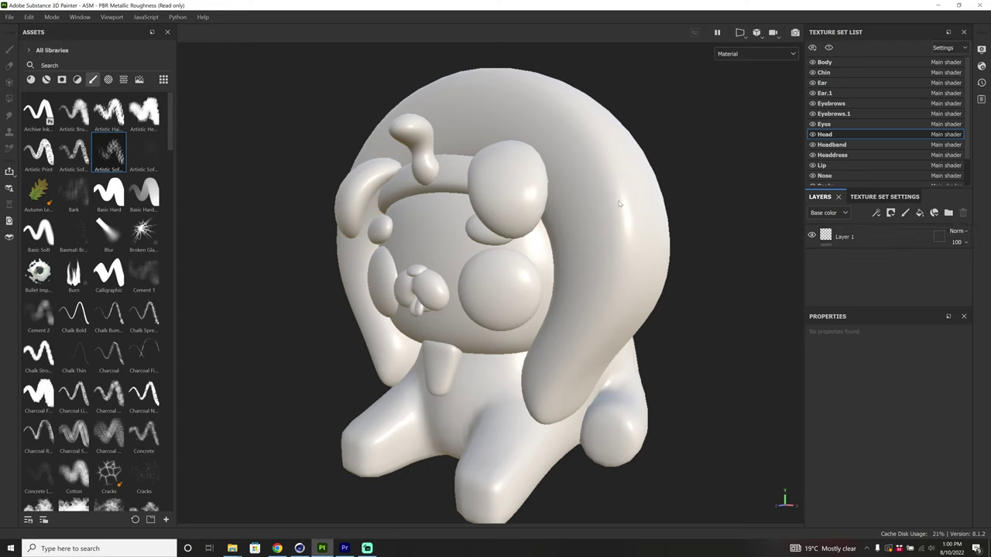
# Select the Chin, Eyebrows and Eyes texture sets one after another to view their layers.
pyautogui.click(846, 72)
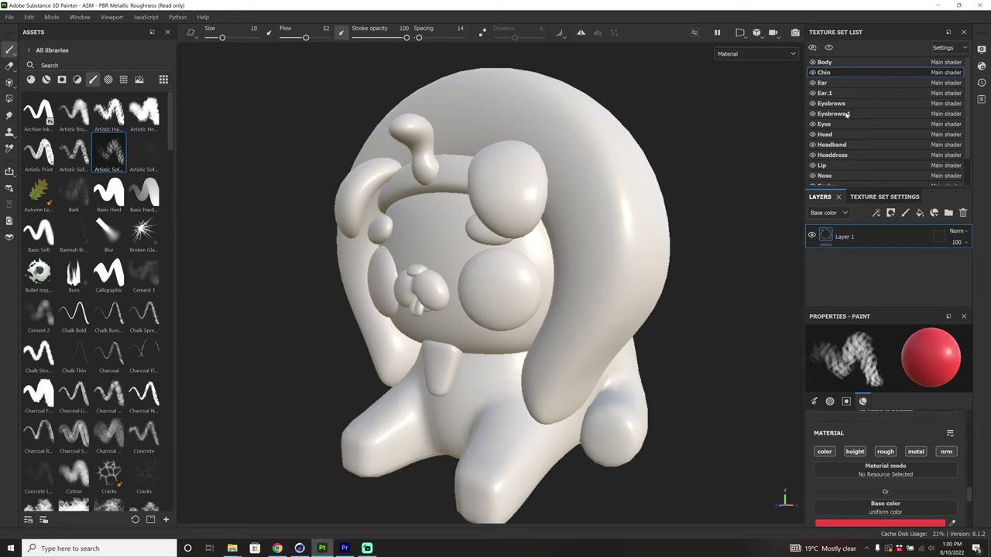
pyautogui.click(836, 104)
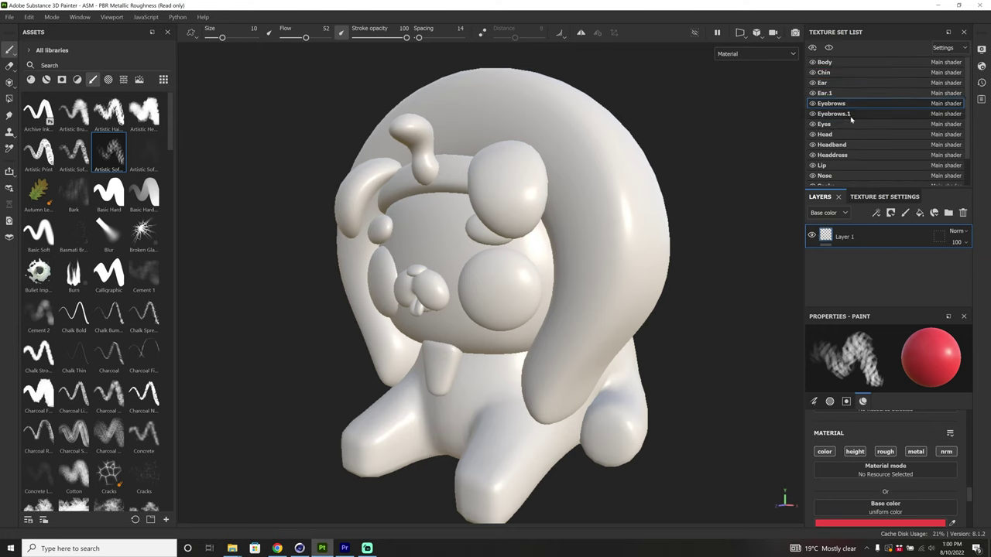
pyautogui.click(849, 124)
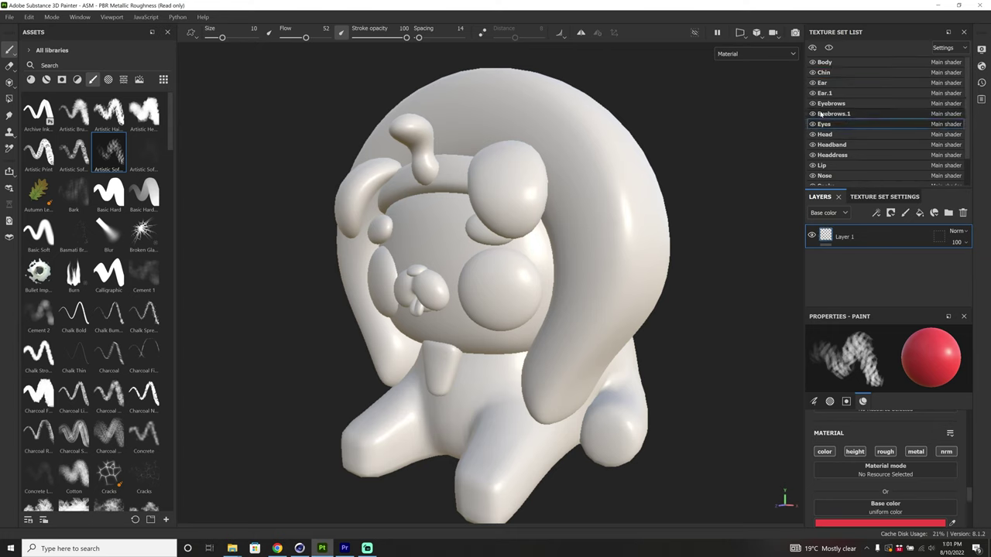
# Hide and show the Eyes texture set and the Eyebrows texture set to check which parts they cover.
pyautogui.click(813, 125)
pyautogui.click(813, 124)
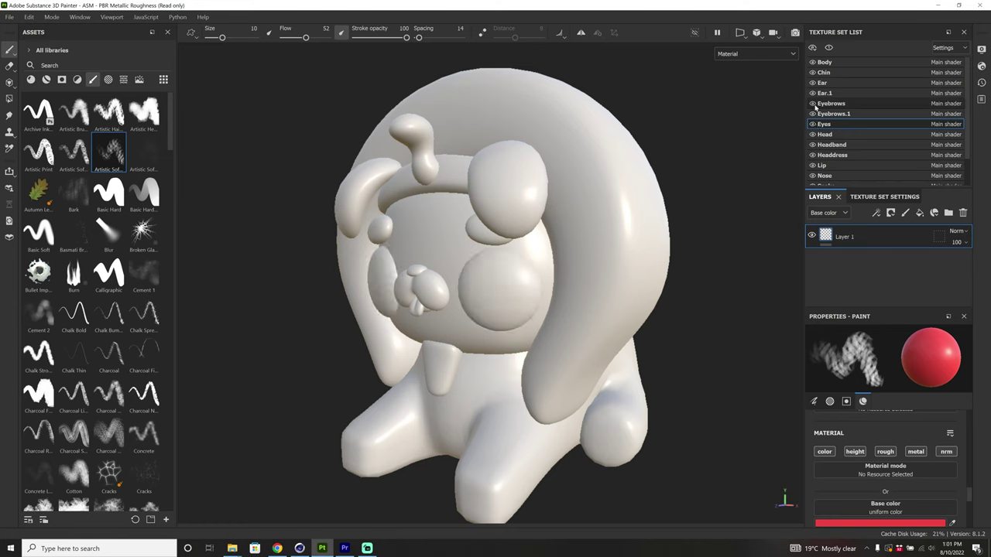
pyautogui.click(813, 103)
pyautogui.click(813, 104)
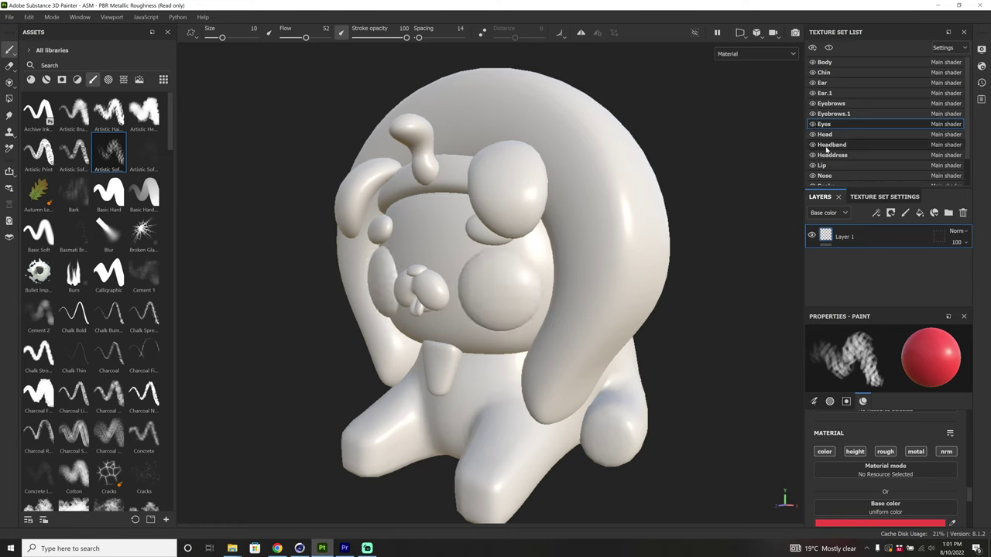
# Select the Head texture set for painting and choose the Basic Hard brush.
pyautogui.click(827, 135)
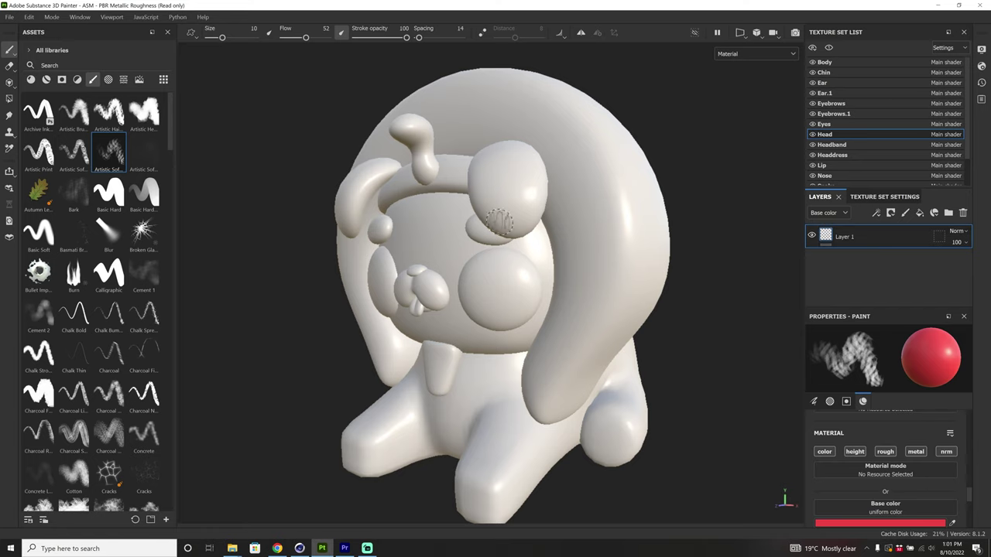
pyautogui.scroll(-3, 91, 133)
pyautogui.scroll(3, 91, 133)
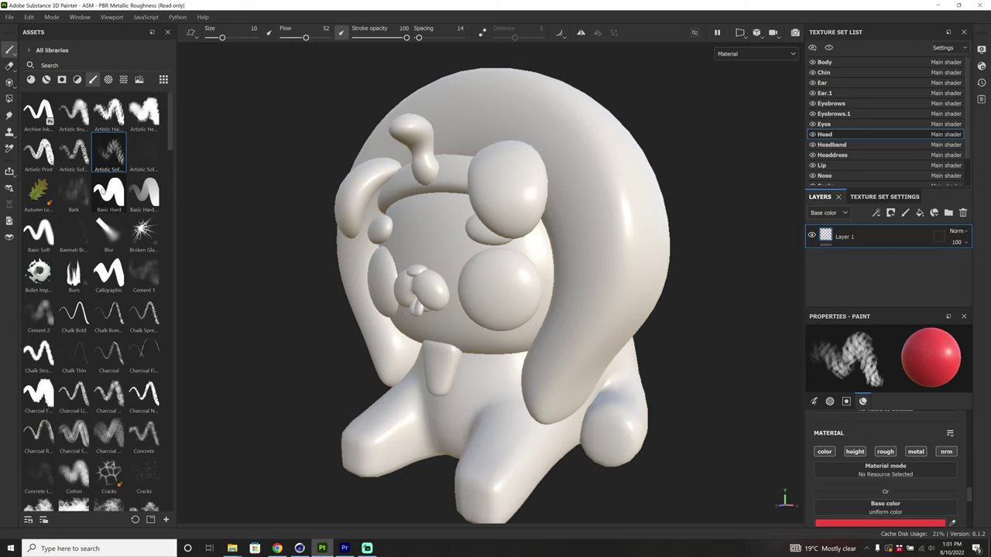
pyautogui.click(103, 207)
pyautogui.moveTo(110, 191)
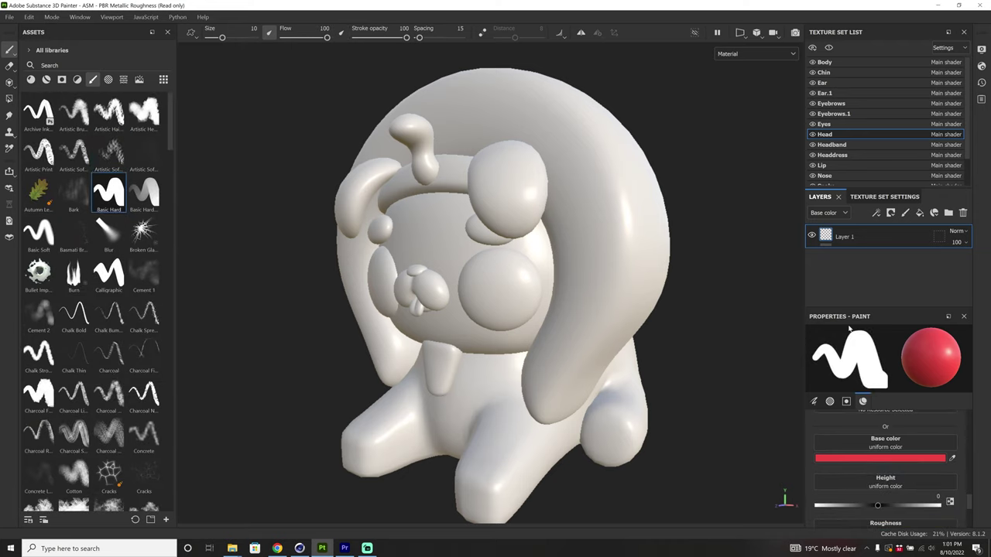
# Change the brush's base color to orange.
pyautogui.scroll(-1, 890, 465)
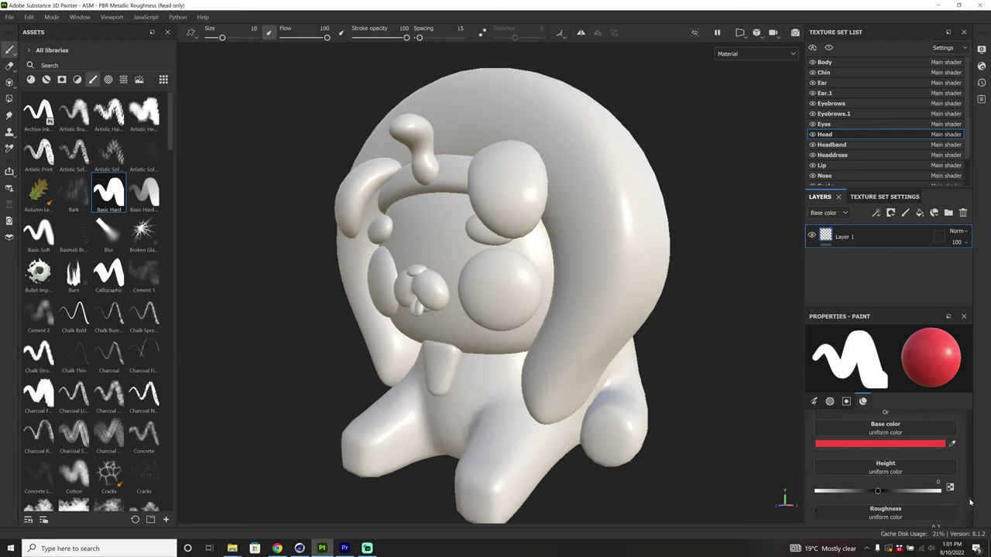
pyautogui.scroll(2, 890, 465)
pyautogui.click(883, 469)
pyautogui.click(836, 369)
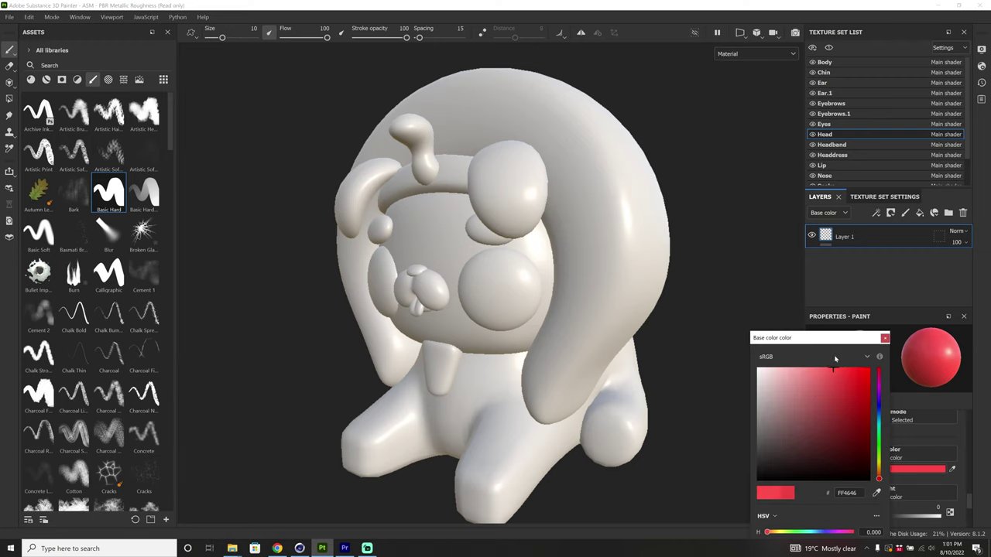
pyautogui.moveTo(879, 477); pyautogui.dragTo(878, 473)
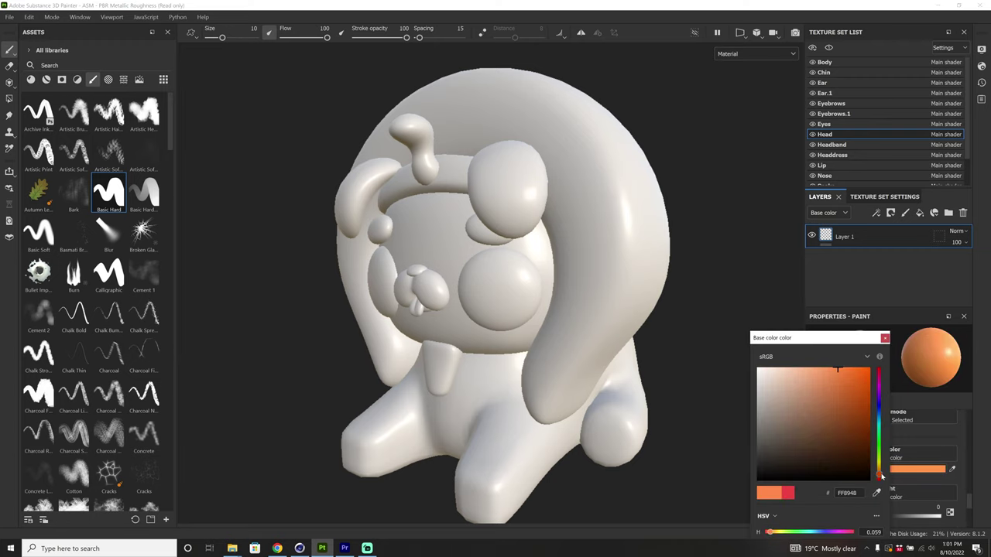
pyautogui.click(885, 338)
# Try orange test strokes on the forehead and, with the Headdress texture set selected, across the headdress, and undo them.
pyautogui.moveTo(436, 199)
pyautogui.mouseDown()
pyautogui.moveTo(423, 232)
pyautogui.moveTo(435, 202)
pyautogui.moveTo(435, 243)
pyautogui.moveTo(419, 242)
pyautogui.moveTo(428, 210)
pyautogui.moveTo(445, 251)
pyautogui.mouseUp()
pyautogui.click(846, 158)
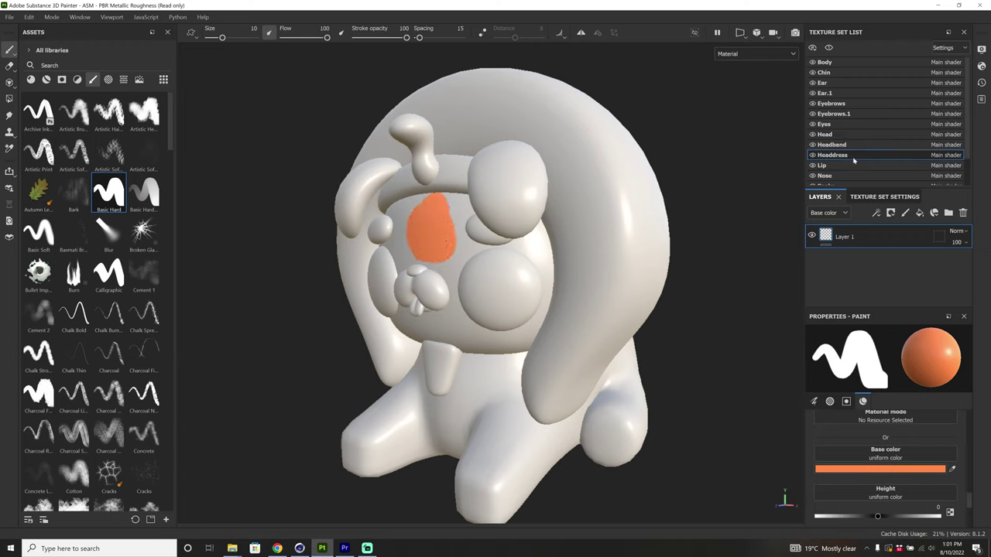
pyautogui.moveTo(435, 148)
pyautogui.mouseDown()
pyautogui.moveTo(459, 147)
pyautogui.moveTo(499, 97)
pyautogui.moveTo(576, 221)
pyautogui.moveTo(546, 387)
pyautogui.moveTo(528, 405)
pyautogui.mouseUp()
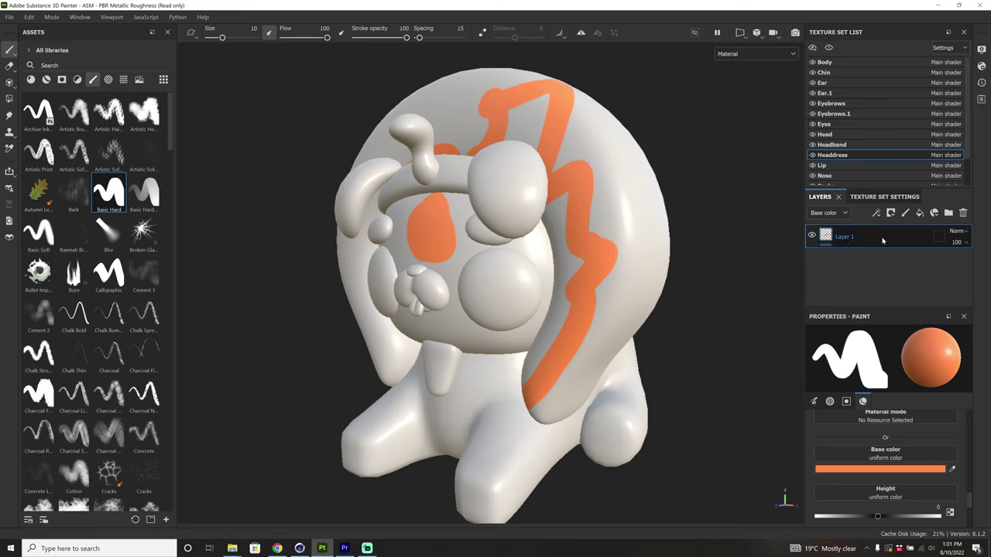
pyautogui.hotkey('ctrl', 'z')
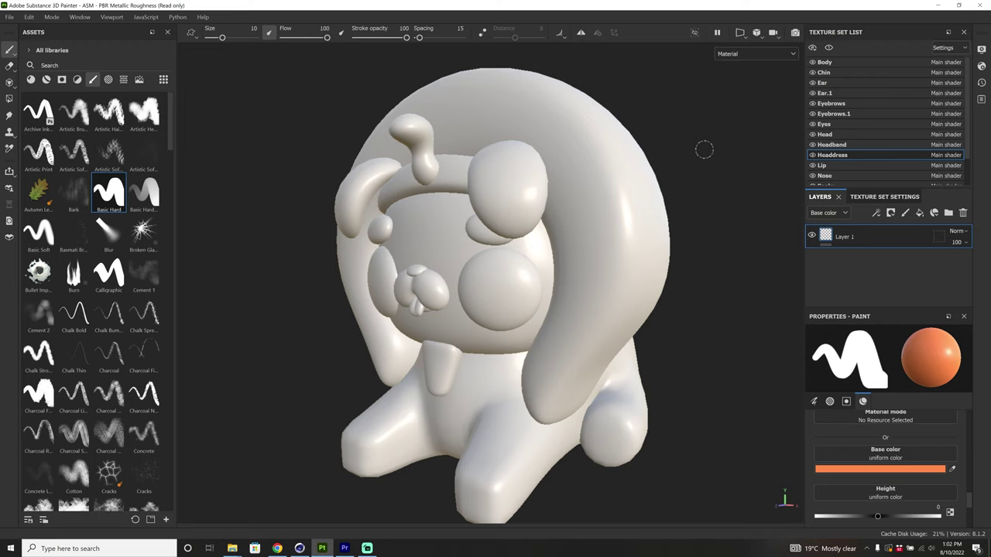
# Bake the selected mesh maps for all texture sets at an output size of 512.
pyautogui.click(29, 17)
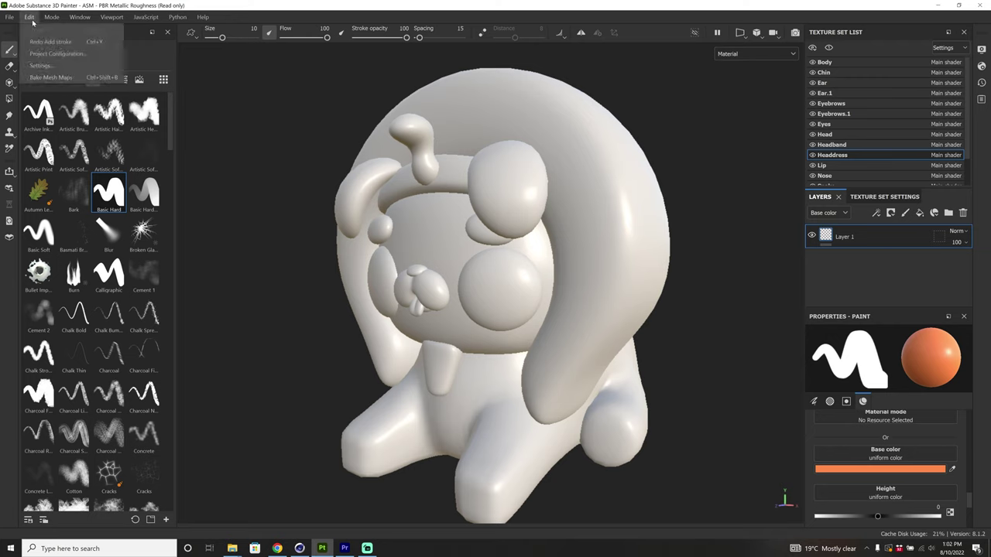
pyautogui.click(41, 77)
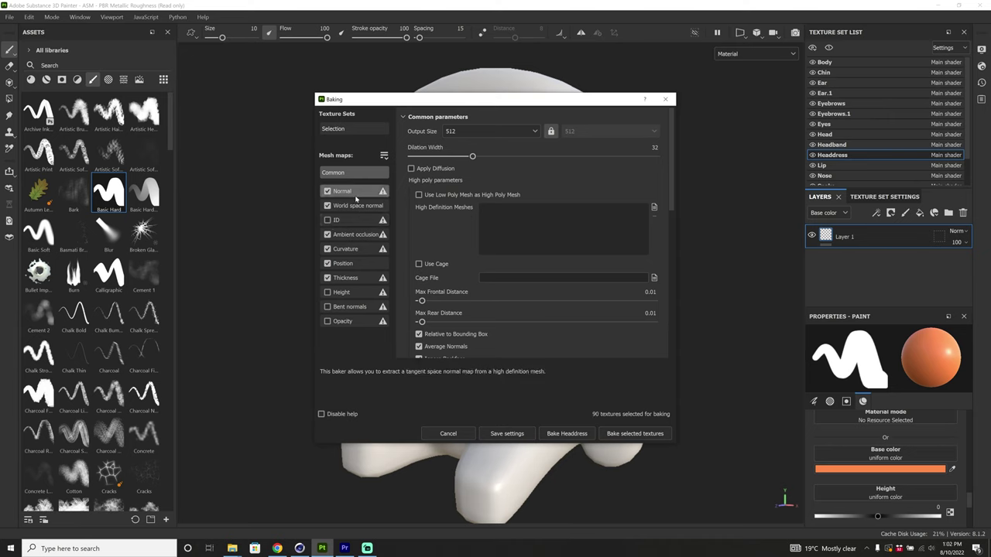
pyautogui.click(498, 135)
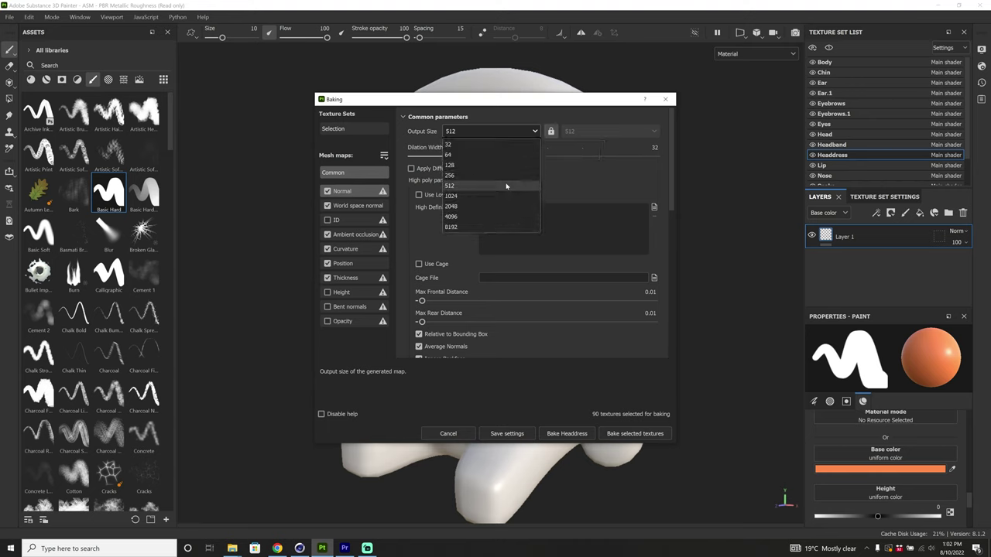
pyautogui.click(557, 184)
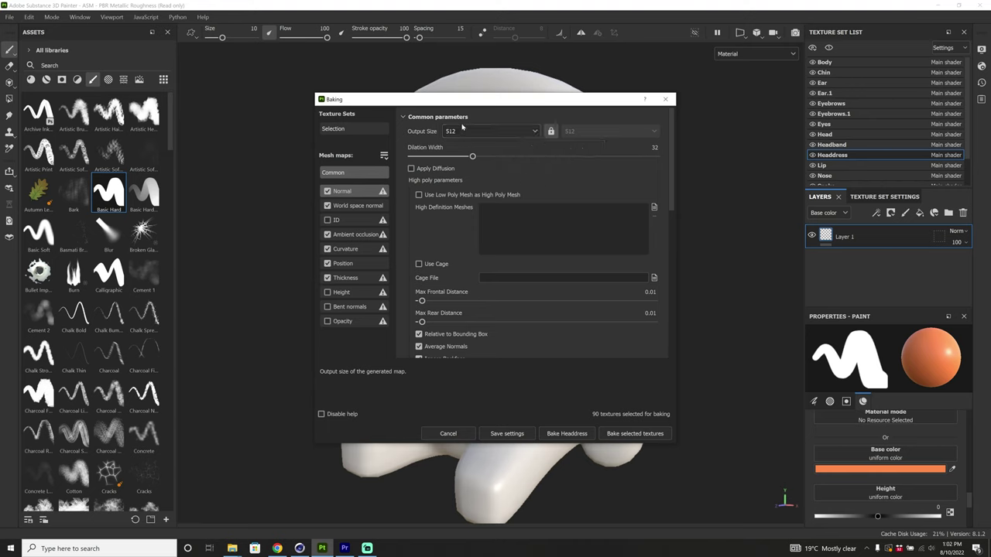
pyautogui.click(634, 434)
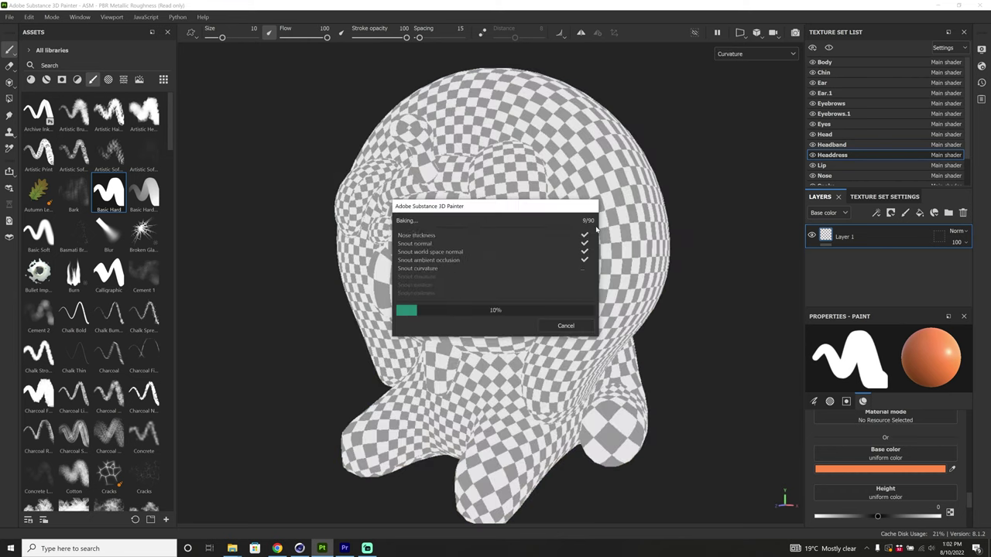
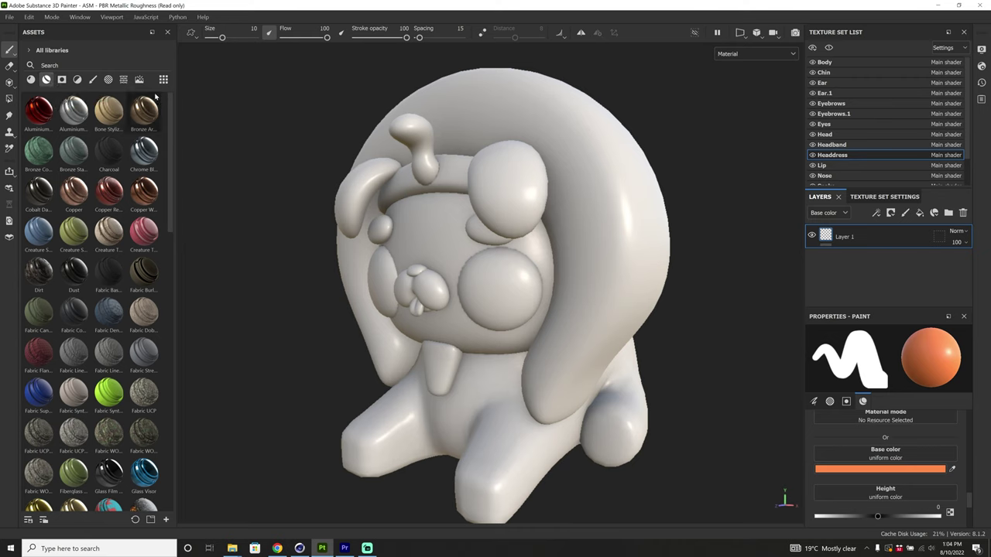
# Apply the Gold Armor smart material to the head and delete the empty Layer 1 beneath it.
pyautogui.scroll(-2, 166, 153)
pyautogui.moveTo(166, 154); pyautogui.dragTo(150, 220)
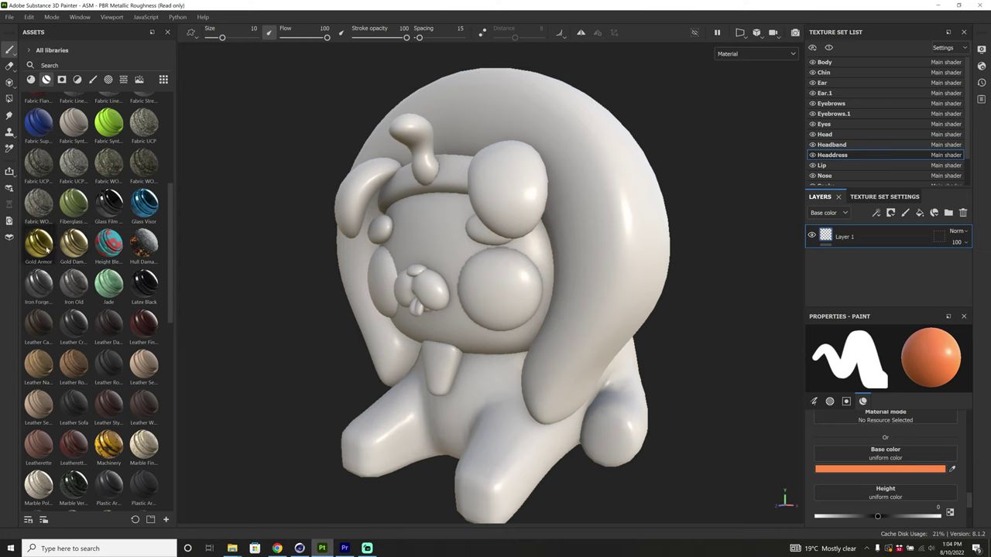
pyautogui.moveTo(48, 249); pyautogui.dragTo(405, 231)
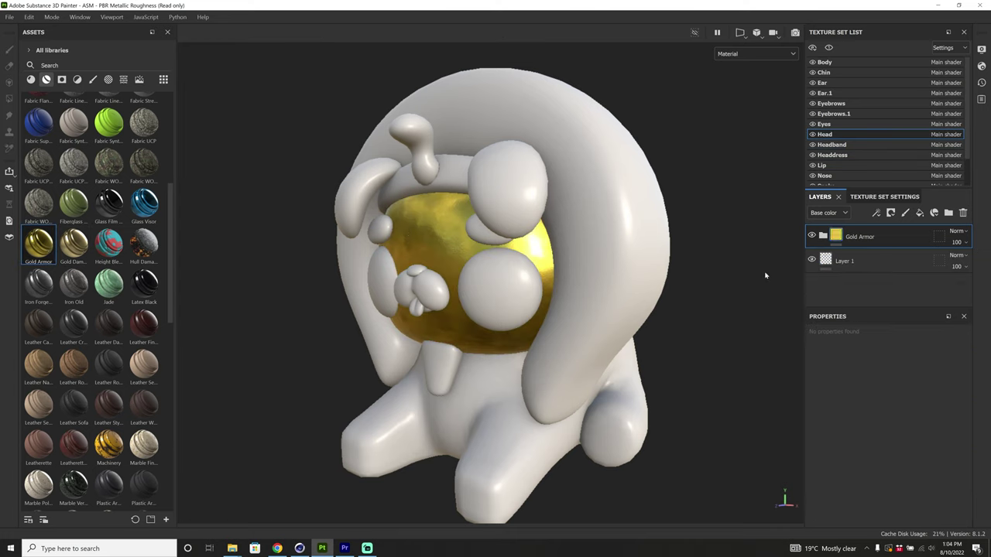
pyautogui.click(909, 267)
pyautogui.press('Delete')
# Expand the Gold Armor group and open the Mask Builder generator on the AO Dirt layer's mask.
pyautogui.click(823, 237)
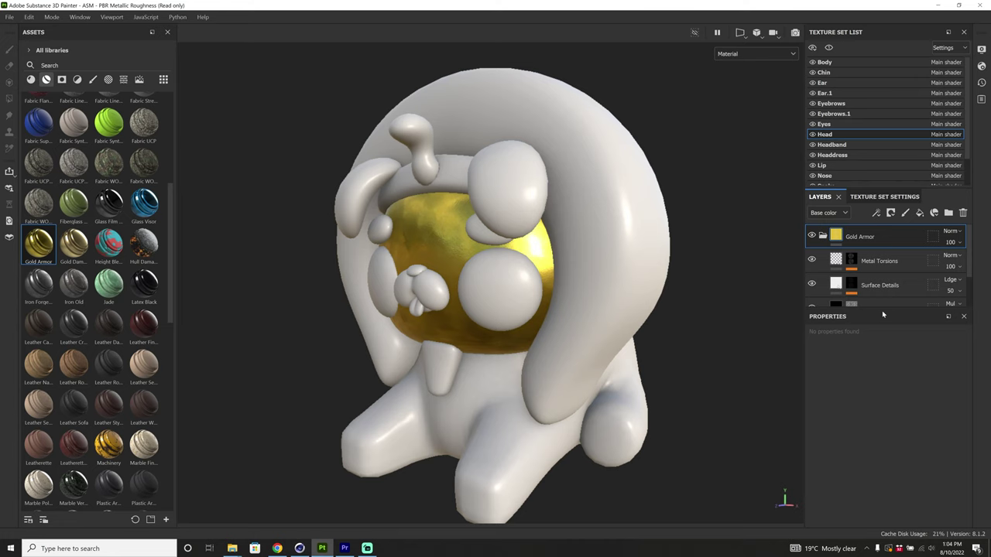
pyautogui.moveTo(884, 311); pyautogui.dragTo(889, 387)
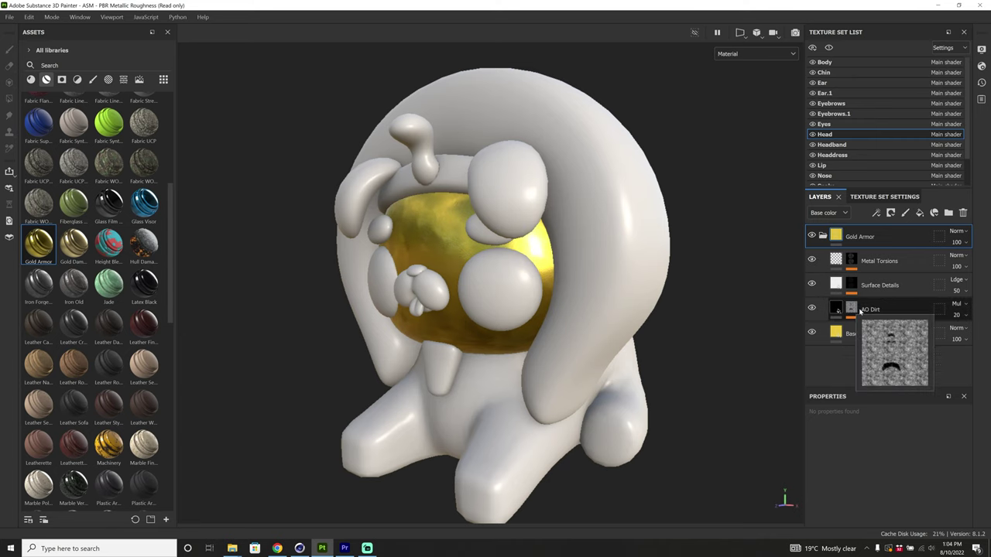
pyautogui.moveTo(838, 312)
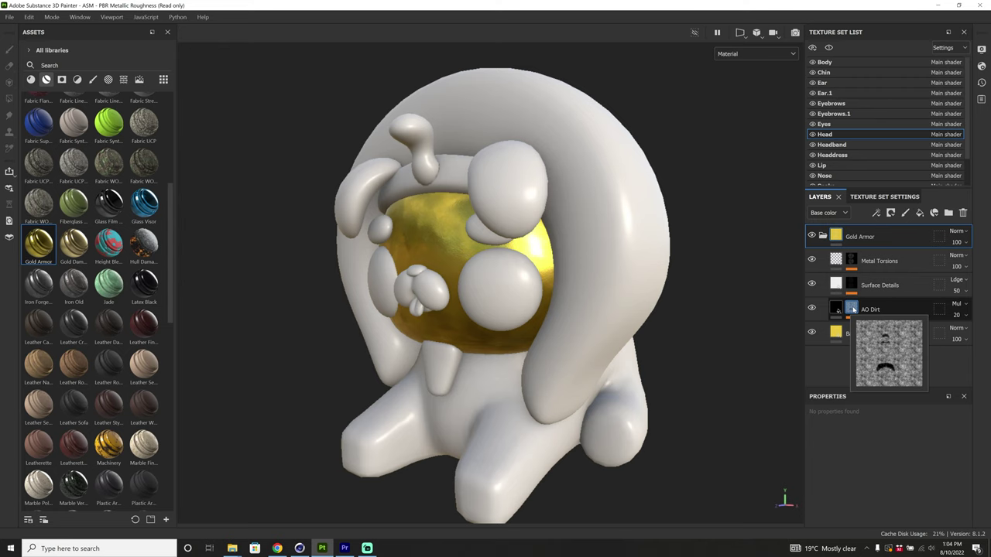
pyautogui.click(852, 311)
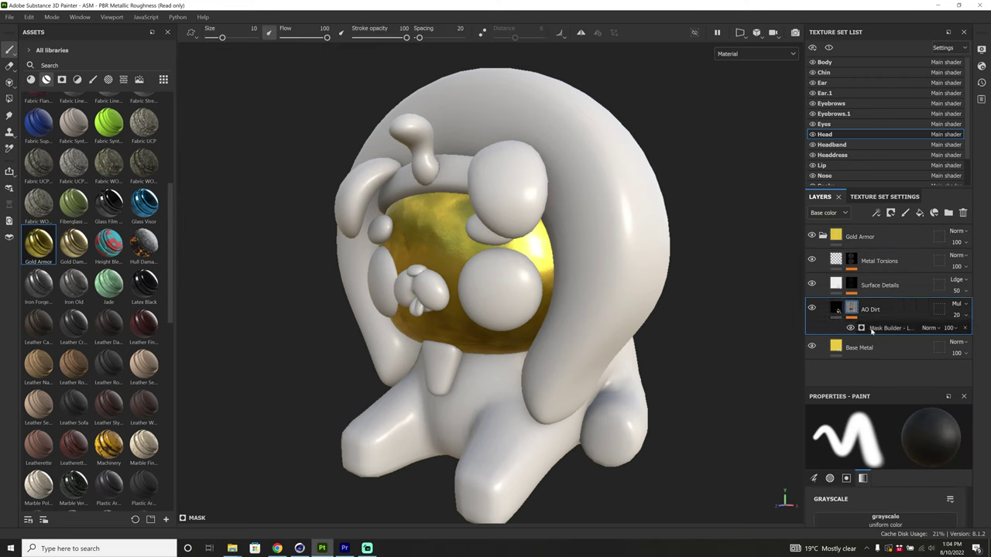
pyautogui.click(856, 328)
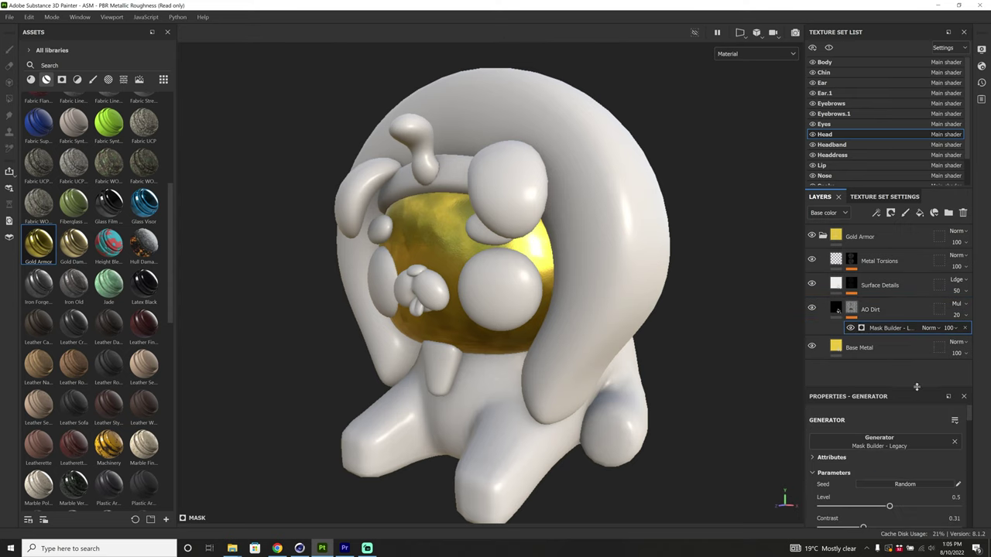
# Examine the Mask Builder generator's parameters and image inputs, including the world space normal, grunge and curvature maps.
pyautogui.moveTo(917, 387); pyautogui.dragTo(918, 353)
pyautogui.moveTo(968, 383); pyautogui.dragTo(969, 453)
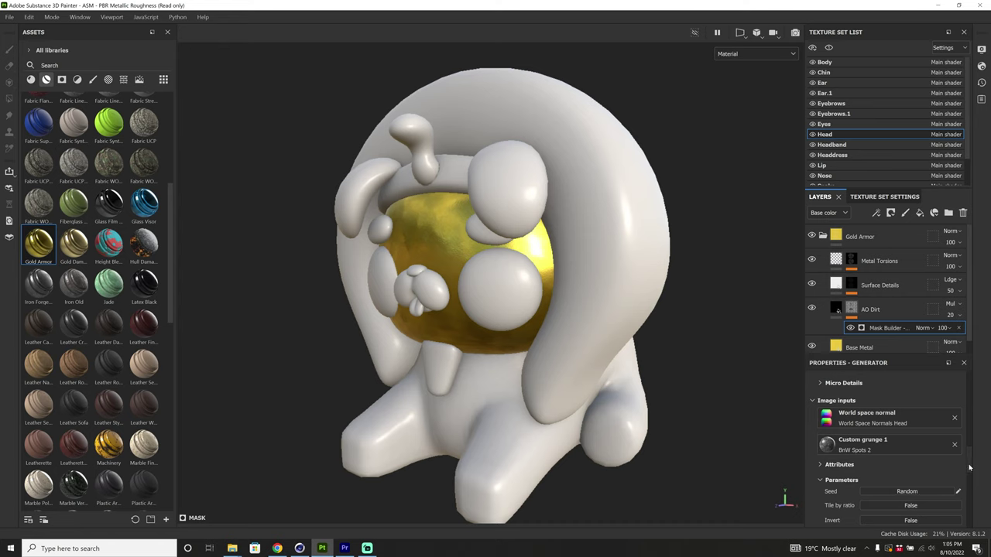
pyautogui.scroll(-3, 964, 469)
pyautogui.moveTo(892, 453)
pyautogui.mouseDown()
pyautogui.moveTo(852, 454)
pyautogui.moveTo(902, 452)
pyautogui.mouseUp()
pyautogui.moveTo(828, 473); pyautogui.dragTo(872, 474)
pyautogui.scroll(-3, 937, 451)
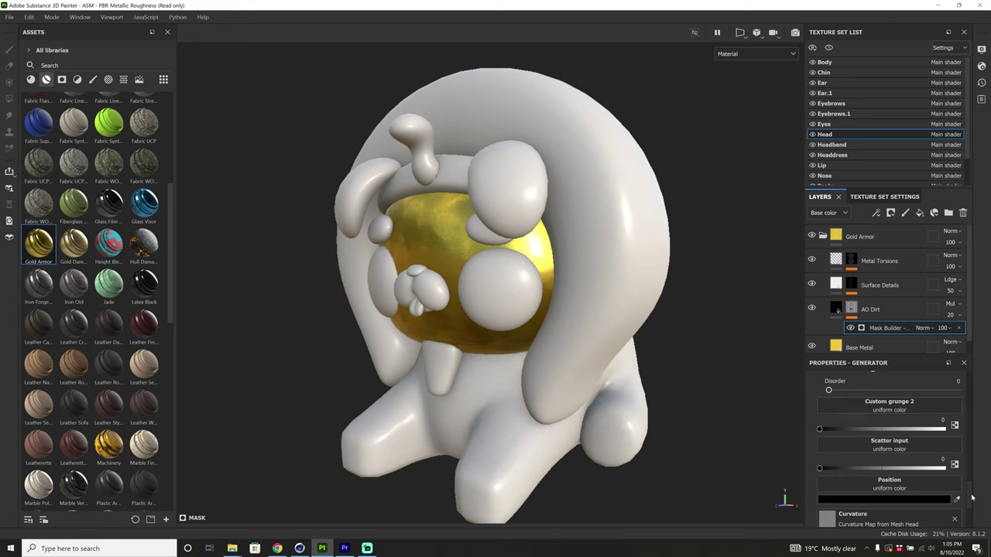
pyautogui.scroll(-2, 866, 404)
pyautogui.scroll(5, 867, 403)
# Inspect the clouds_3 and gaussian_spots_2 fills in the Surface Details layer's mask.
pyautogui.click(858, 286)
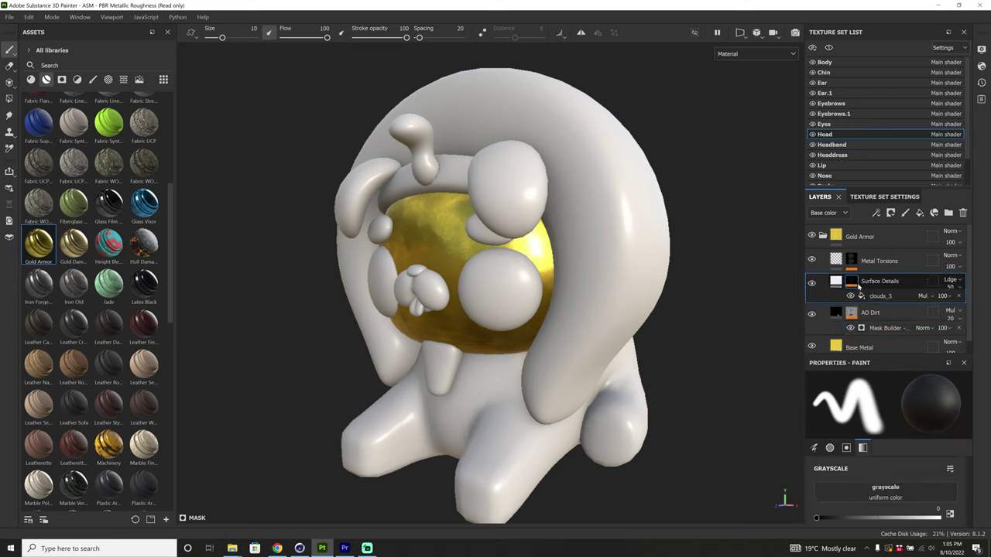
pyautogui.click(879, 305)
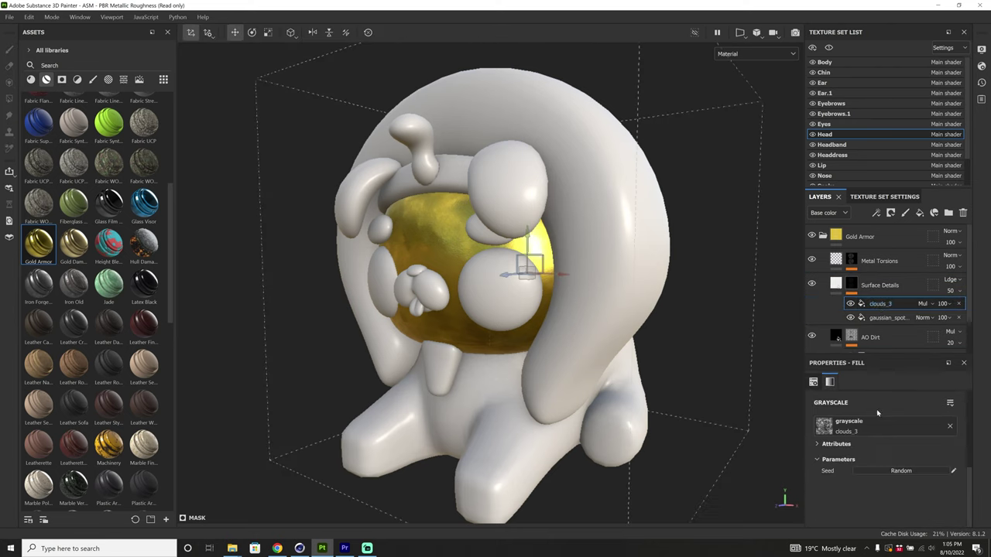
pyautogui.click(885, 318)
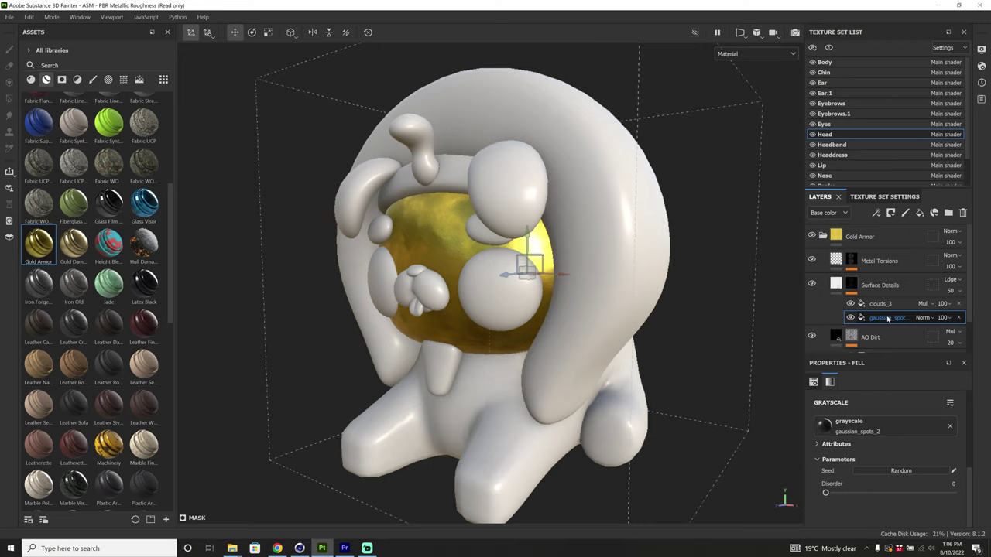
# Collapse the Gold Armor group and delete it from the Head texture set.
pyautogui.click(823, 236)
pyautogui.click(867, 238)
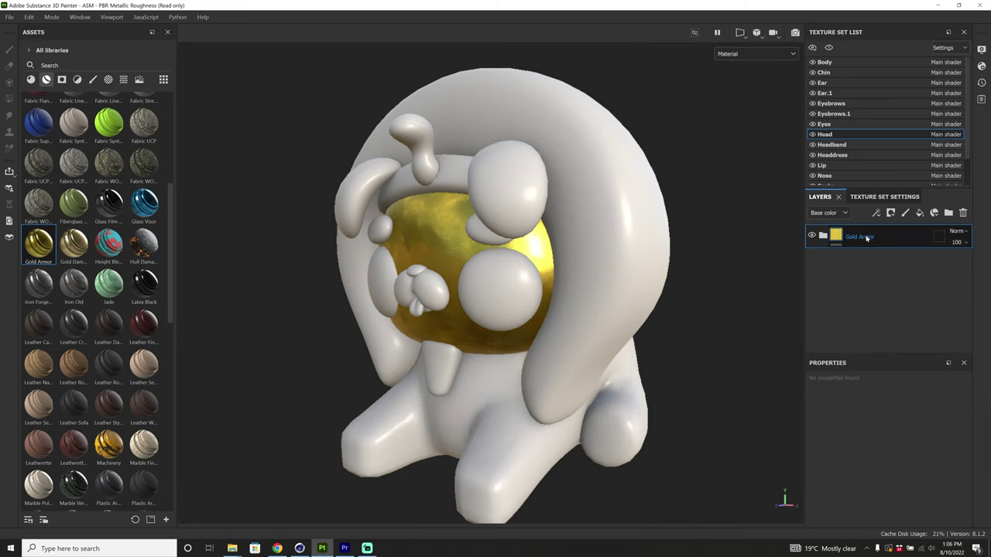
pyautogui.press('Delete')
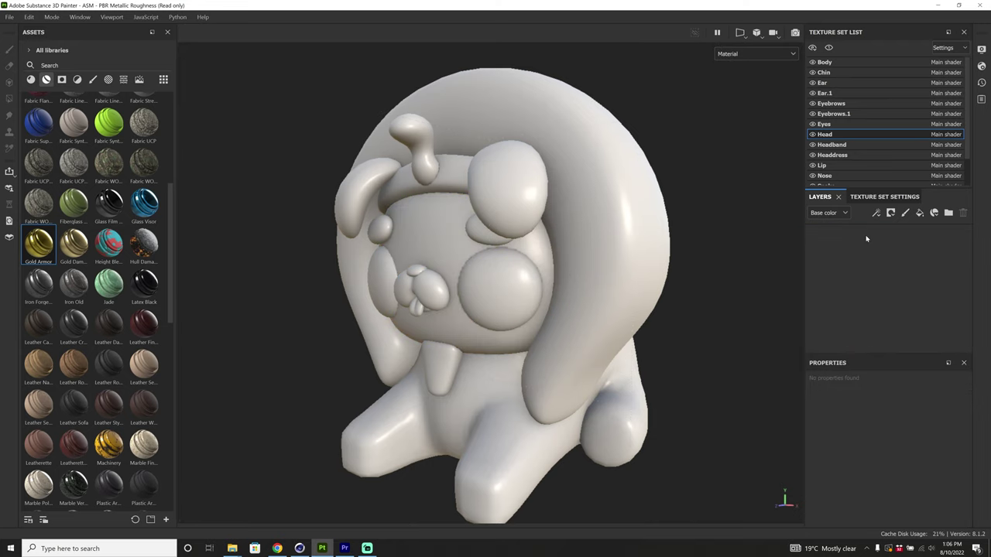
# Apply the regular Gold Pure material to the head.
pyautogui.click(31, 80)
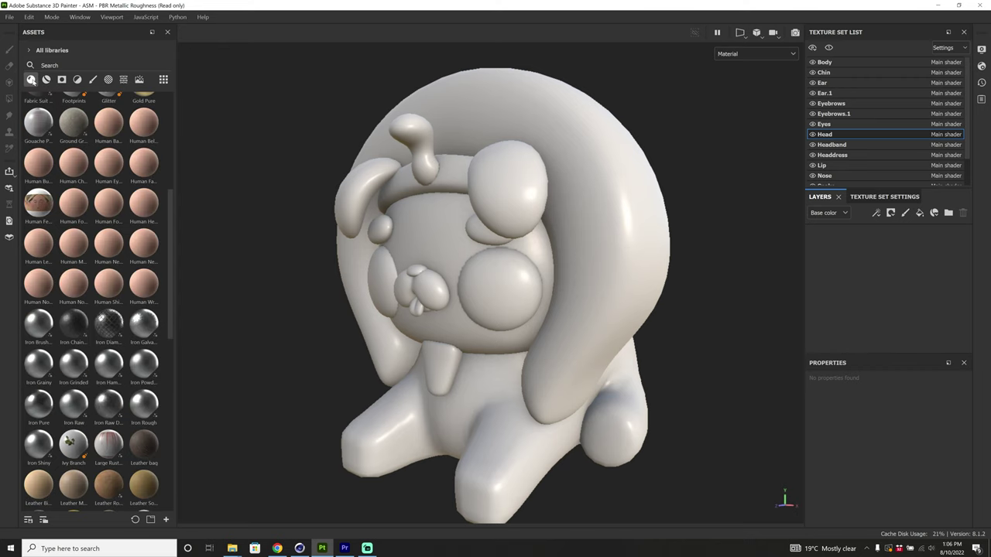
pyautogui.moveTo(170, 204); pyautogui.dragTo(180, 112)
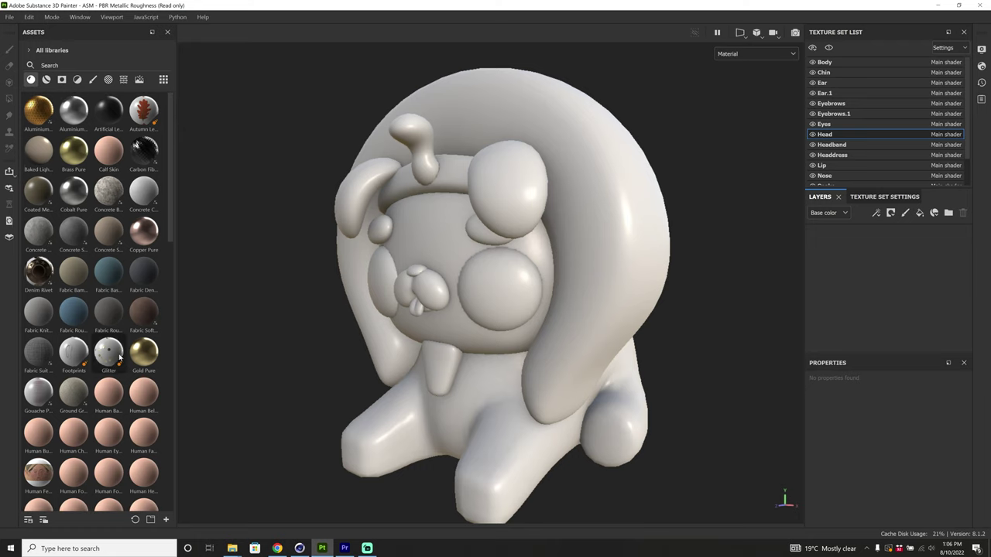
pyautogui.moveTo(138, 356); pyautogui.dragTo(414, 240)
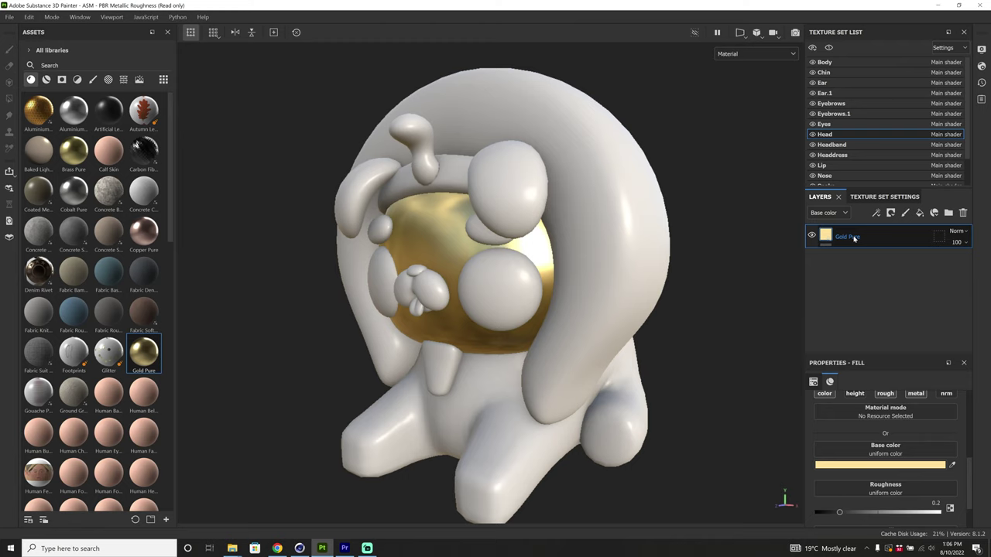
# Enlarge the fill properties area and lower the head's Gold Pure roughness to about 0.14.
pyautogui.moveTo(873, 354); pyautogui.dragTo(874, 308)
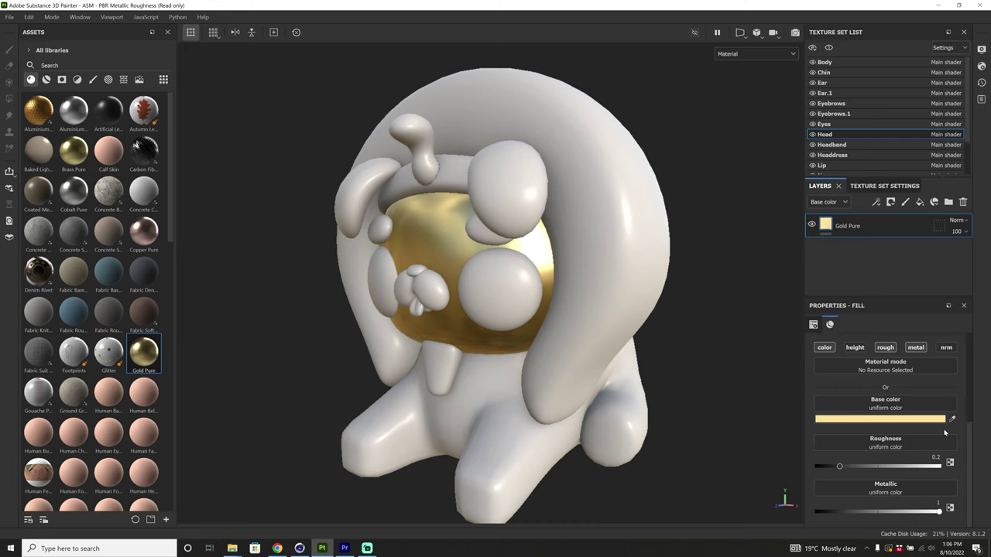
pyautogui.moveTo(839, 466)
pyautogui.mouseDown()
pyautogui.moveTo(863, 470)
pyautogui.moveTo(816, 468)
pyautogui.moveTo(832, 466)
pyautogui.mouseUp()
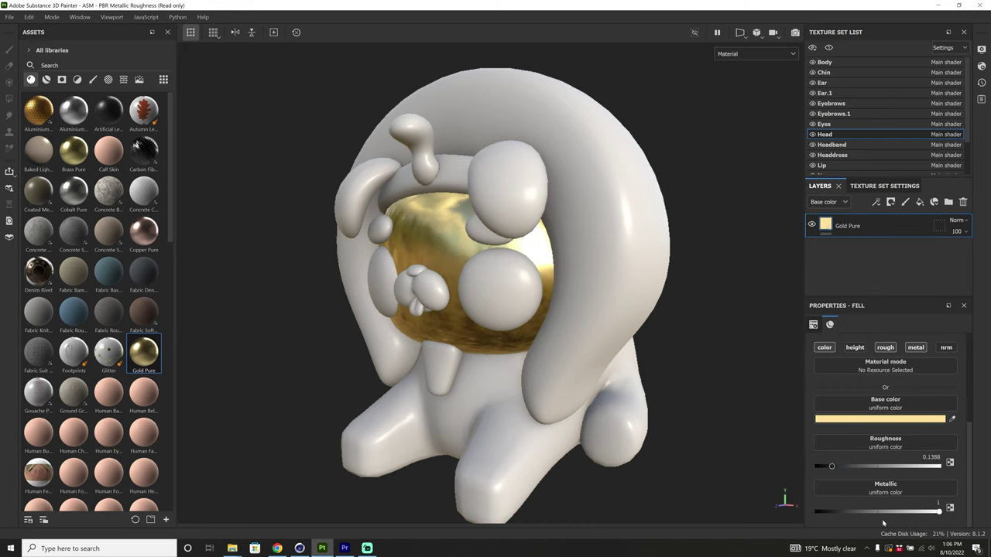
# Try a 3D Perlin Noise texture as the gold's roughness, adjusting balance to 0.49, contrast to 0.27, and its distortion scale and baseline.
pyautogui.click(897, 445)
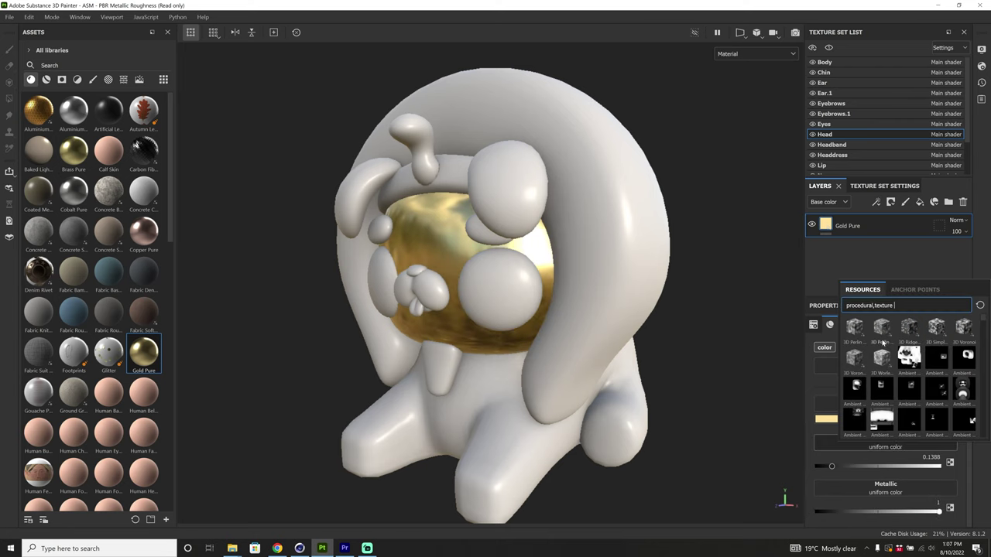
pyautogui.click(859, 331)
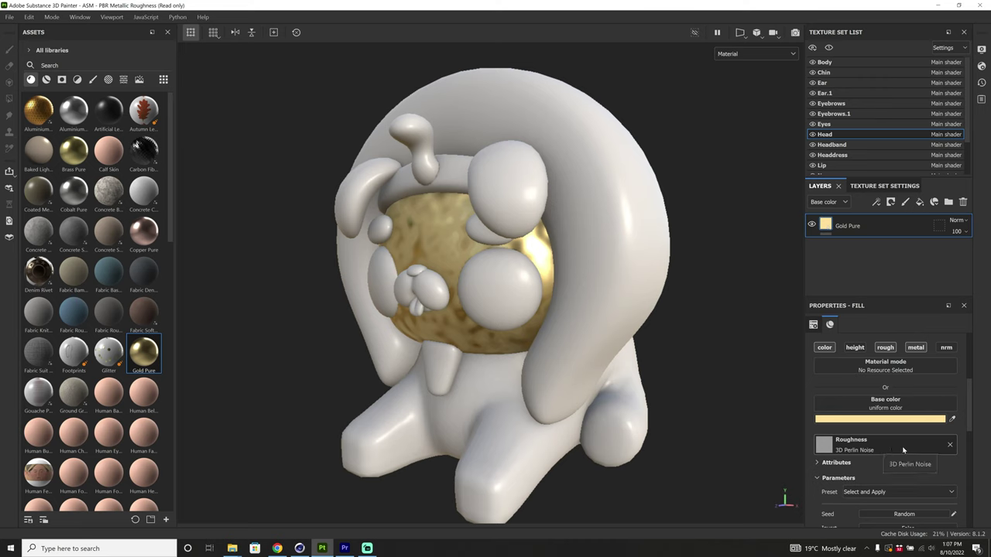
pyautogui.scroll(-5, 906, 433)
pyautogui.moveTo(825, 414); pyautogui.dragTo(888, 394)
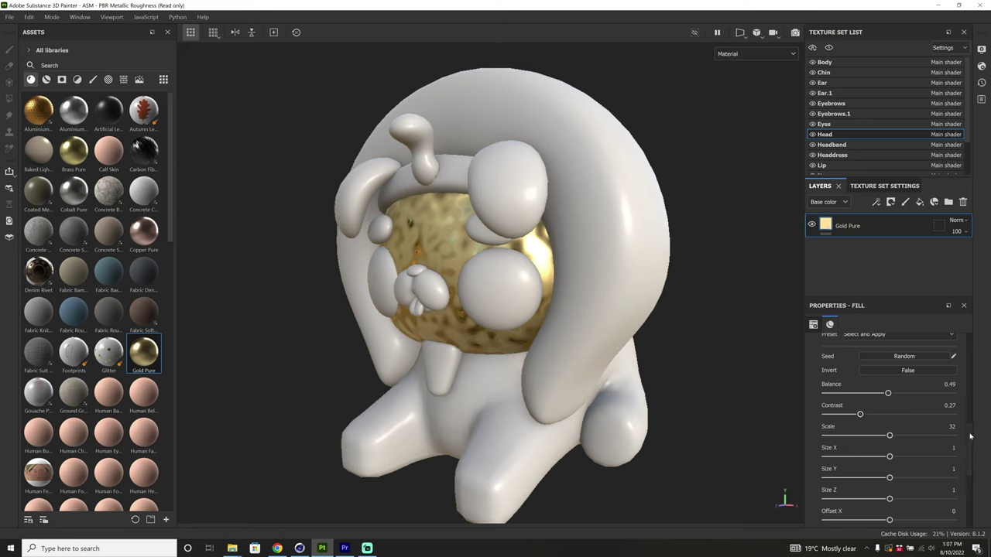
pyautogui.scroll(-4, 970, 437)
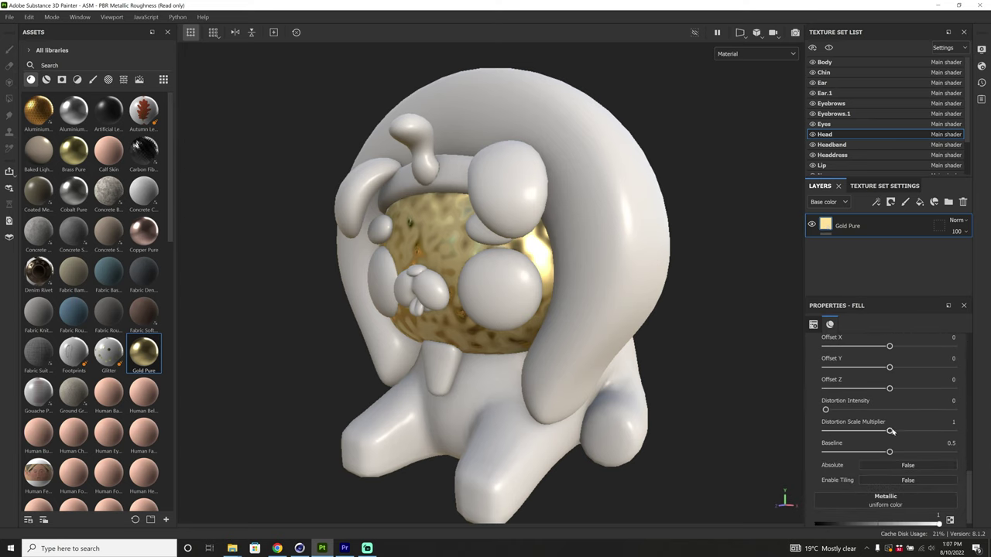
pyautogui.moveTo(890, 431); pyautogui.dragTo(888, 452)
pyautogui.scroll(5, 957, 393)
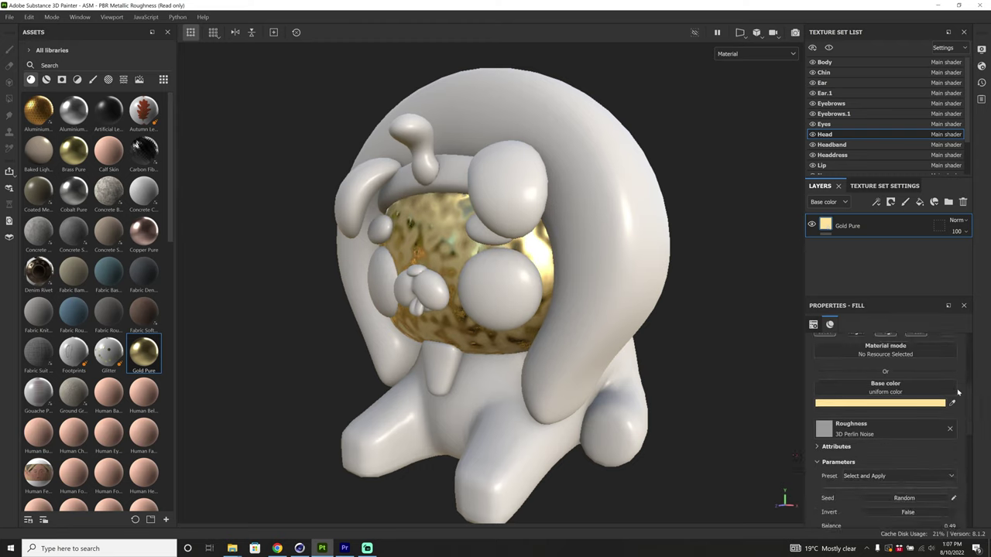
pyautogui.scroll(4, 962, 364)
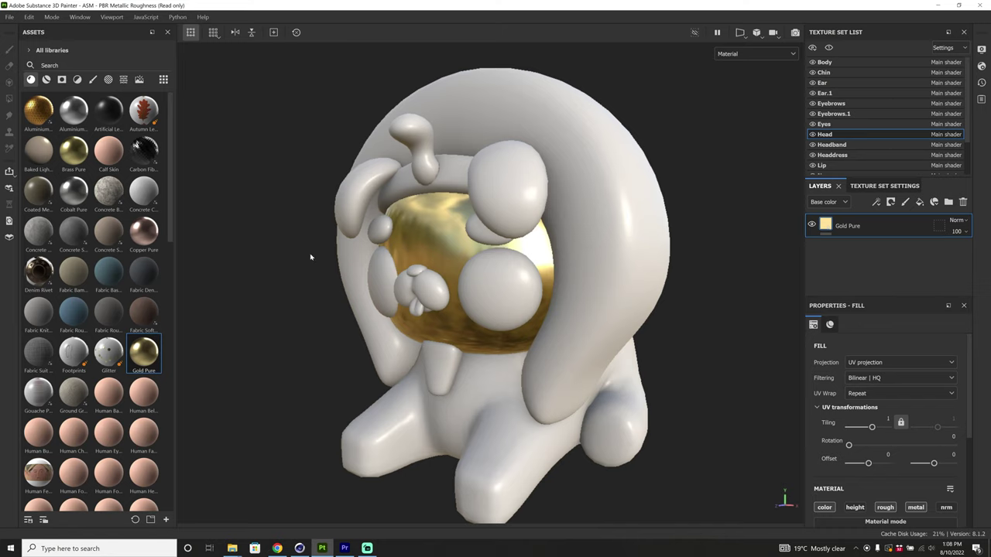
# Add the Iron Raw Damaged material above the Gold Pure layer on the head and give it a black mask.
pyautogui.scroll(-5, 171, 212)
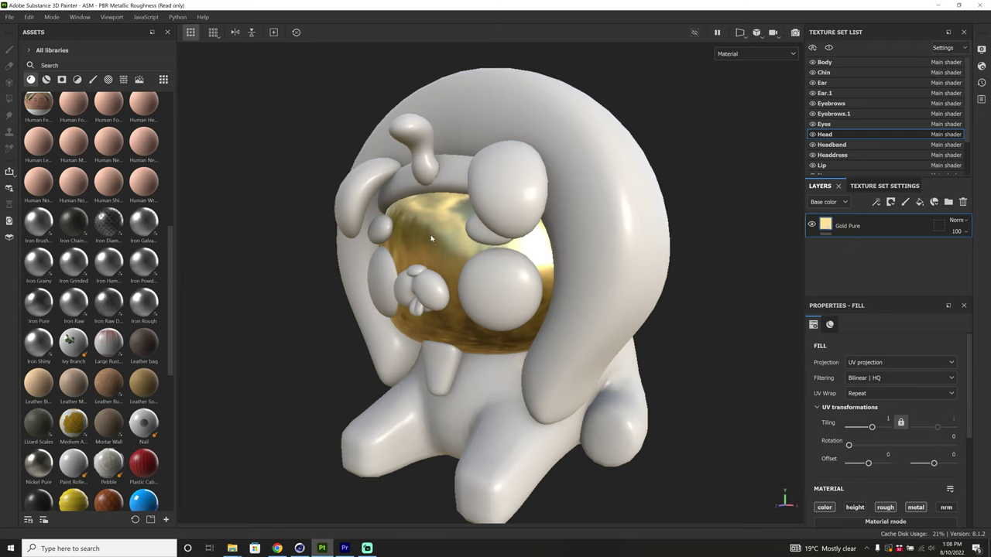
pyautogui.moveTo(108, 302); pyautogui.dragTo(864, 223)
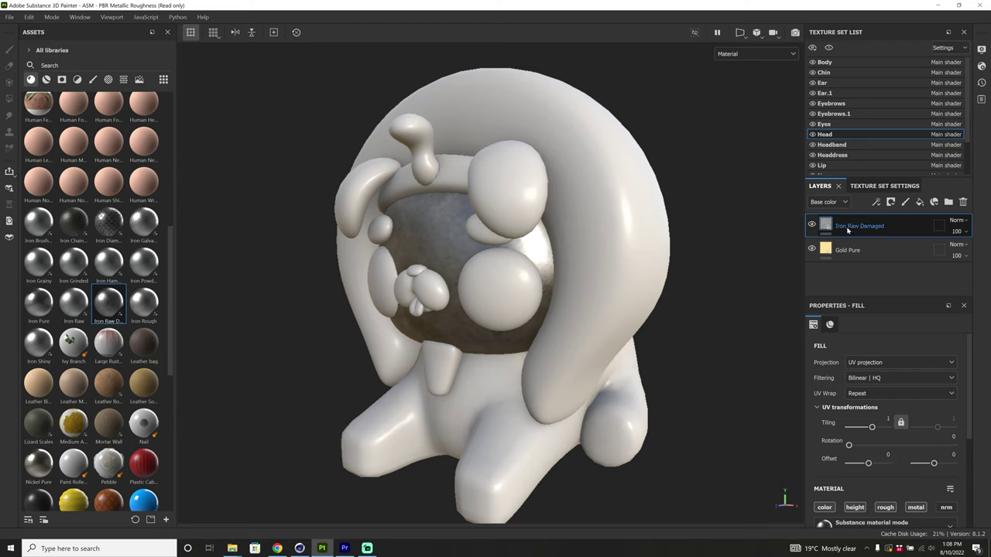
pyautogui.rightClick(856, 222)
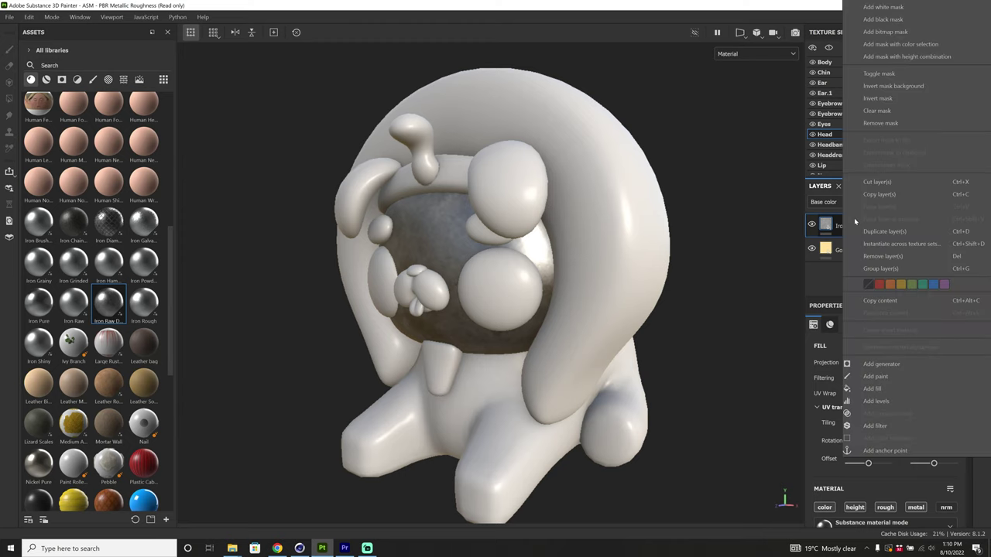
pyautogui.click(866, 20)
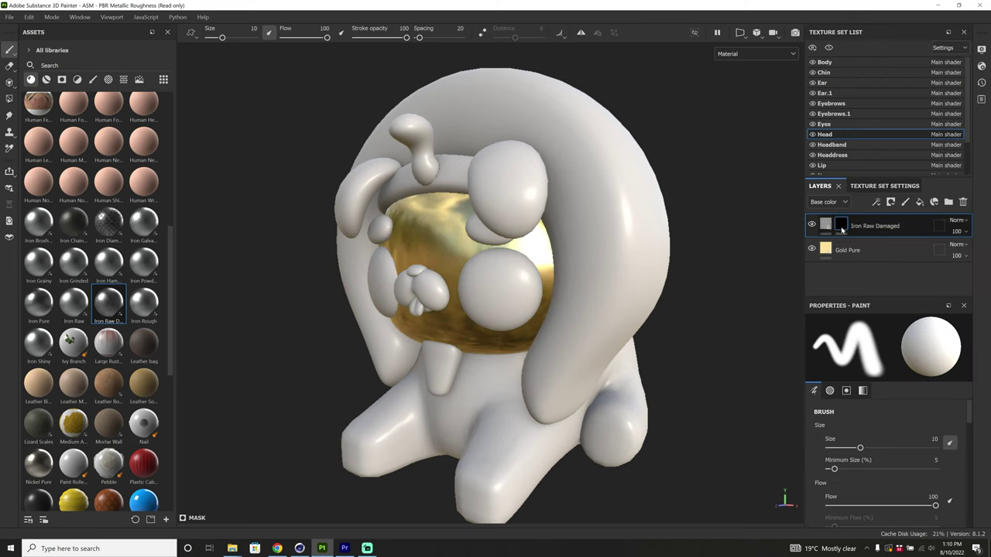
# Add a Dripping Rust generator to the Iron Raw Damaged layer's mask.
pyautogui.rightClick(870, 225)
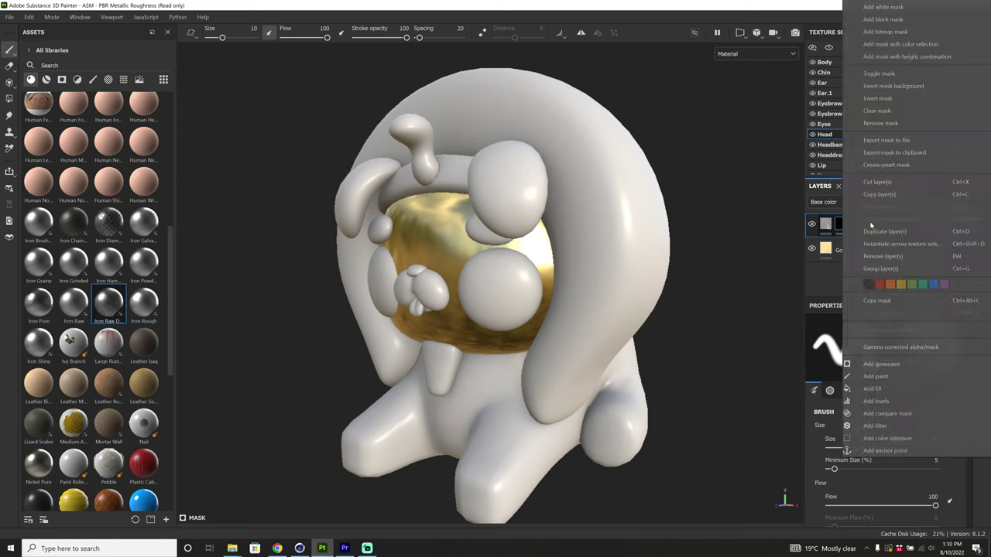
pyautogui.click(880, 363)
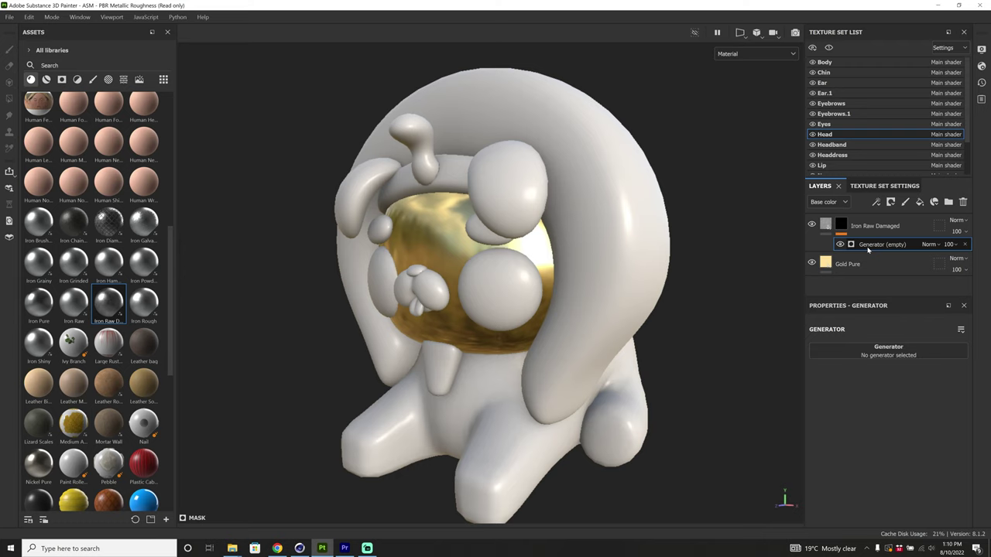
pyautogui.click(881, 353)
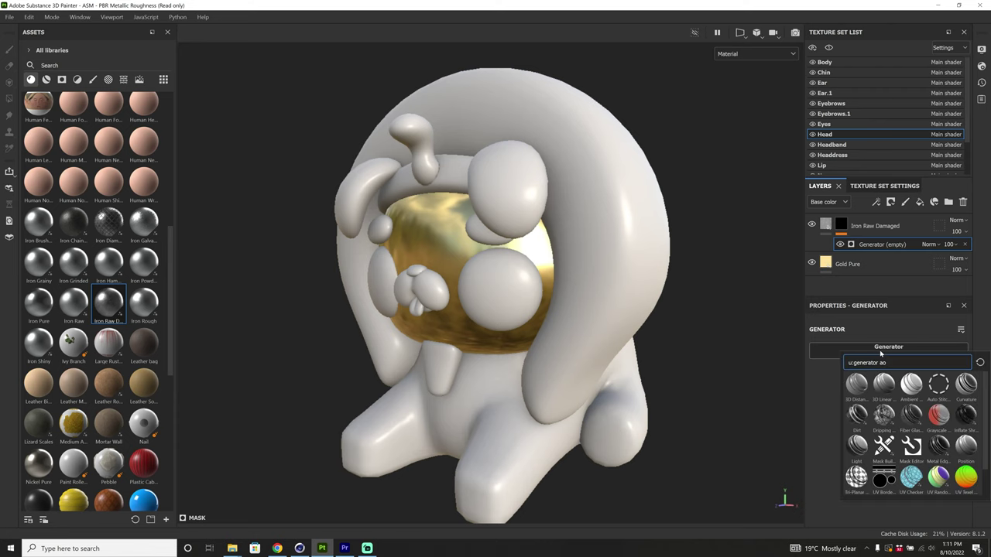
pyautogui.moveTo(986, 398); pyautogui.dragTo(984, 439)
pyautogui.scroll(1, 985, 413)
pyautogui.moveTo(898, 413)
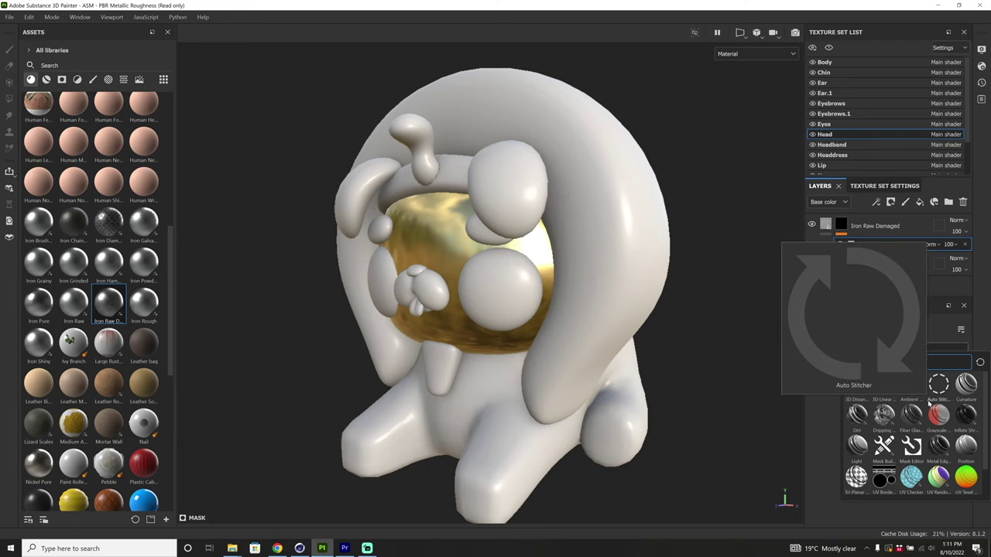
pyautogui.click(884, 416)
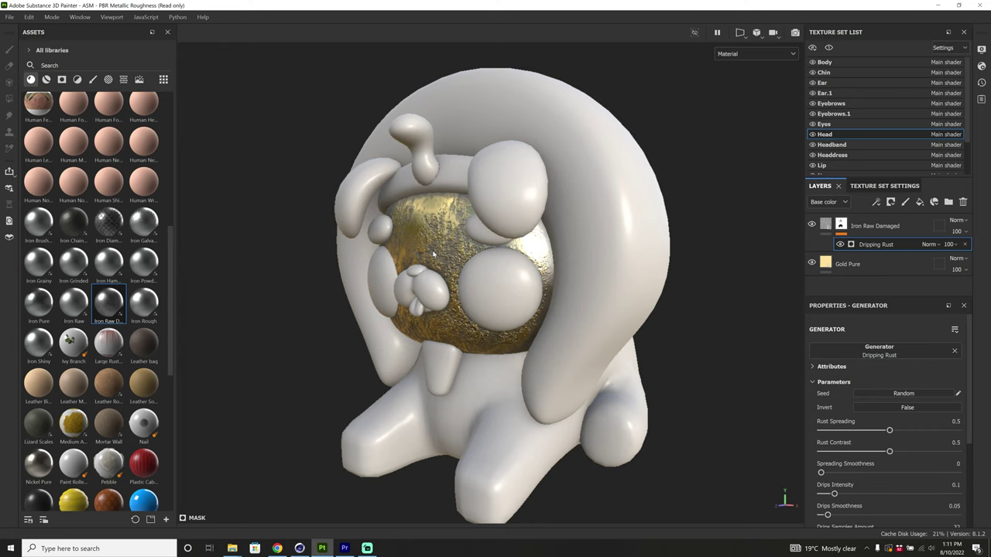
# Set the Dripping Rust generator's rust spreading to 0.7 and rust contrast to 0.26.
pyautogui.click(838, 224)
pyautogui.scroll(-1, 970, 362)
pyautogui.scroll(-2, 971, 362)
pyautogui.moveTo(889, 410); pyautogui.dragTo(856, 431)
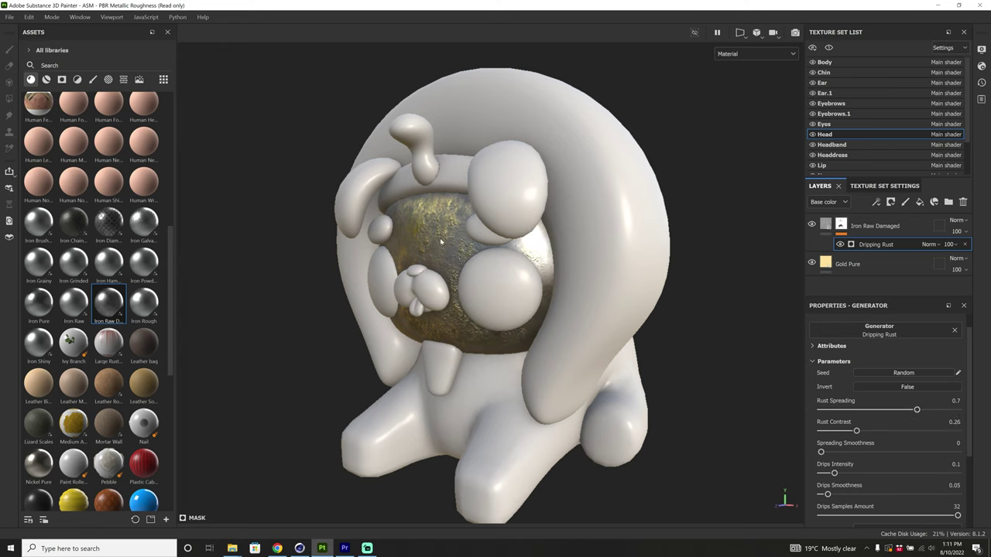
# Set Dripping Rust's spreading smoothness to 0.09, drips intensity to 0.24 and drips samples amount to 23.
pyautogui.scroll(-3, 959, 376)
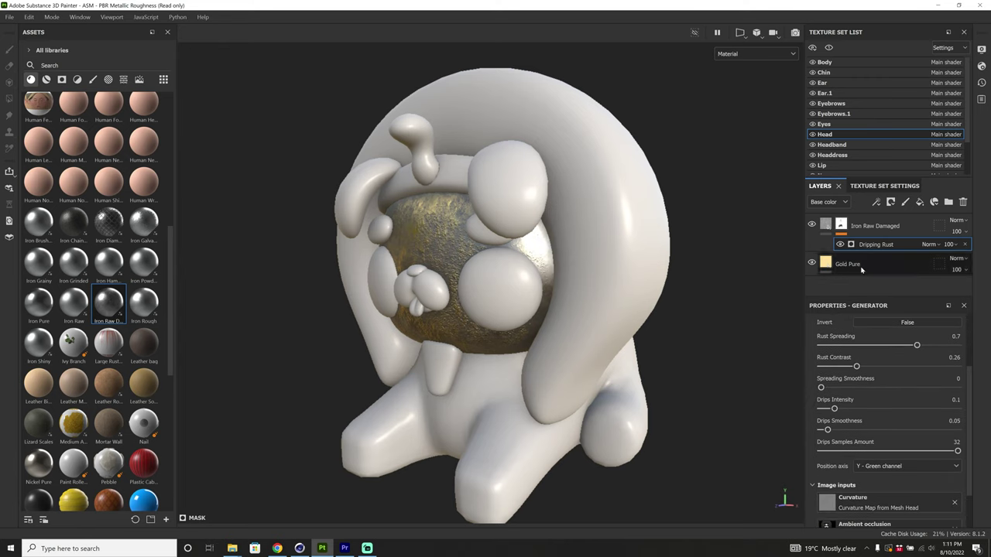
pyautogui.moveTo(820, 388); pyautogui.dragTo(853, 409)
pyautogui.scroll(-2, 969, 422)
pyautogui.moveTo(958, 400); pyautogui.dragTo(919, 400)
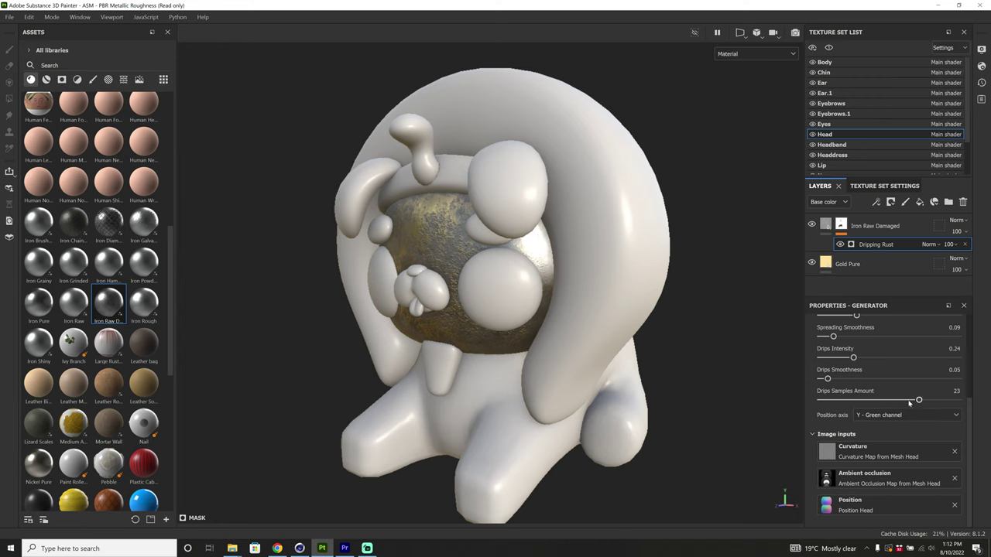
# Lower the Iron Raw Damaged layer's Height channel opacity to 32, and switch the layer stack back to Base color.
pyautogui.click(829, 201)
pyautogui.click(827, 213)
pyautogui.click(875, 227)
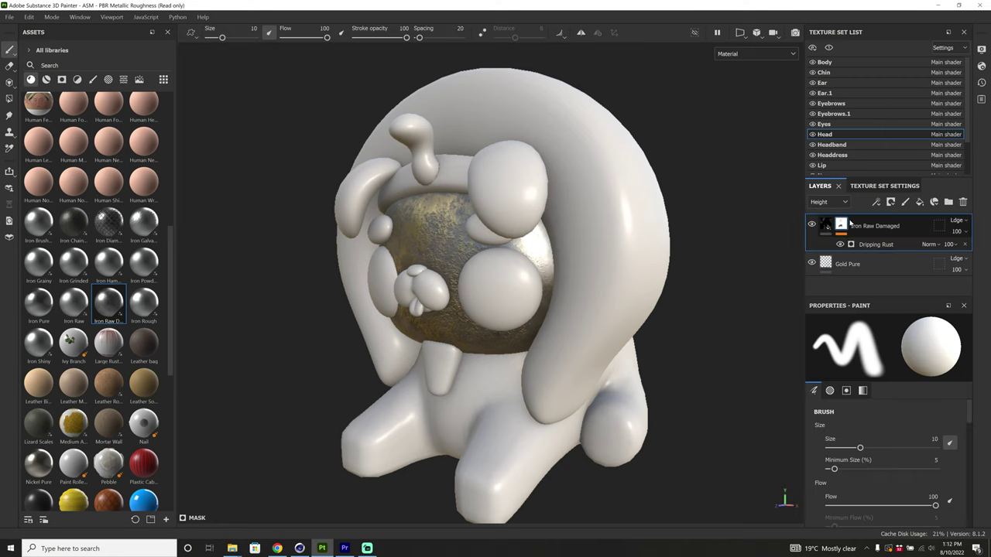
pyautogui.click(957, 244)
pyautogui.moveTo(977, 251); pyautogui.dragTo(957, 249)
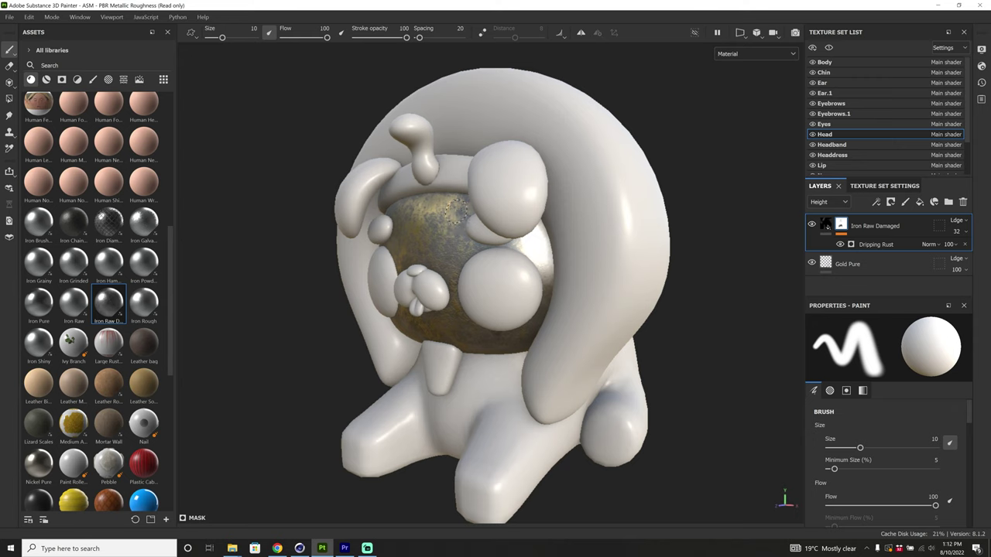
pyautogui.click(827, 202)
pyautogui.click(825, 223)
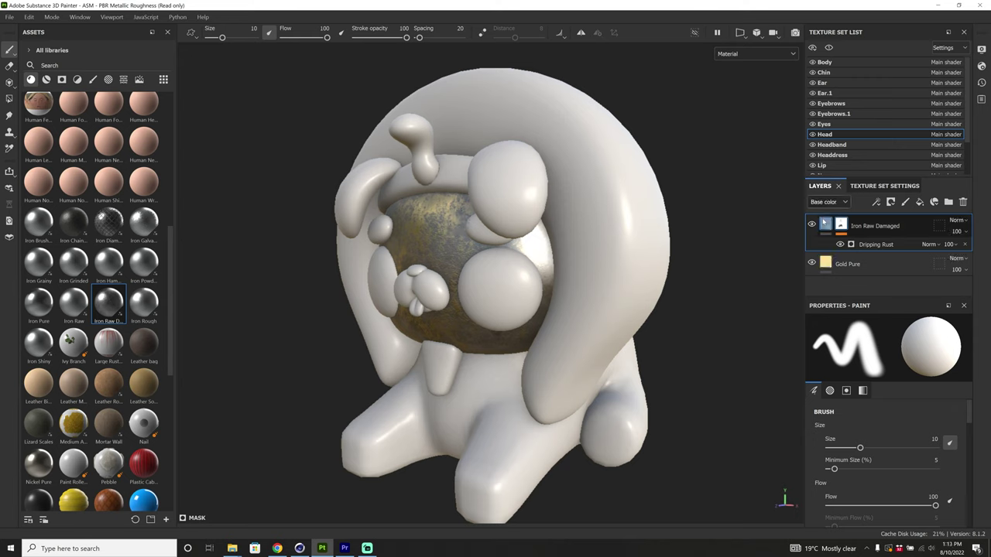
pyautogui.moveTo(965, 233)
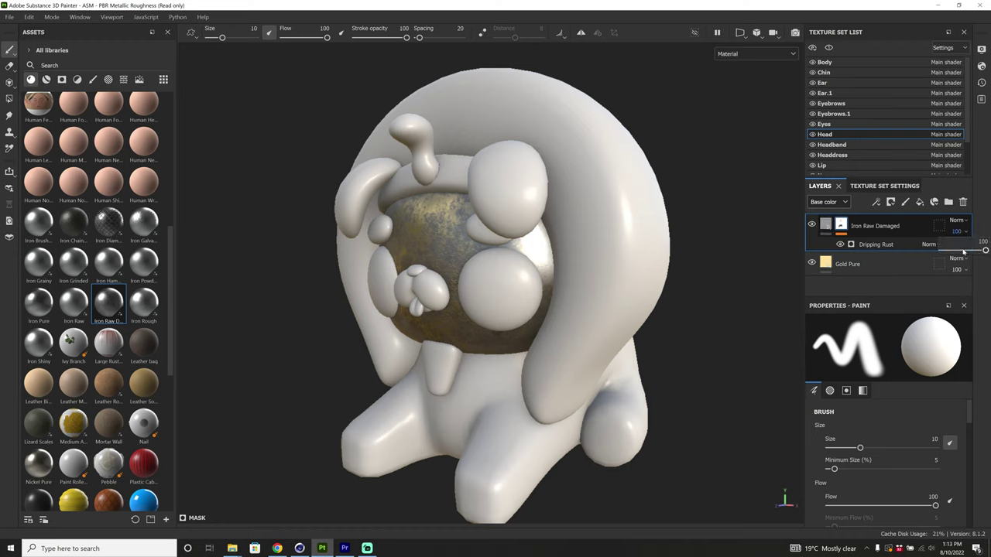
pyautogui.click(890, 245)
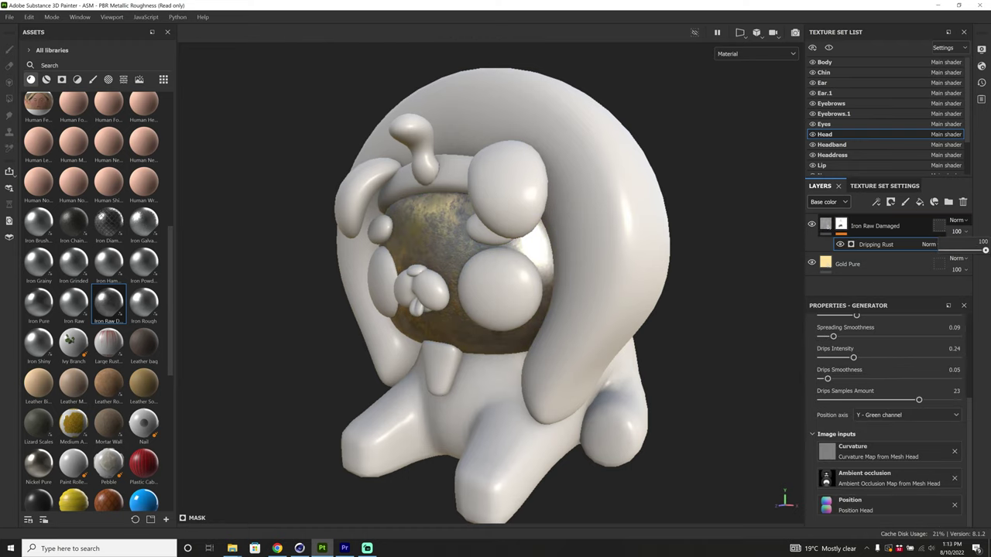
pyautogui.click(893, 239)
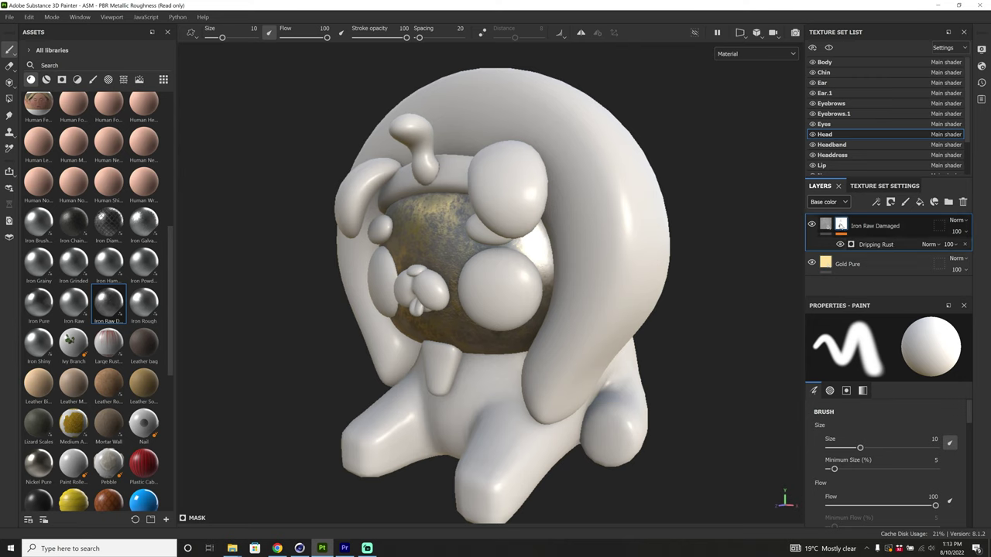
pyautogui.click(822, 204)
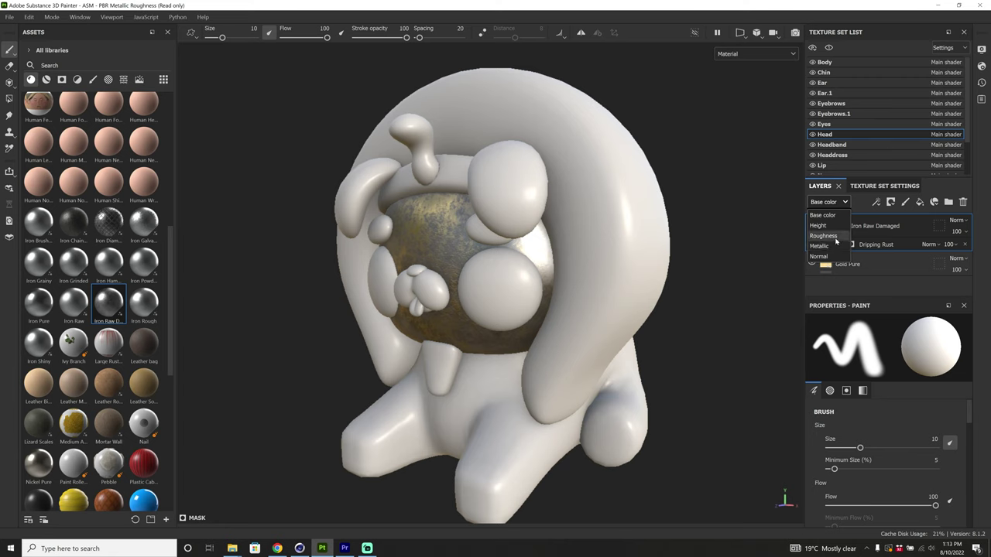
pyautogui.click(906, 289)
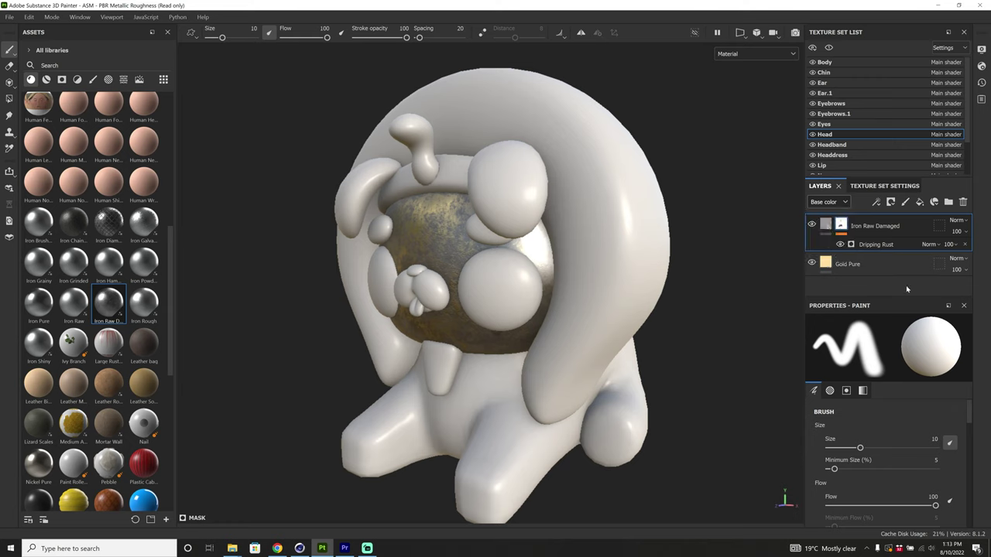
# Add a paint effect to the Iron Raw Damaged layer's mask and paint on the head with the Cracks brush.
pyautogui.rightClick(870, 223)
pyautogui.click(883, 376)
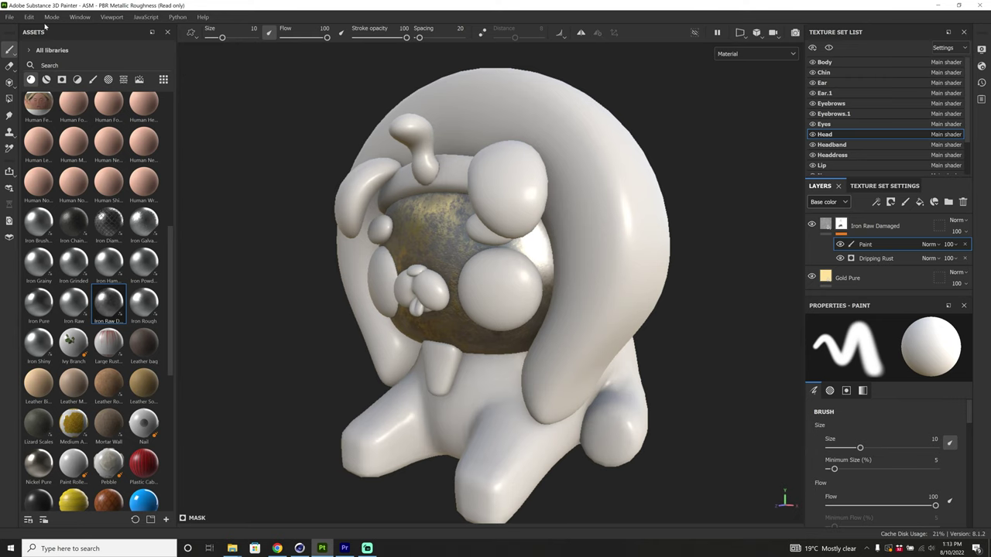
pyautogui.click(93, 79)
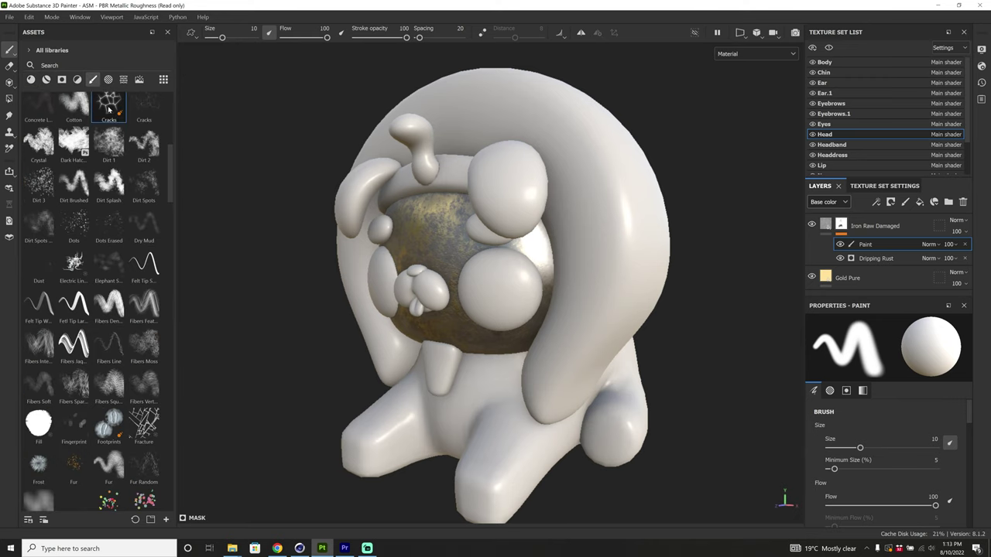
pyautogui.click(102, 115)
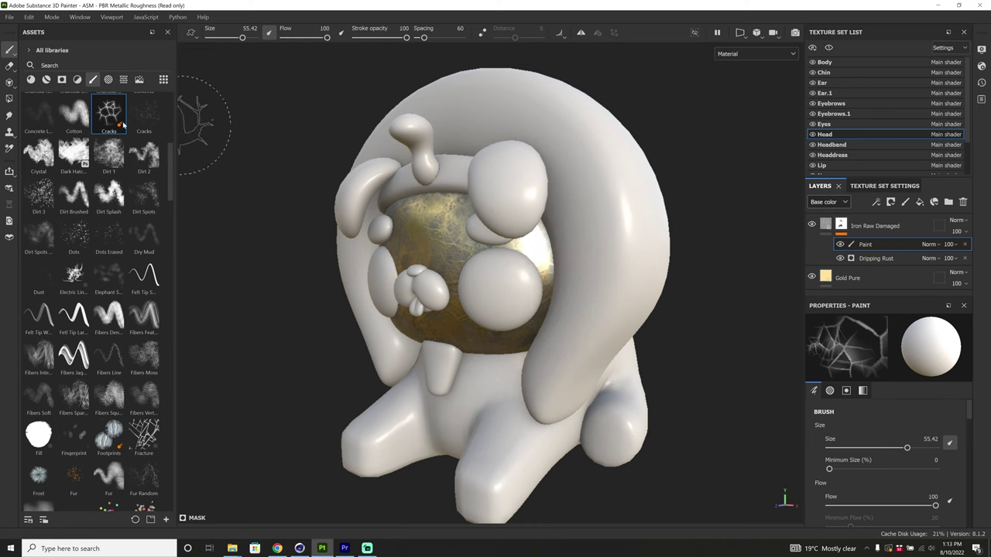
# Choose the Artistic Hairy brush and paint the iron away on the upper face to expose the gold.
pyautogui.scroll(5, 124, 141)
pyautogui.scroll(3, 124, 142)
pyautogui.click(109, 112)
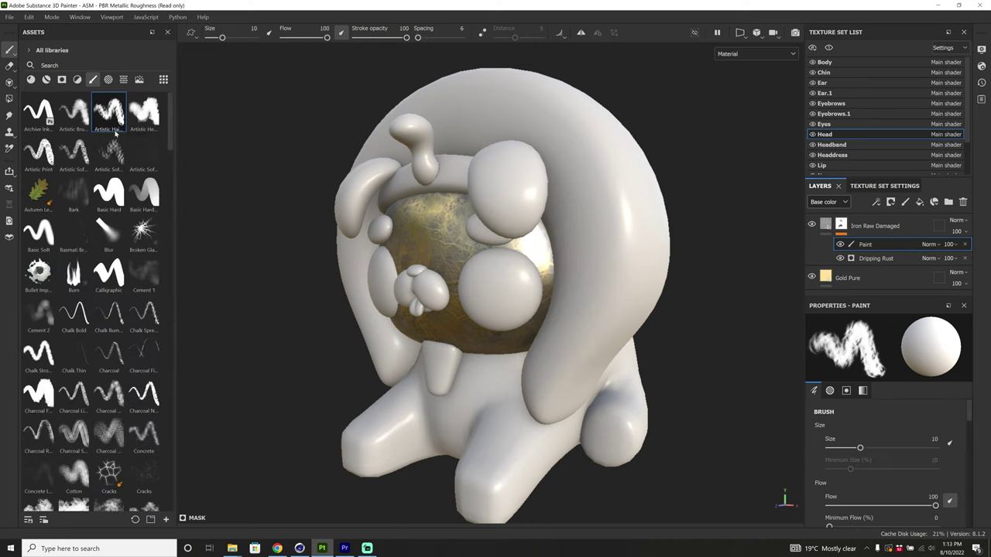
pyautogui.moveTo(433, 202)
pyautogui.mouseDown()
pyautogui.moveTo(455, 212)
pyautogui.moveTo(436, 219)
pyautogui.moveTo(464, 224)
pyautogui.moveTo(442, 213)
pyautogui.mouseUp()
# Set the brush's grayscale value to 1 and paint the iron back onto the upper face.
pyautogui.scroll(-10, 973, 416)
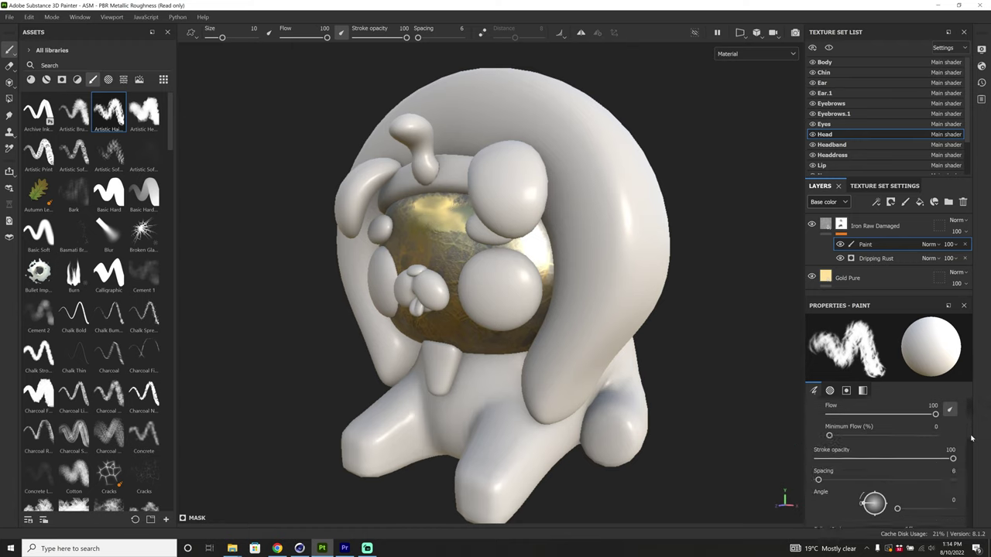
pyautogui.moveTo(819, 459); pyautogui.dragTo(943, 462)
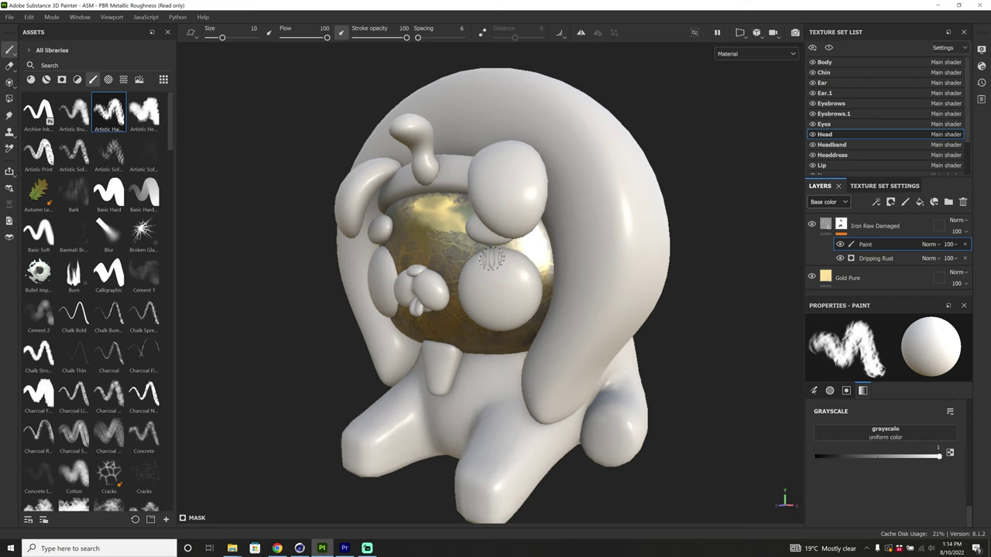
pyautogui.moveTo(435, 218)
pyautogui.mouseDown()
pyautogui.moveTo(418, 217)
pyautogui.moveTo(453, 230)
pyautogui.moveTo(449, 213)
pyautogui.moveTo(433, 210)
pyautogui.moveTo(465, 206)
pyautogui.moveTo(453, 209)
pyautogui.mouseUp()
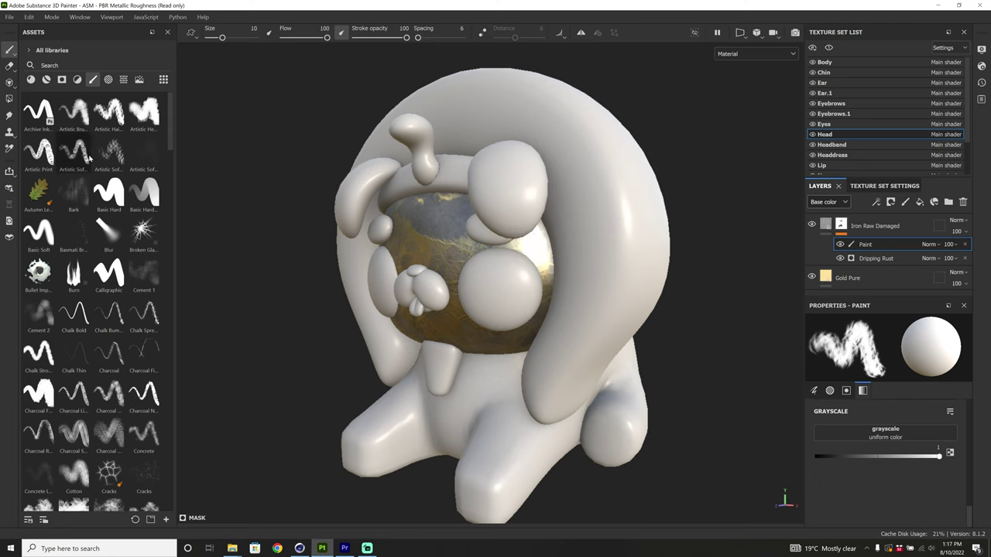
# List the base materials in the asset library, open the 3D asset marketplace in Creative Cloud Desktop, and browse its materials.
pyautogui.click(45, 79)
pyautogui.click(31, 80)
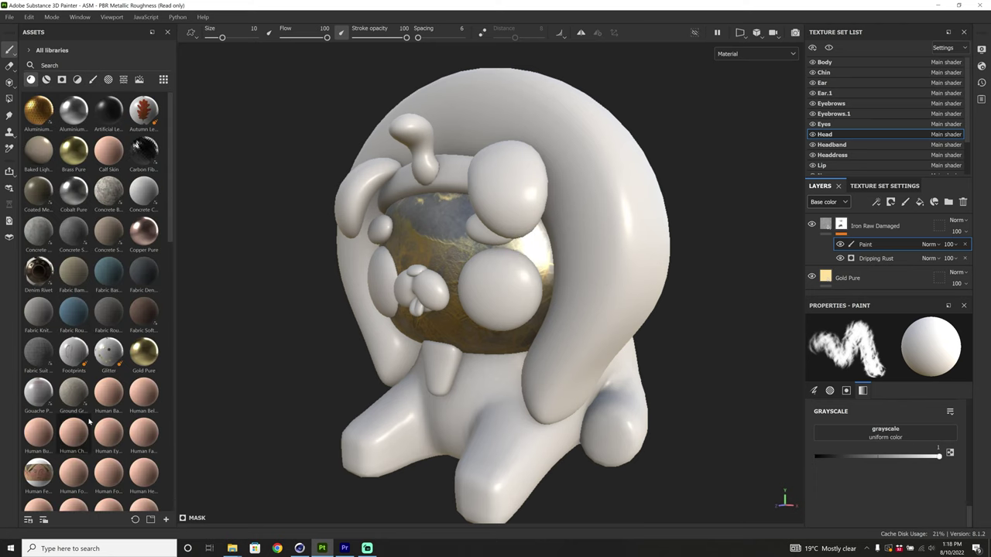
pyautogui.moveTo(89, 421)
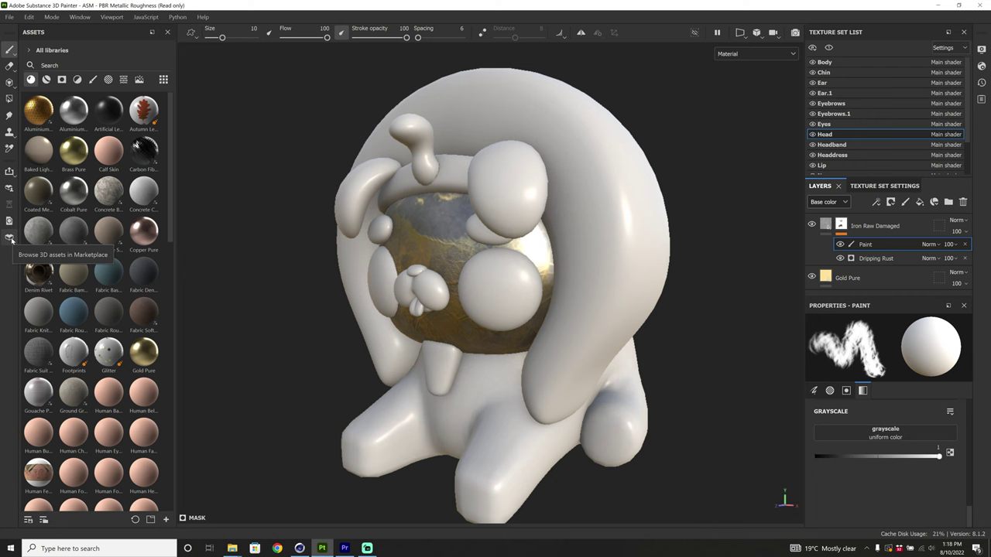
pyautogui.click(10, 239)
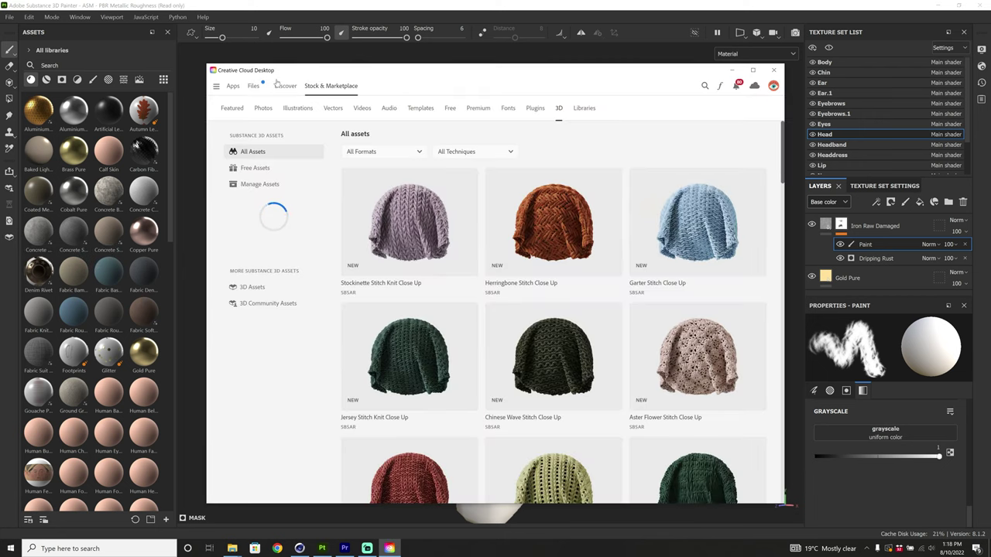
pyautogui.moveTo(503, 266)
pyautogui.scroll(-6, 503, 265)
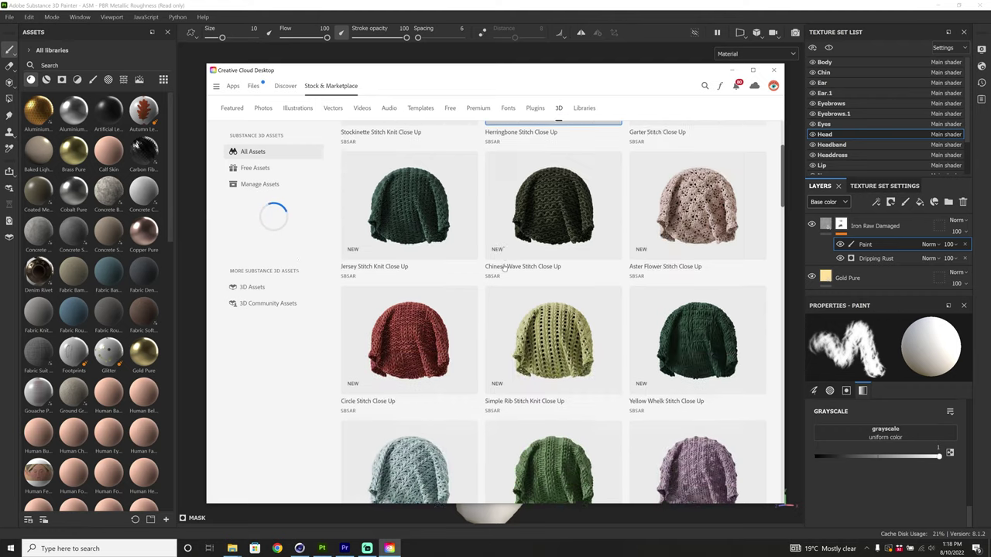
pyautogui.scroll(-6, 503, 268)
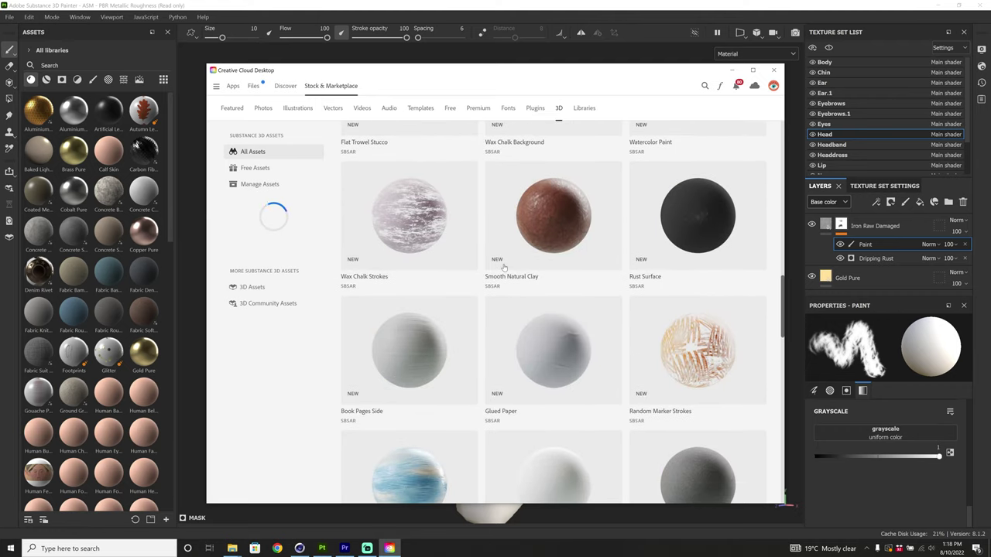
# Send the Smooth Natural Clay material from the marketplace to Substance 3D Painter and apply it to the head.
pyautogui.moveTo(540, 243)
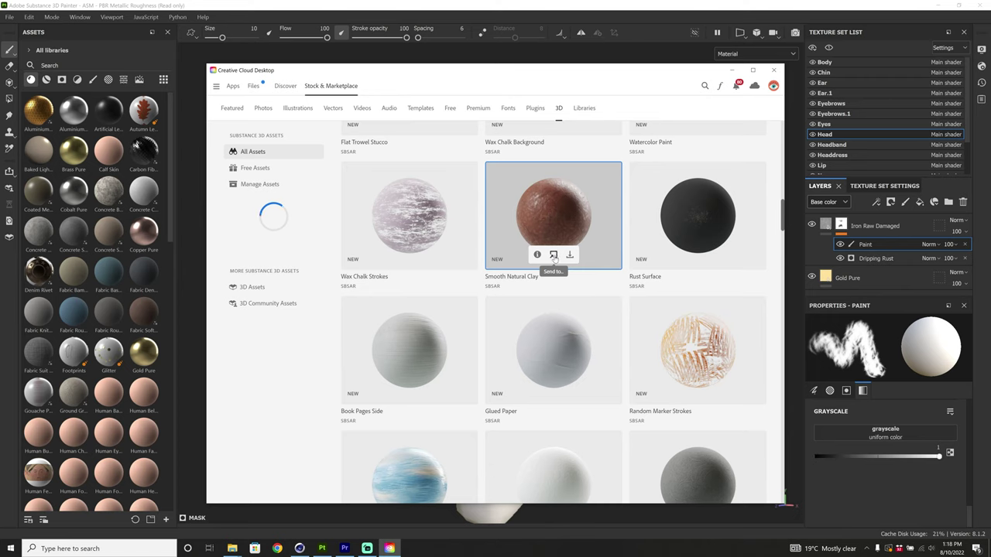
pyautogui.click(554, 256)
pyautogui.click(569, 297)
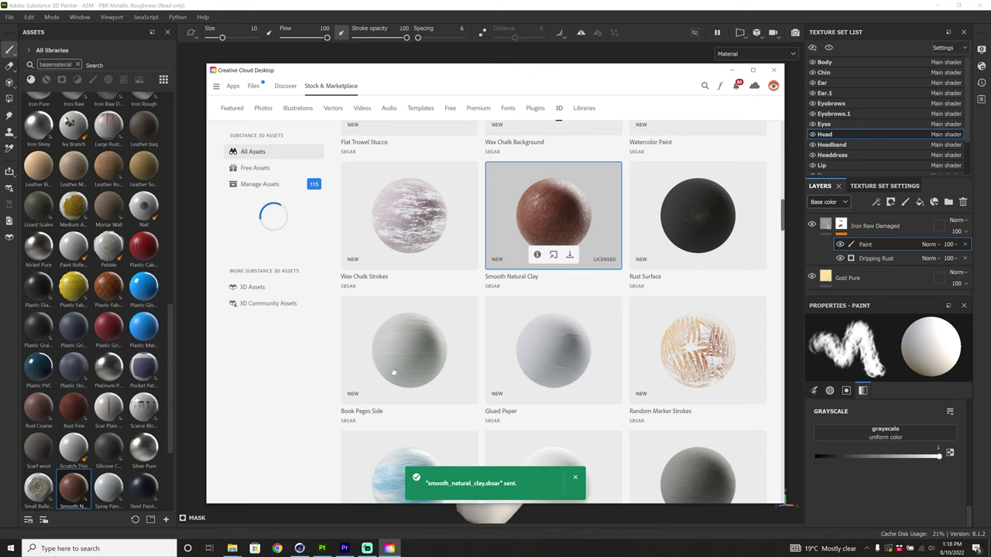
pyautogui.click(67, 491)
pyautogui.moveTo(67, 491)
pyautogui.mouseDown()
pyautogui.moveTo(470, 251)
pyautogui.moveTo(794, 155)
pyautogui.moveTo(486, 189)
pyautogui.moveTo(426, 254)
pyautogui.mouseUp()
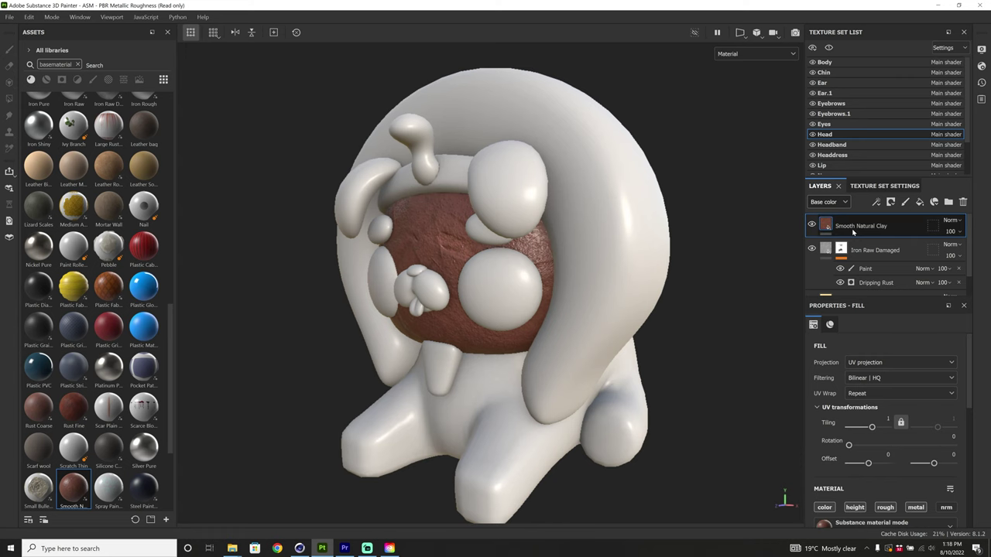
# Return to Creative Cloud Desktop, open the Substance 3D Community Assets website from there, and browse the shared assets.
pyautogui.hotkey('alt', 'Tab')
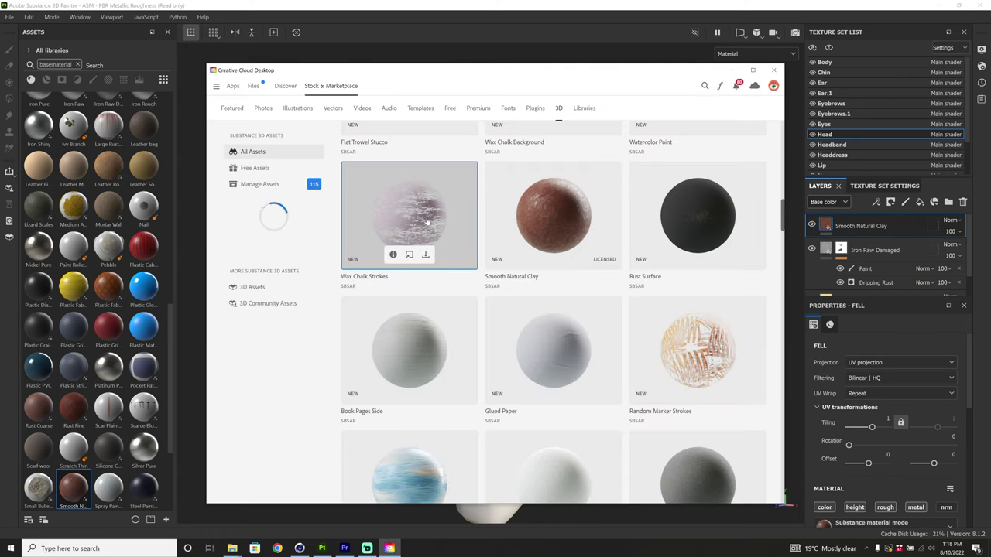
pyautogui.click(268, 304)
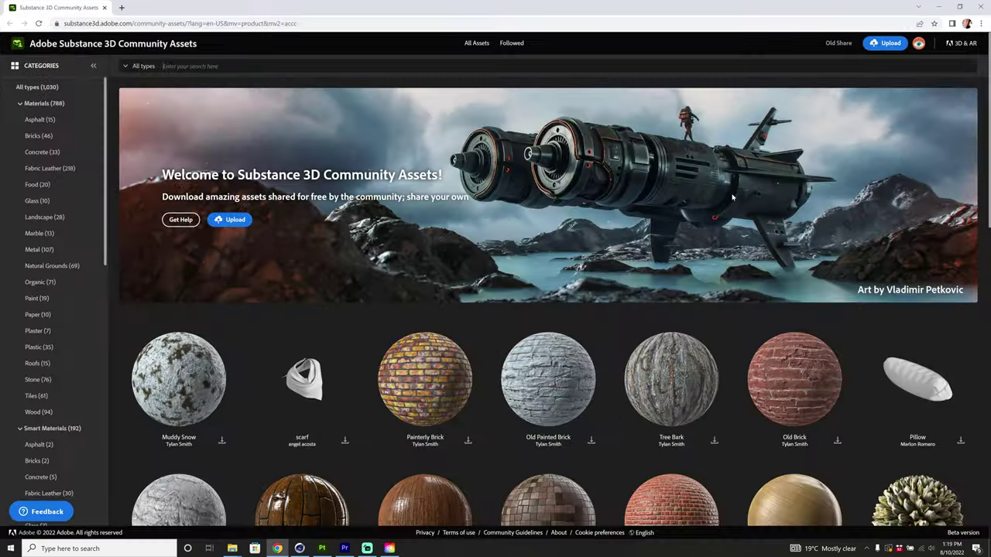
pyautogui.scroll(-2, 732, 198)
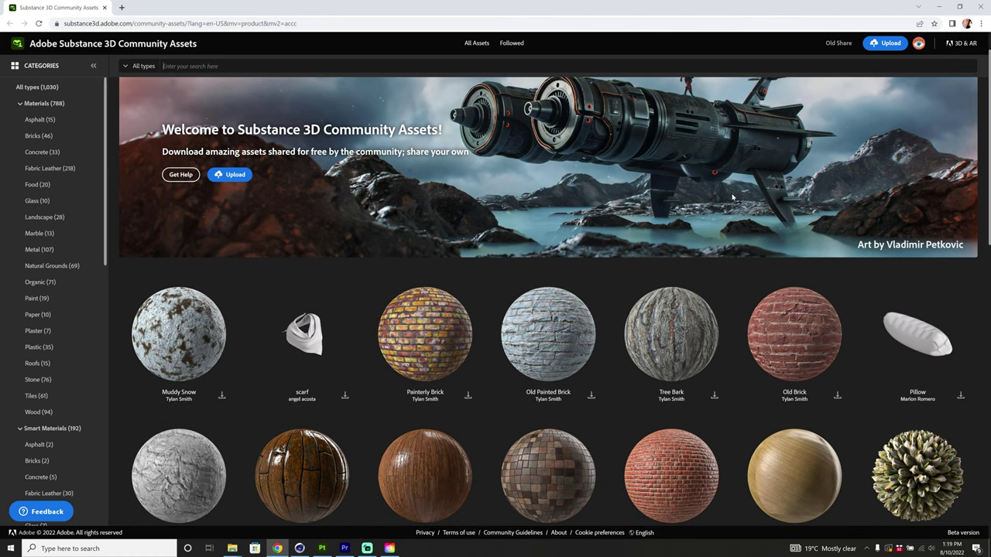
pyautogui.scroll(-2, 732, 198)
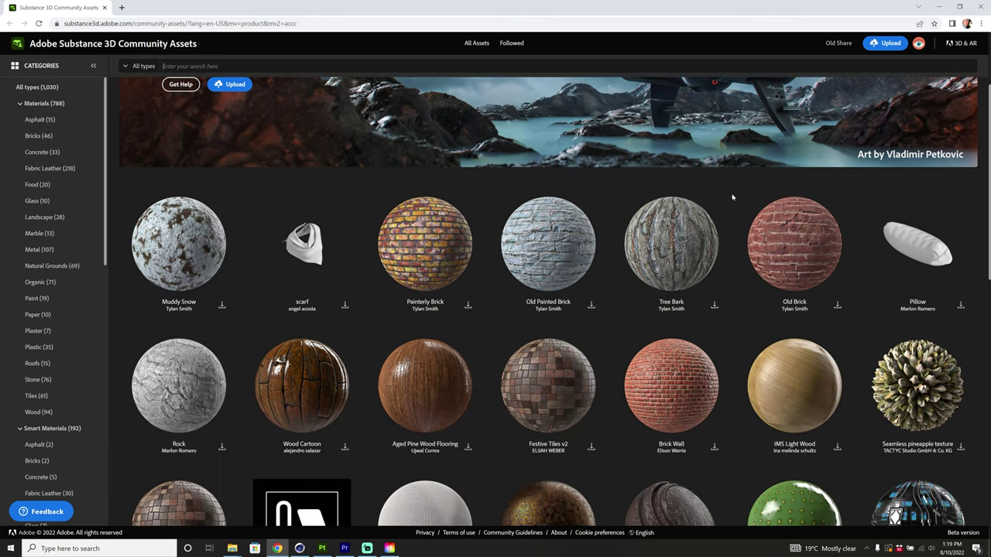
pyautogui.scroll(-4, 732, 198)
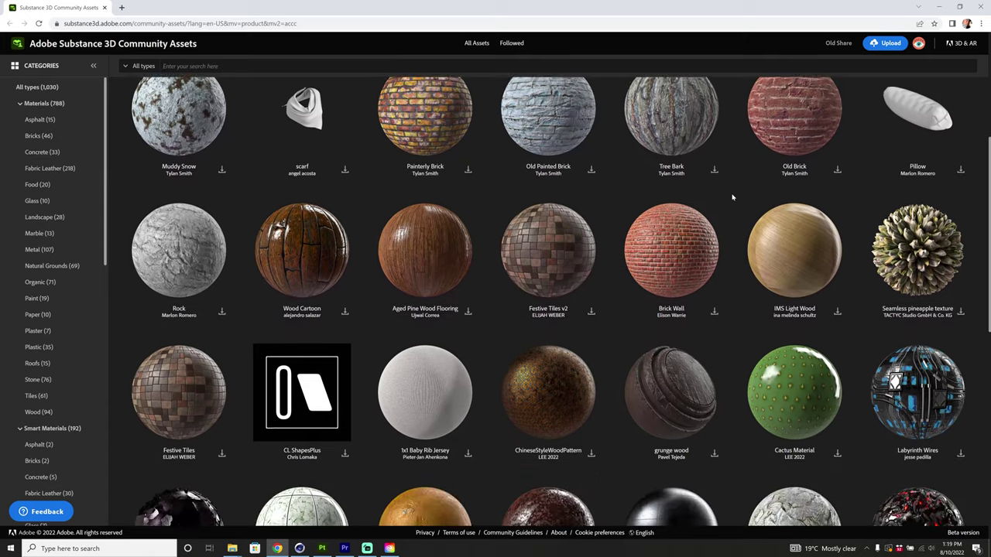
pyautogui.scroll(-5, 732, 197)
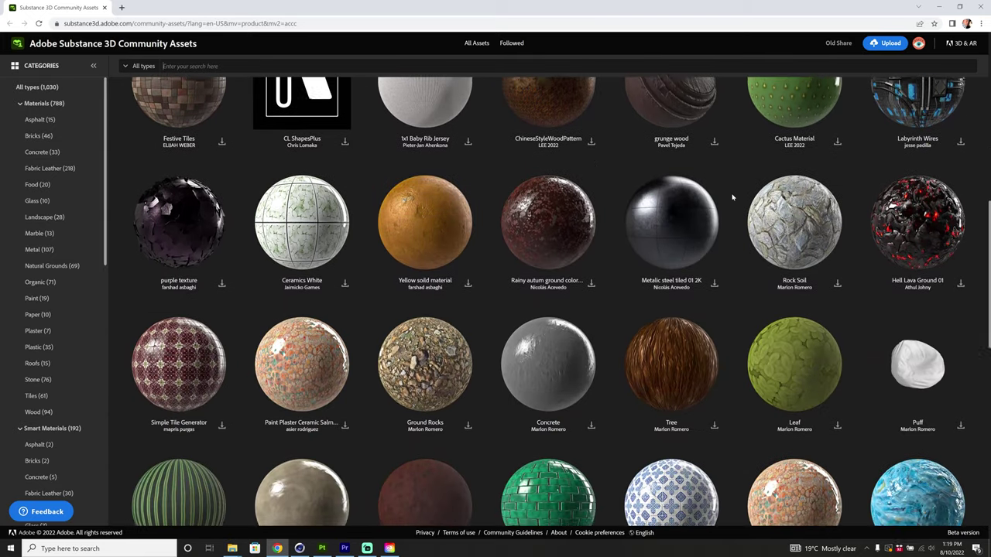
pyautogui.scroll(4, 732, 198)
# Search the community assets for sandstone.
pyautogui.click(349, 67)
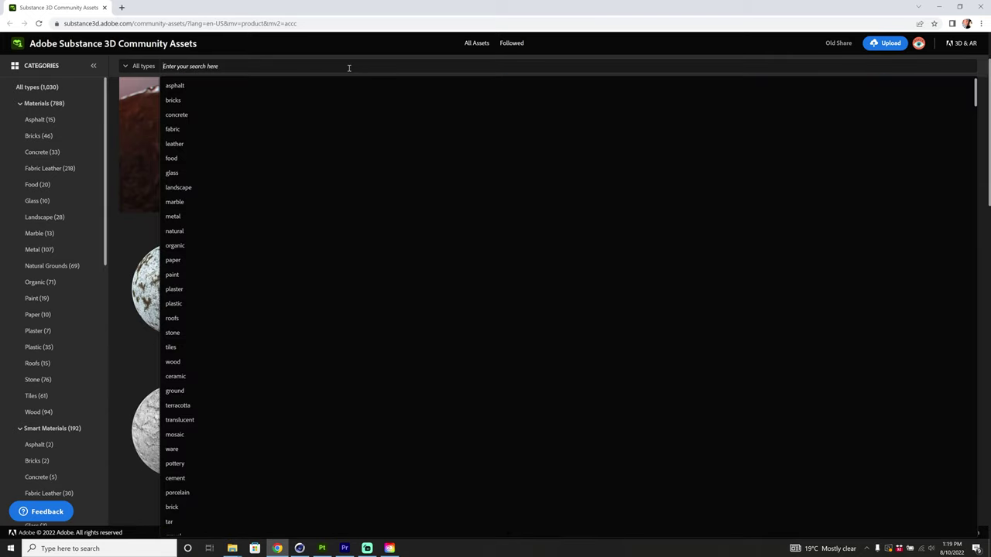
pyautogui.write('sandston')
pyautogui.press('BackSpace')
pyautogui.press('BackSpace')
pyautogui.press('BackSpace')
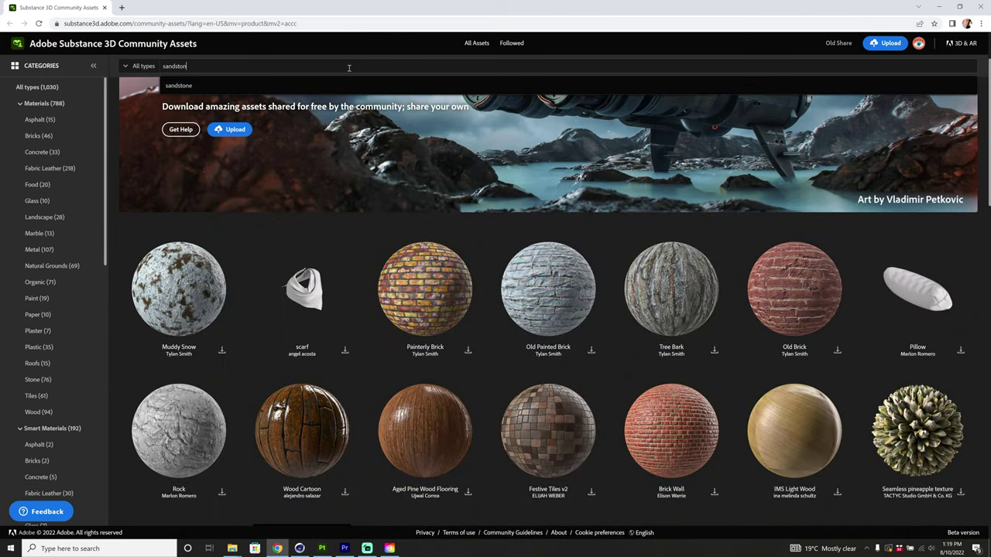
pyautogui.press('Return')
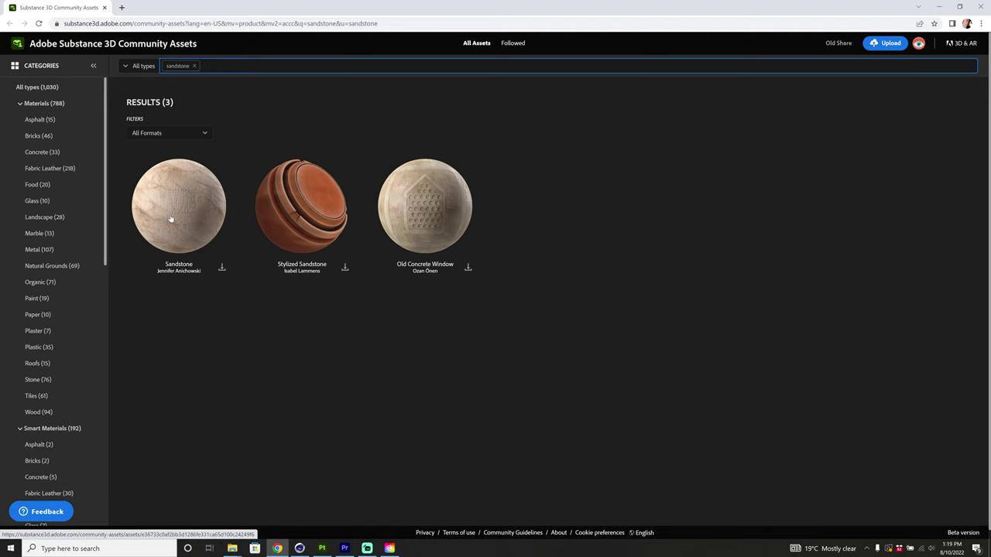
# View the Stylized Sandstone asset's page and download its .spsm file.
pyautogui.click(316, 209)
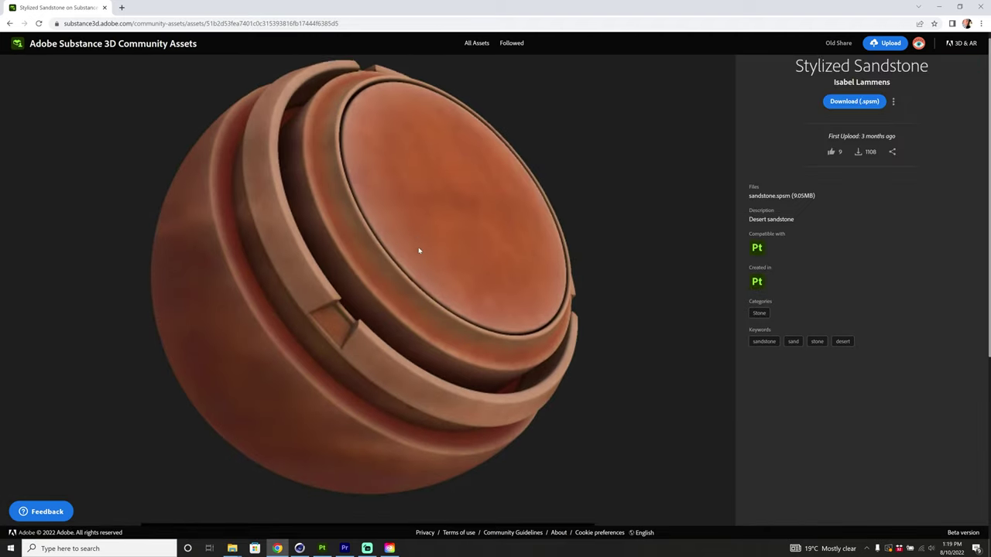
pyautogui.scroll(-4, 419, 250)
pyautogui.scroll(4, 377, 325)
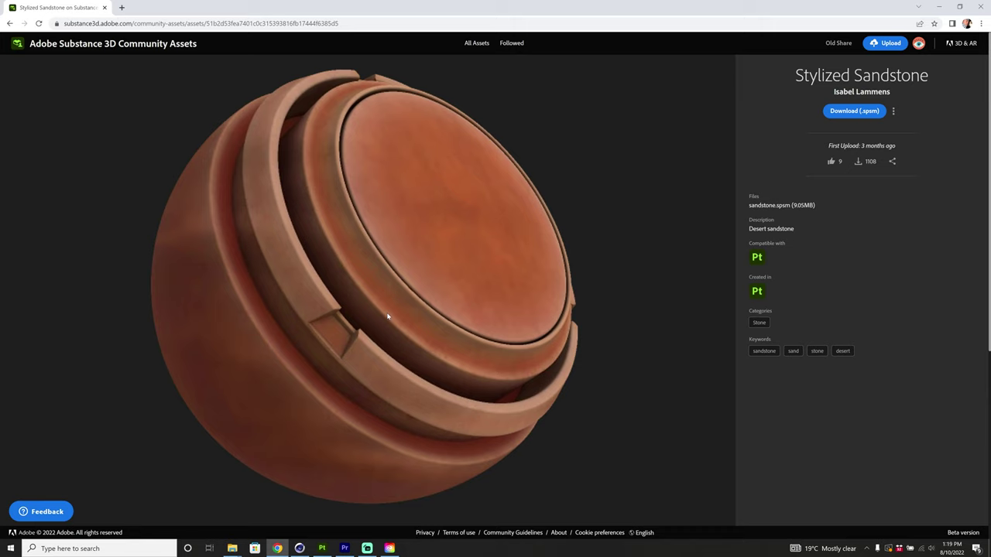
pyautogui.click(855, 111)
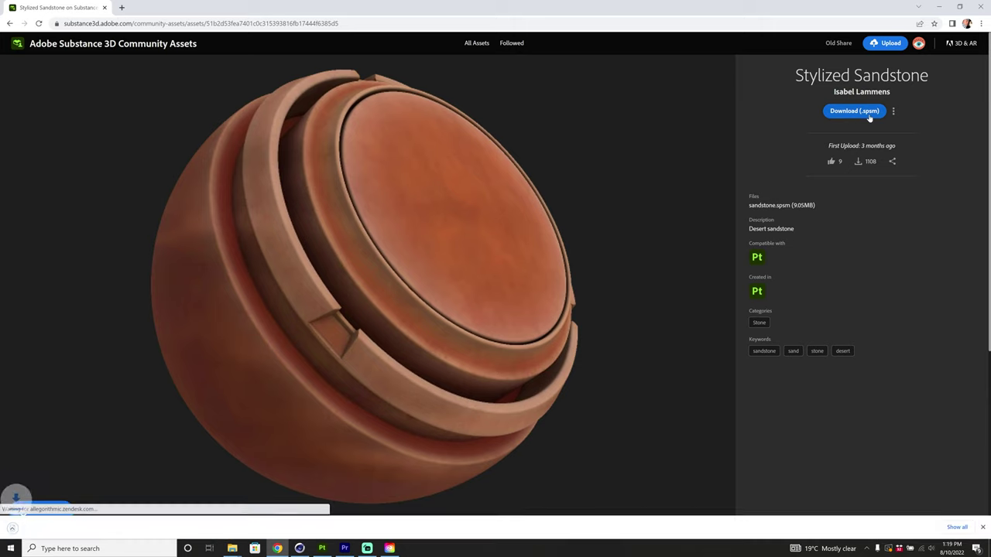
# Switch back to Substance 3D Painter and add sandstone.spsm from the Downloads folder as a resource to import.
pyautogui.click(323, 548)
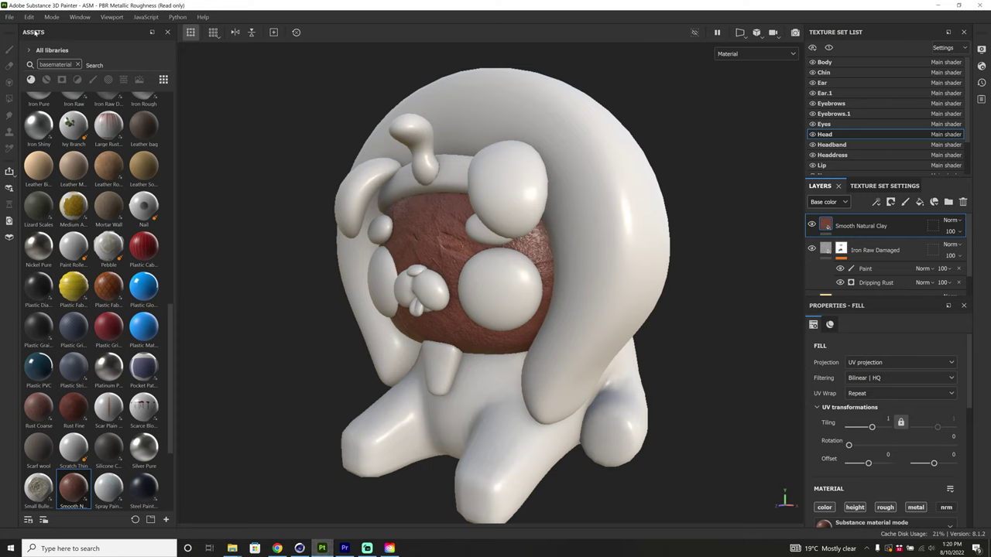
pyautogui.click(13, 18)
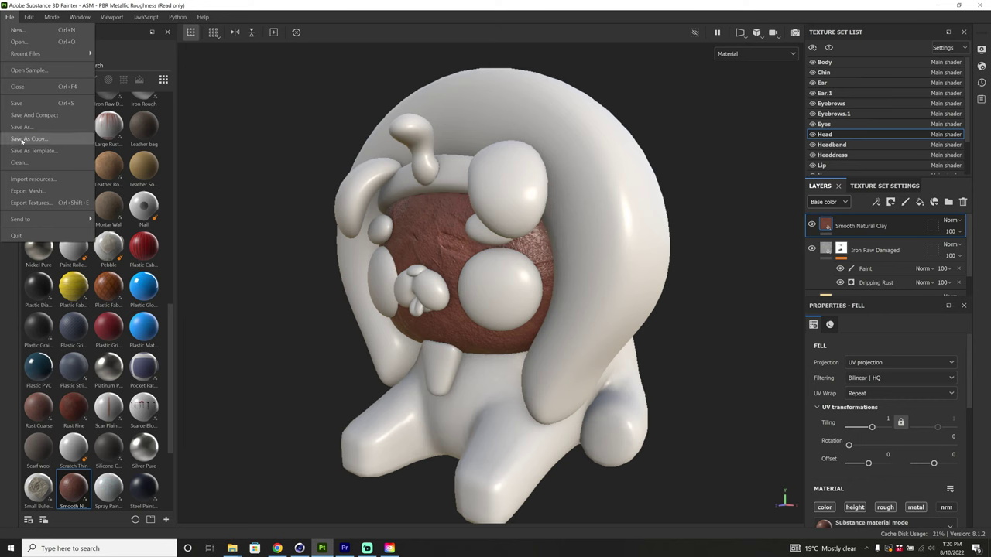
pyautogui.click(24, 178)
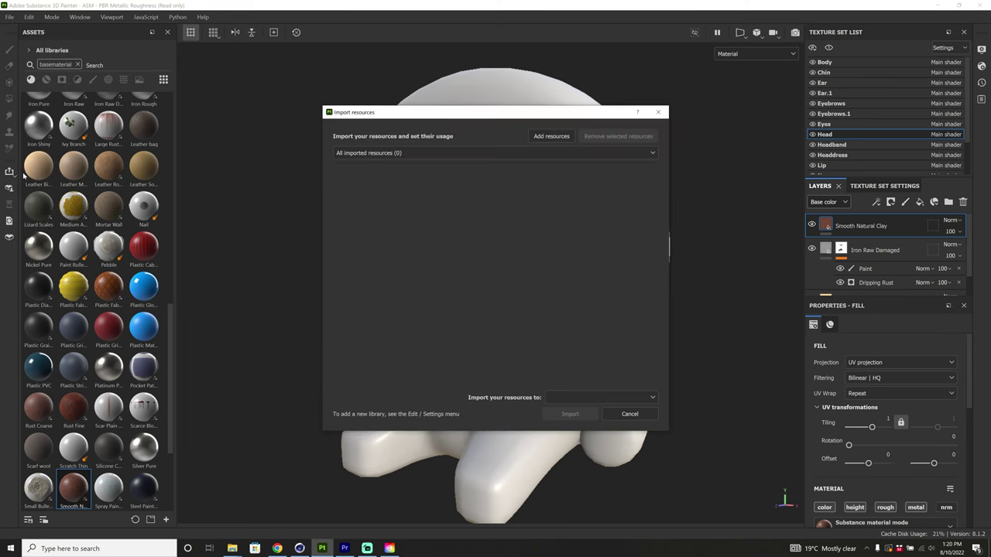
pyautogui.click(553, 137)
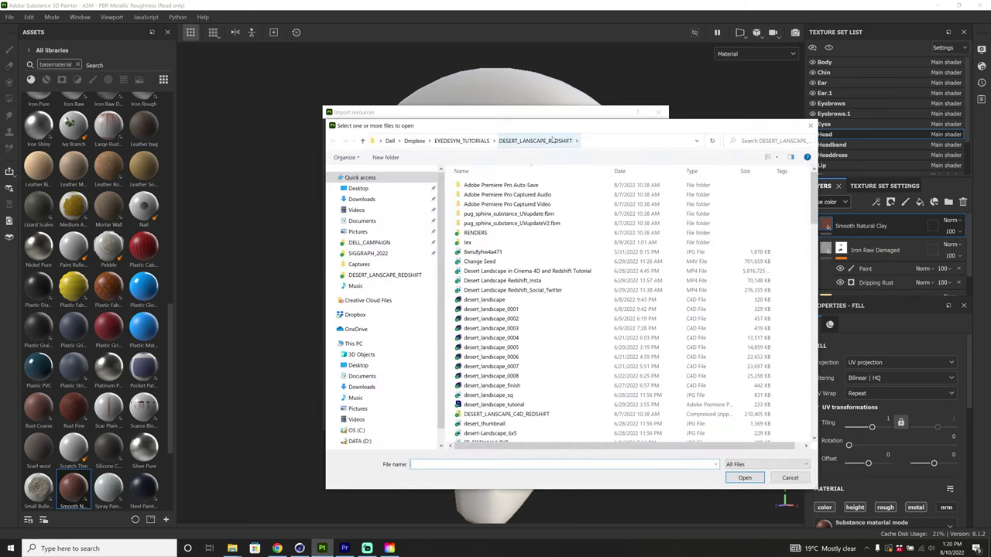
pyautogui.click(379, 199)
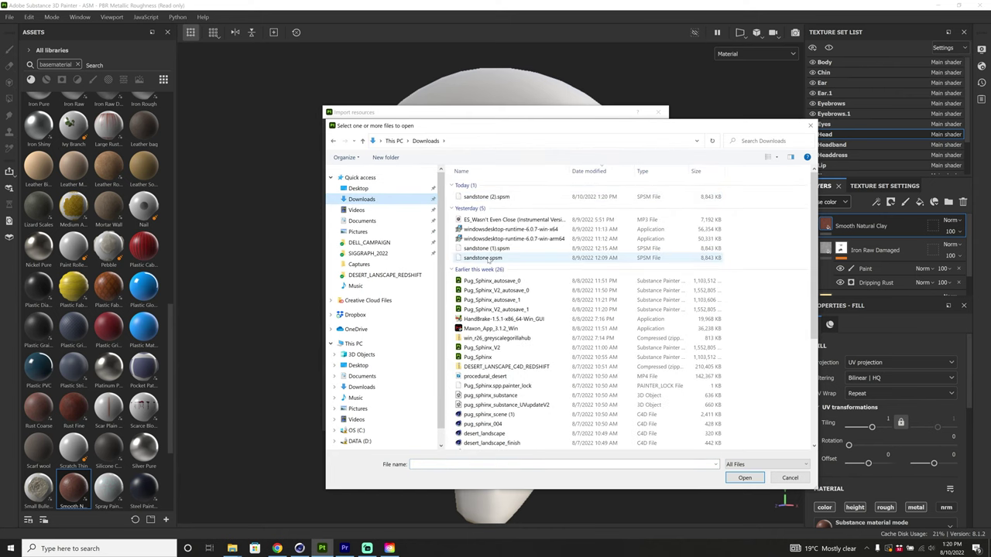
pyautogui.doubleClick(483, 258)
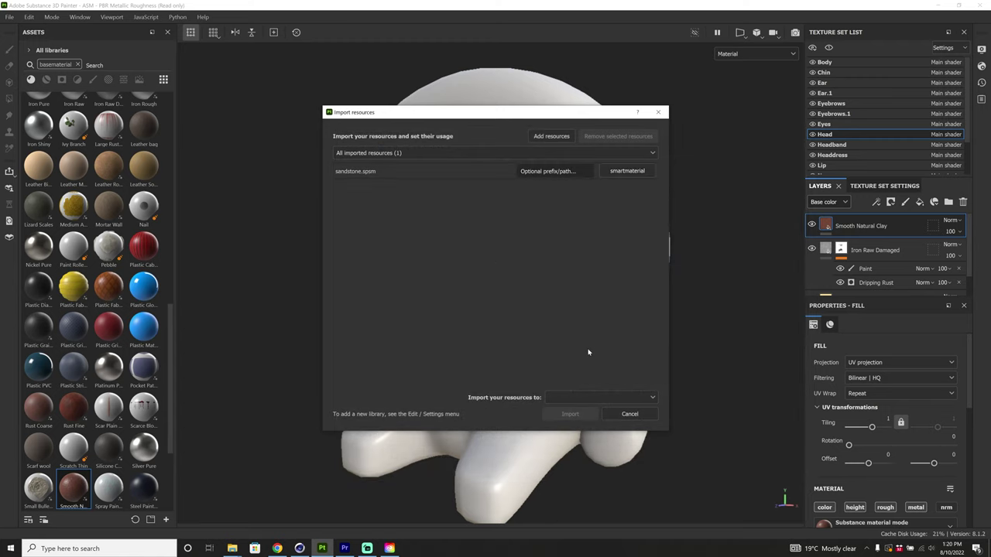
# Set the import destination to library 'your_assets' and import the sandstone smart material.
pyautogui.click(592, 397)
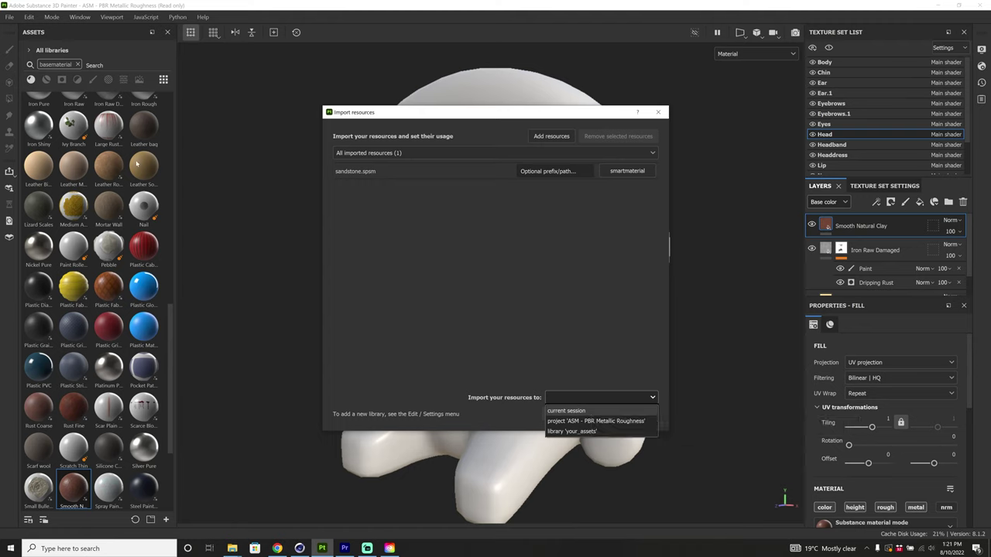
pyautogui.click(567, 432)
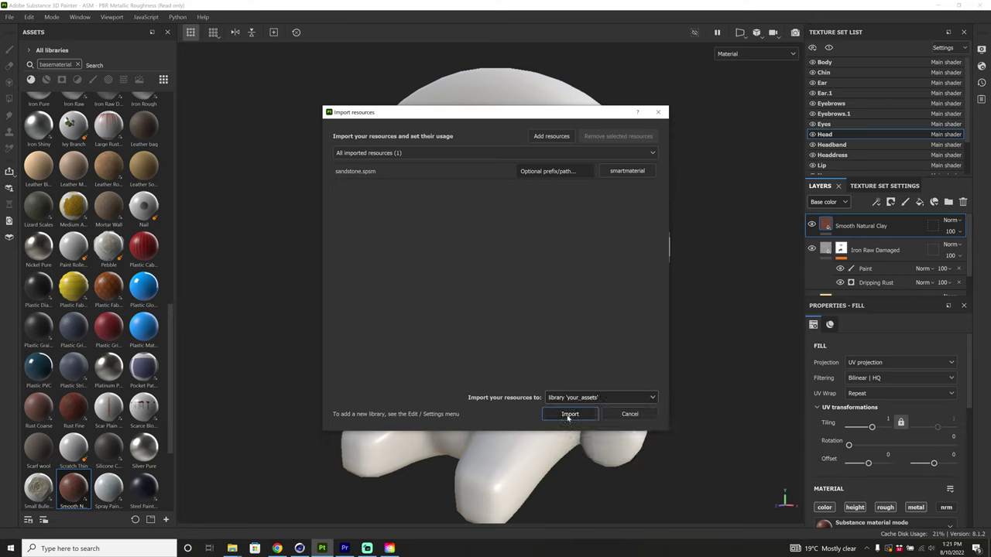
pyautogui.click(569, 414)
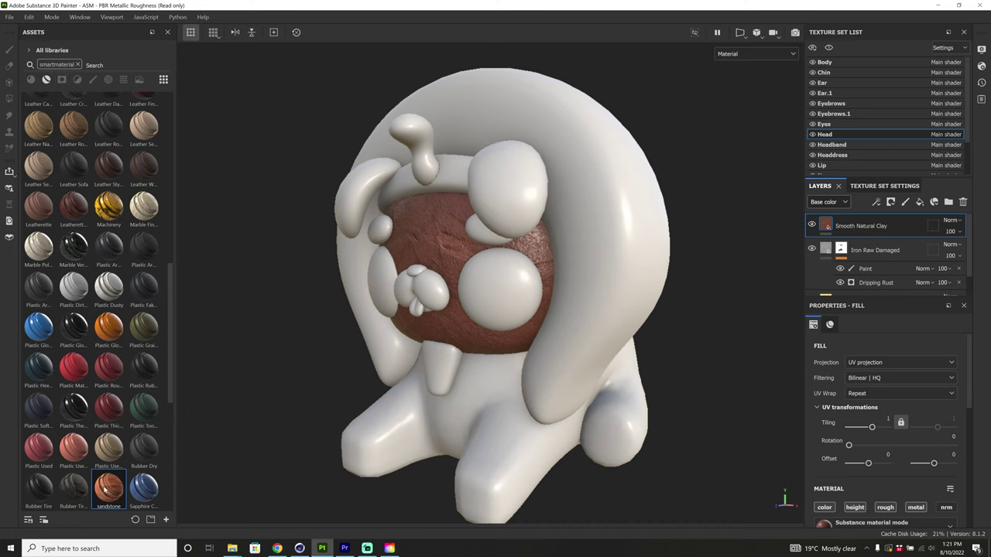
# Apply the sandstone smart material to the head and delete the Smooth Natural Clay, Iron Raw Damaged and Gold Pure layers.
pyautogui.moveTo(105, 489); pyautogui.dragTo(442, 230)
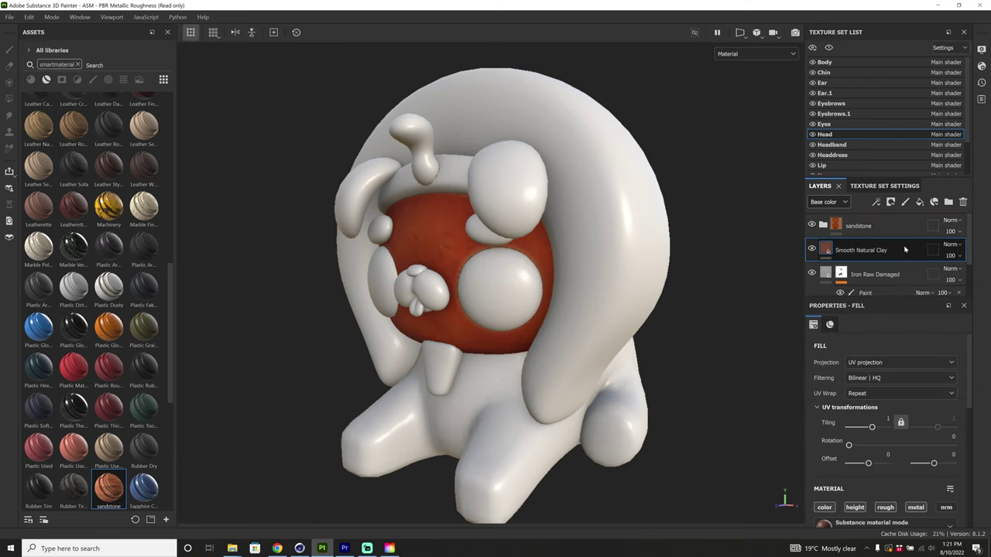
pyautogui.press('Delete')
pyautogui.press('Delete')
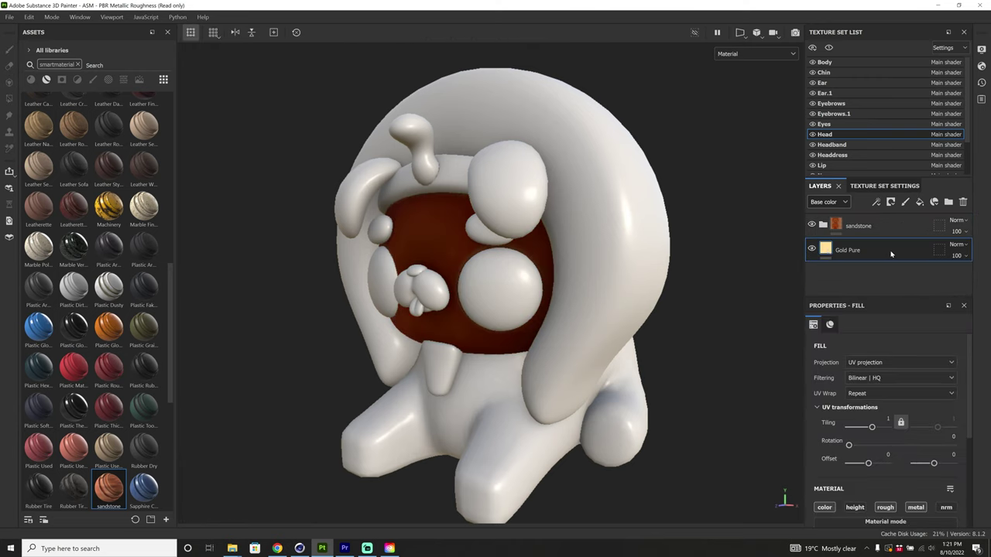
pyautogui.click(830, 225)
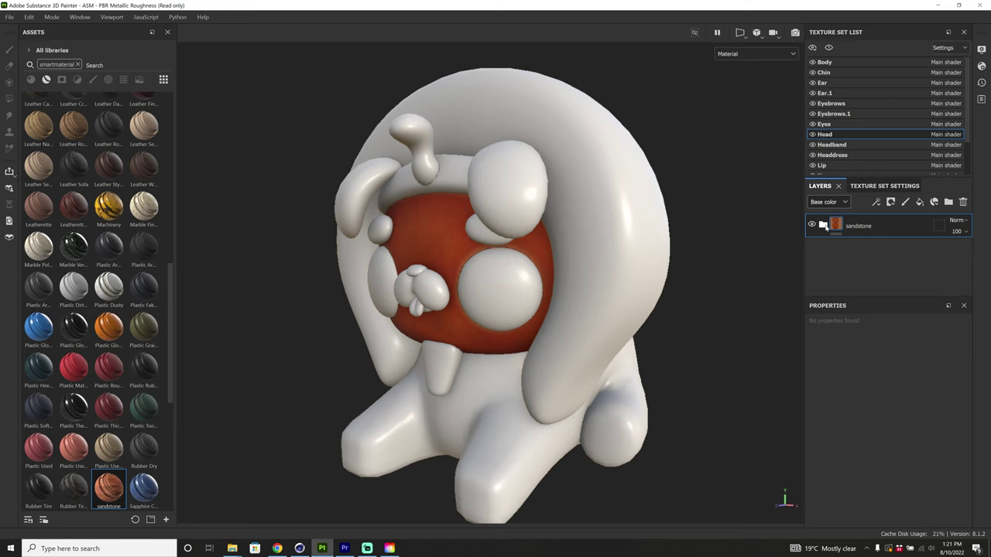
# Expand the sandstone group, enlarge the layer stack area, and examine the group's layers down to Base.
pyautogui.click(824, 225)
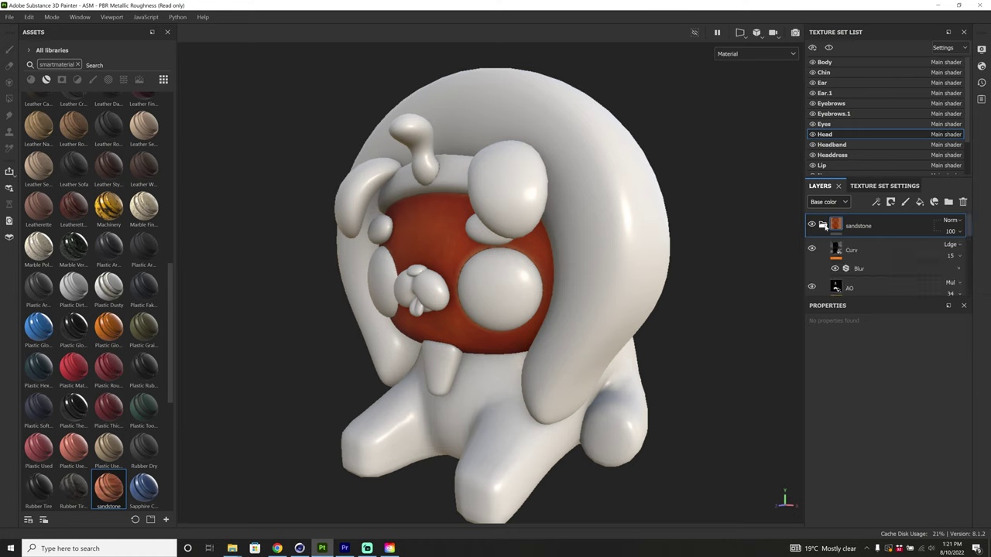
pyautogui.moveTo(875, 301); pyautogui.dragTo(876, 369)
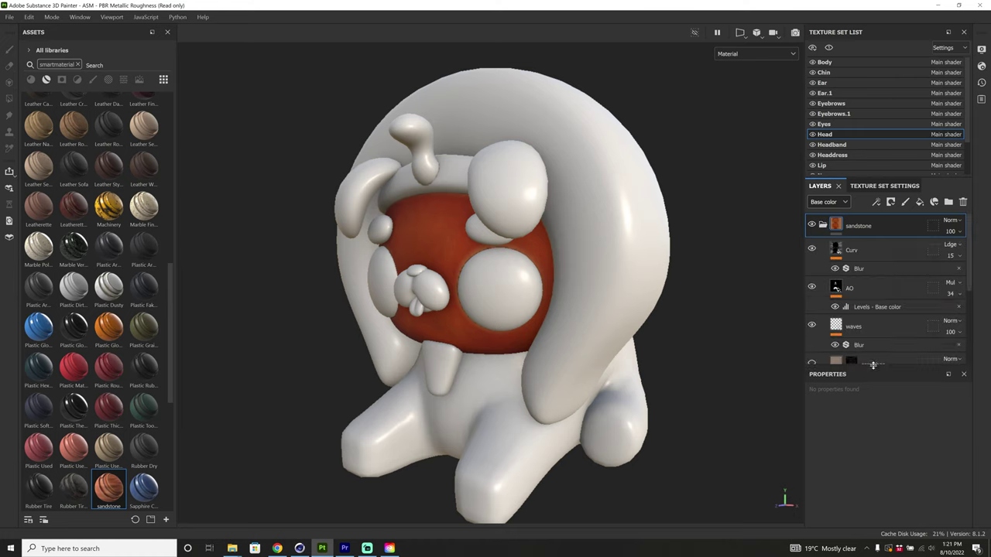
pyautogui.moveTo(965, 260); pyautogui.dragTo(968, 347)
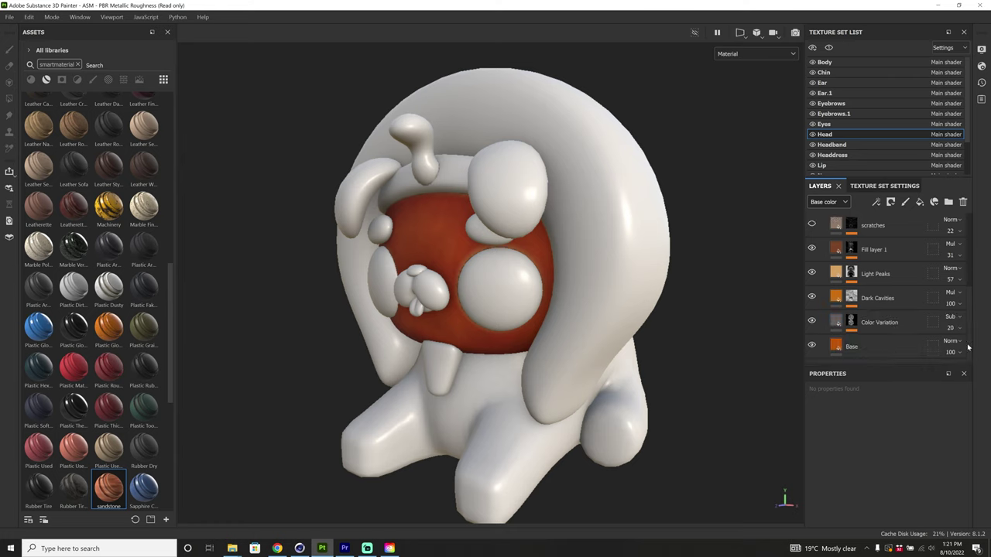
# Select the Color Variation layer's mask, enlarge the properties area, and examine the mask's paint parameters.
pyautogui.click(851, 321)
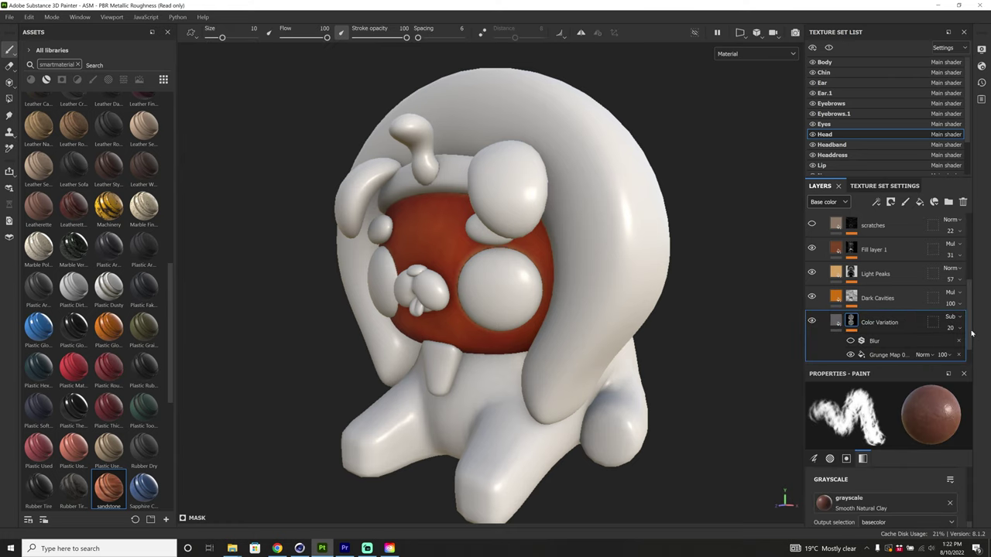
pyautogui.scroll(5, 975, 464)
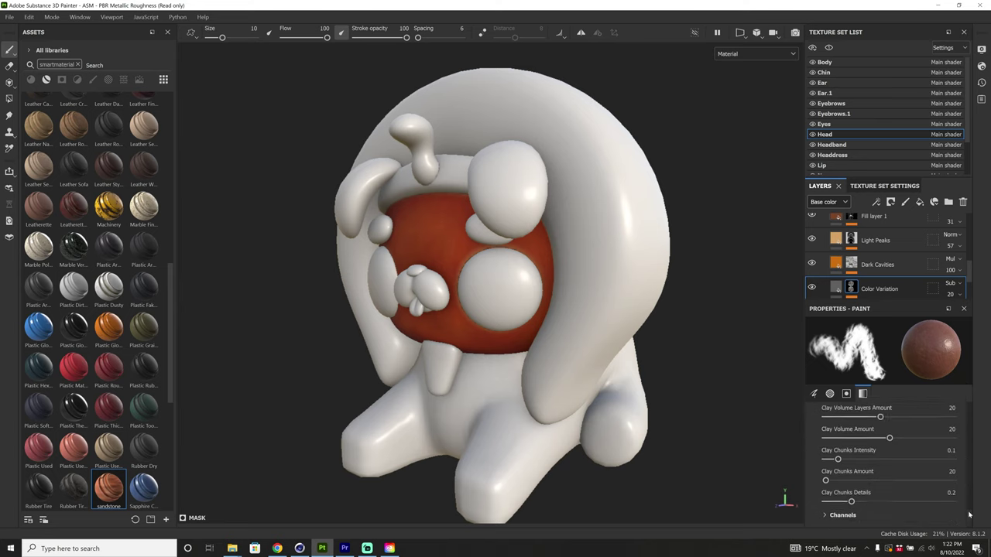
pyautogui.scroll(10, 975, 464)
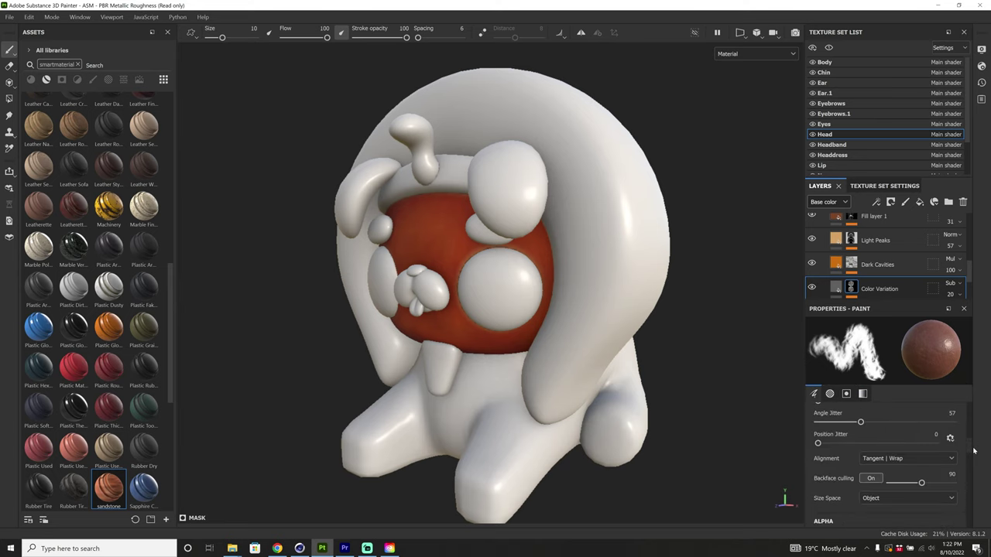
pyautogui.moveTo(971, 413)
pyautogui.mouseDown()
pyautogui.moveTo(969, 521)
pyautogui.moveTo(971, 498)
pyautogui.mouseUp()
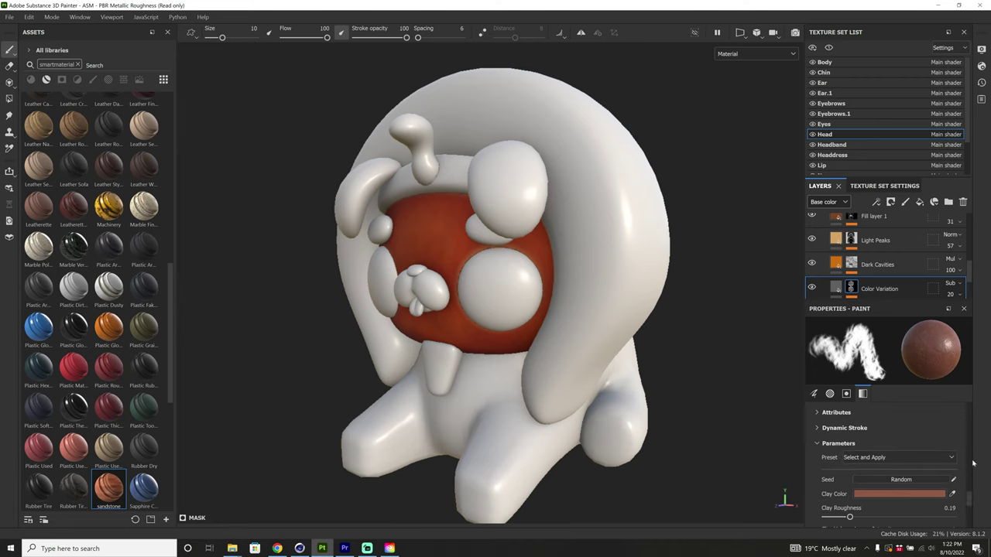
# Select the Dark Cavities mask and examine its Blur filter and the Mask Editor generator's parameters and image inputs.
pyautogui.click(853, 265)
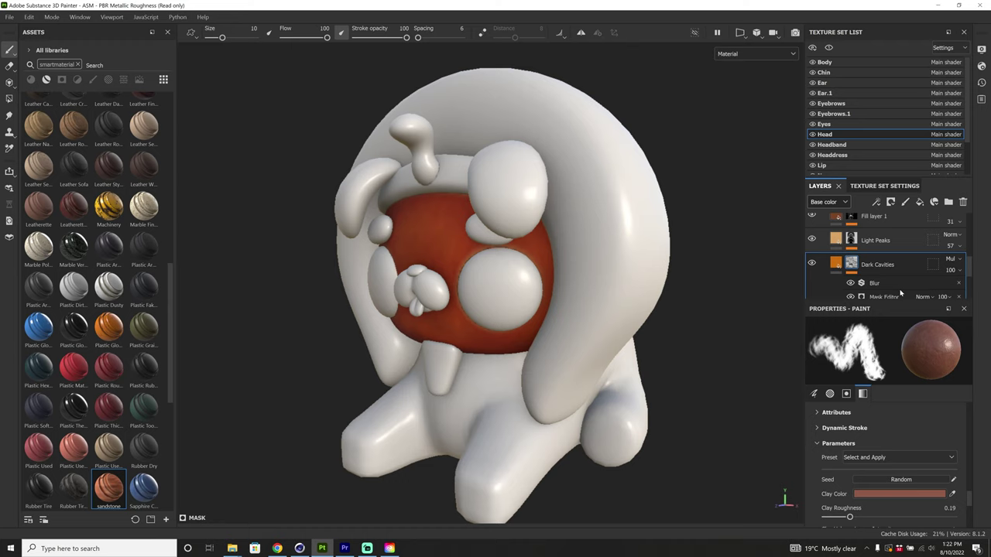
pyautogui.scroll(-1, 969, 266)
pyautogui.click(873, 243)
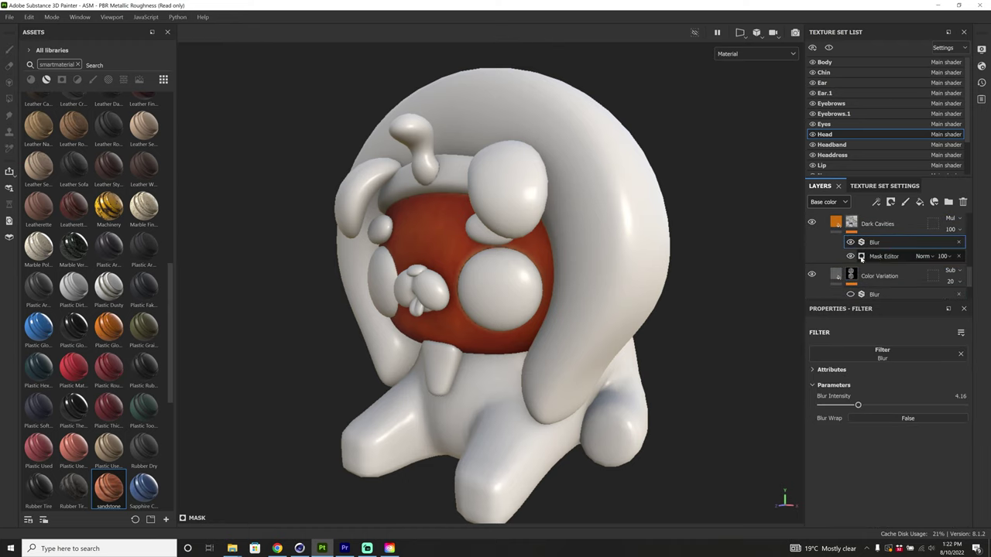
pyautogui.click(862, 258)
pyautogui.scroll(-5, 974, 418)
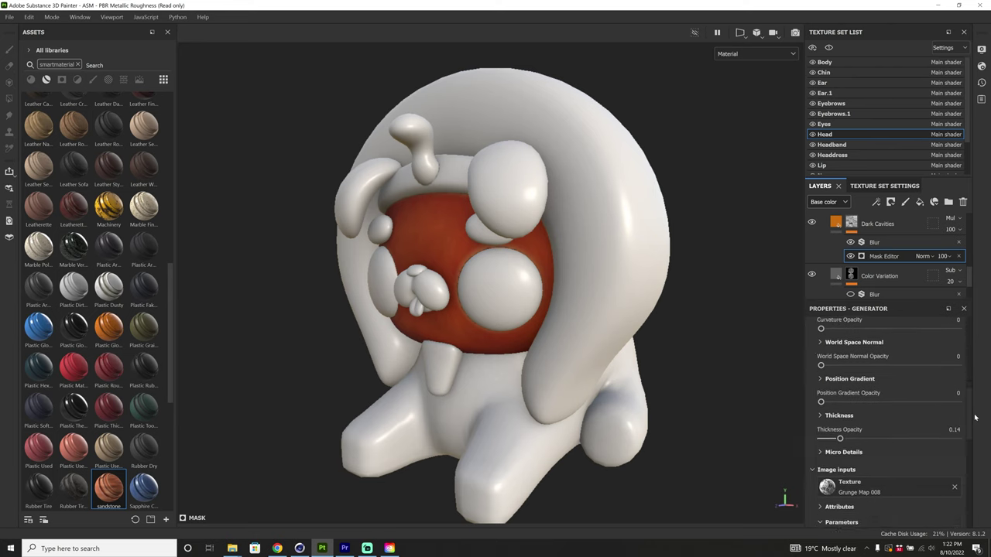
pyautogui.scroll(-3, 975, 418)
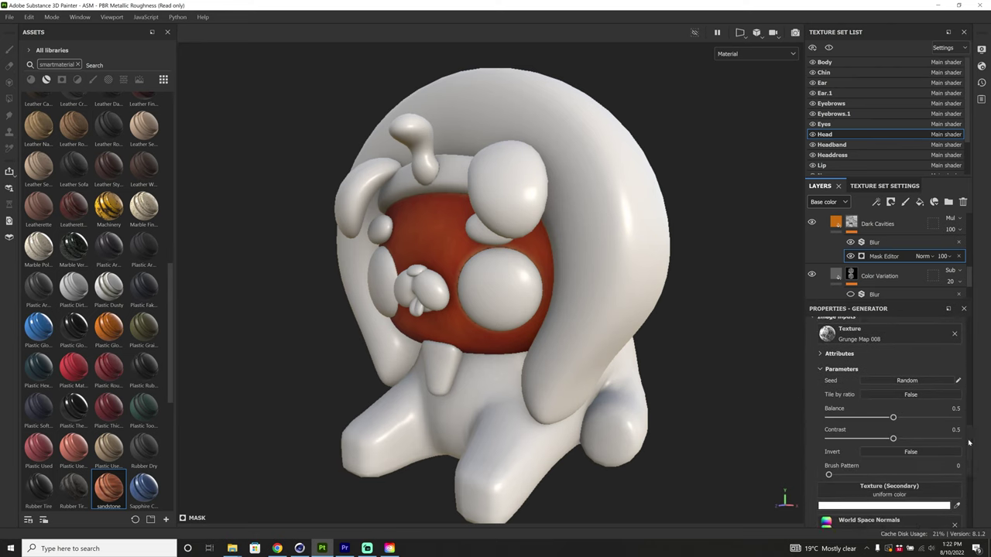
pyautogui.scroll(-4, 968, 442)
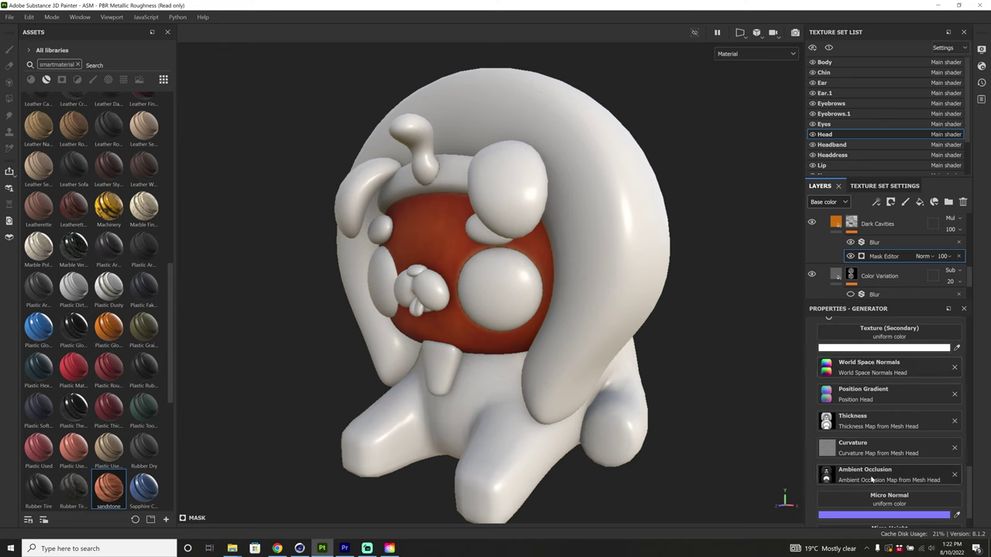
# Toggle the Dark Cavities layer's visibility off and on to compare its effect on the head.
pyautogui.click(811, 223)
pyautogui.click(811, 223)
pyautogui.click(811, 223)
pyautogui.click(812, 223)
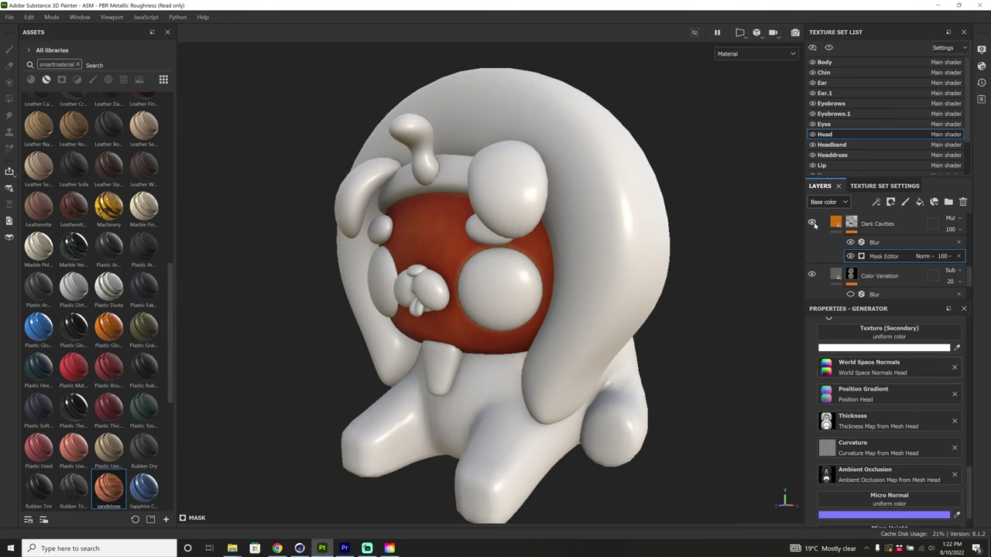
# Set the Blur Intensity of the Dark Cavities mask's Blur filter to 0.64 and enlarge the layer stack area.
pyautogui.click(853, 243)
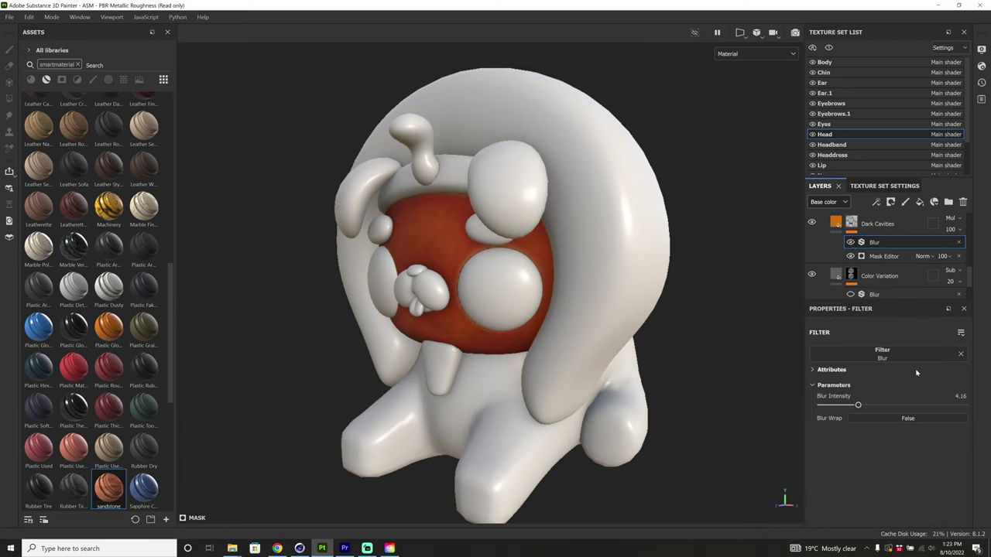
pyautogui.moveTo(858, 405); pyautogui.dragTo(826, 405)
pyautogui.moveTo(918, 303); pyautogui.dragTo(918, 347)
# Show the scratches layer and set its Metal Edge Wear generator's Wear Level to 0.67 and Wear Contrast to 0.13.
pyautogui.scroll(5, 946, 266)
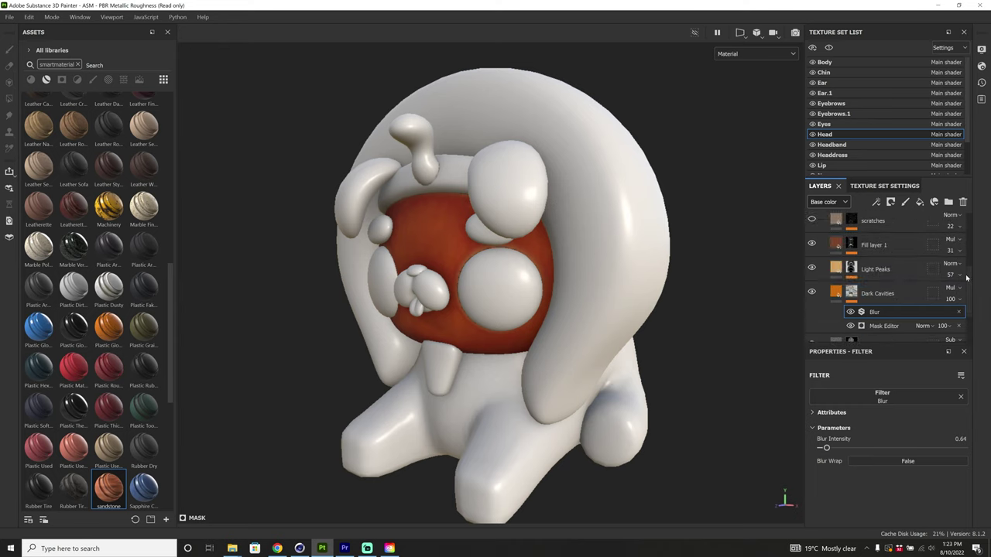
pyautogui.click(852, 310)
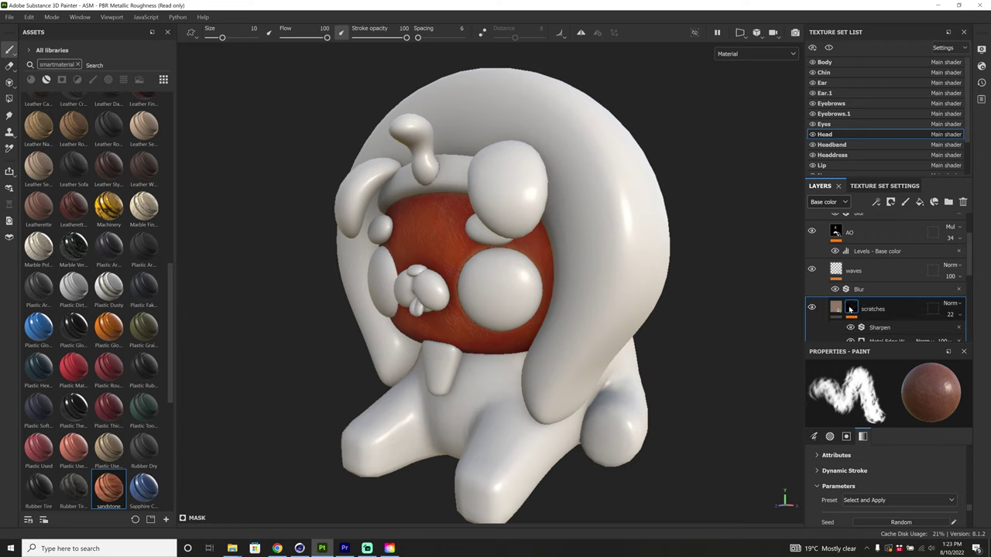
pyautogui.click(881, 339)
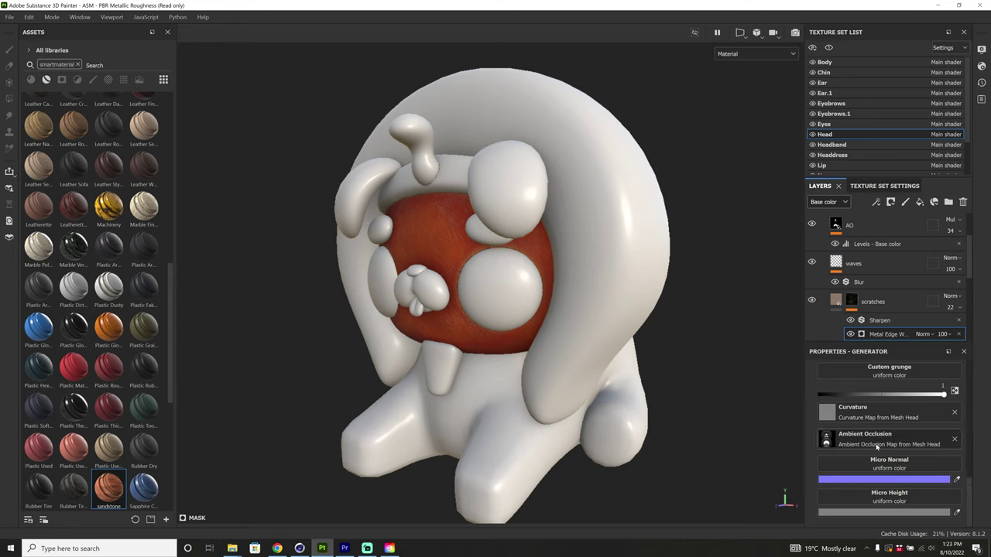
pyautogui.scroll(2, 968, 488)
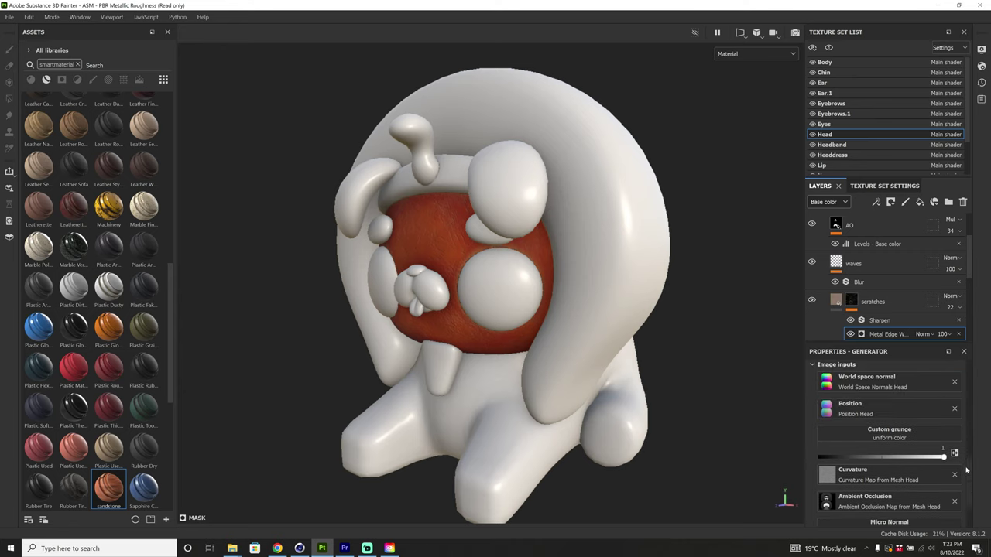
pyautogui.scroll(2, 968, 482)
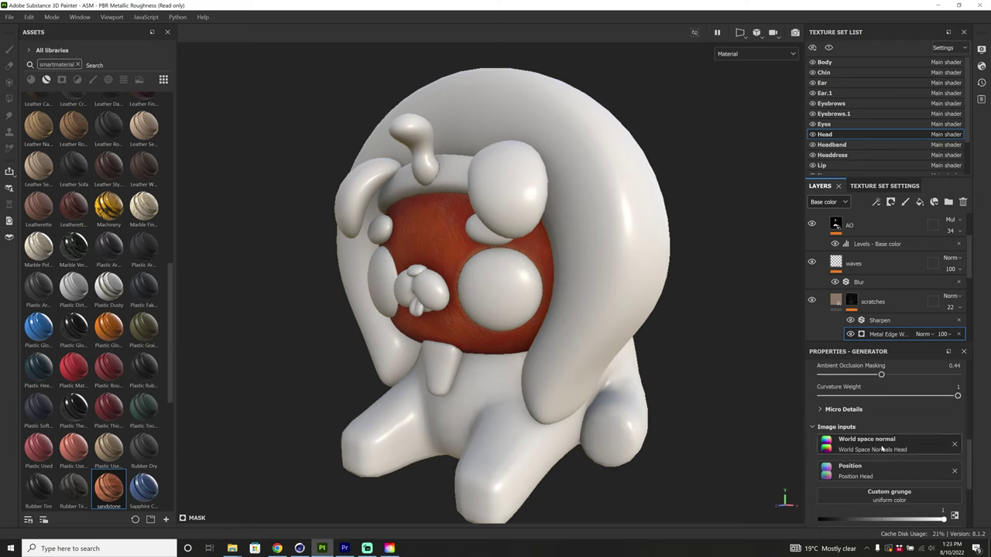
pyautogui.scroll(4, 960, 449)
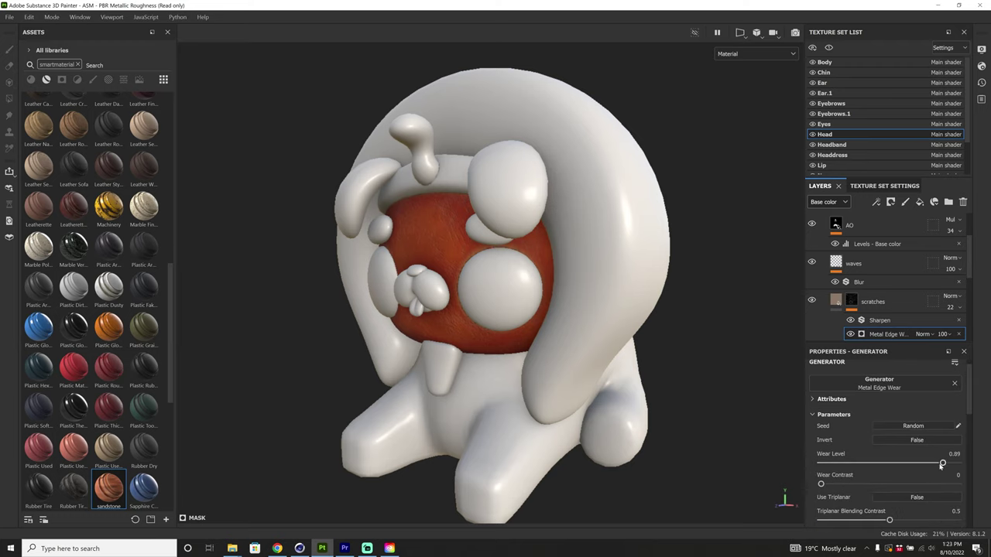
pyautogui.moveTo(940, 463); pyautogui.dragTo(911, 463)
pyautogui.moveTo(821, 484)
pyautogui.mouseDown()
pyautogui.moveTo(909, 484)
pyautogui.moveTo(839, 484)
pyautogui.mouseUp()
# Search the generators for 'met' and assign Metal Edge Wear to the scratches mask's generator.
pyautogui.scroll(1, 867, 449)
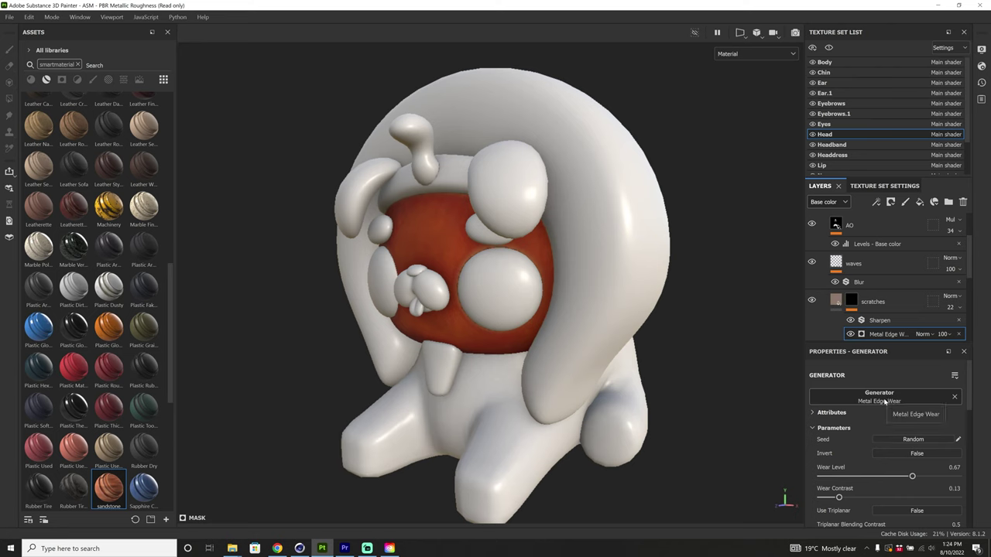
pyautogui.click(916, 403)
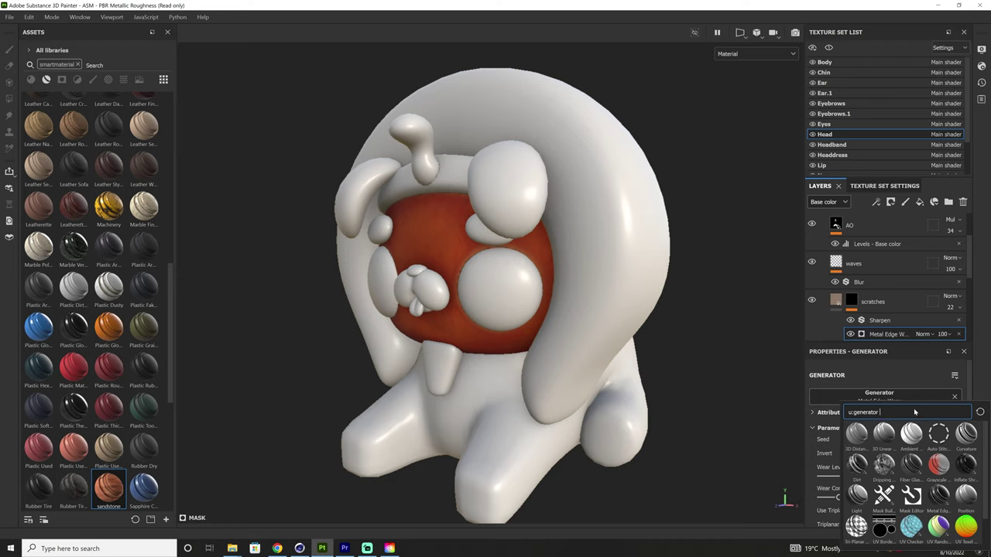
pyautogui.write('met')
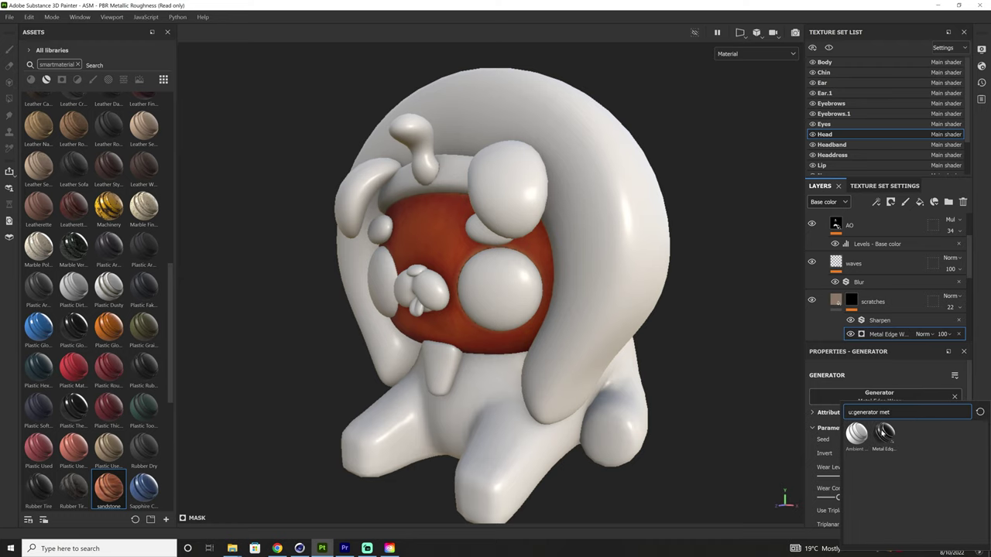
pyautogui.click(887, 440)
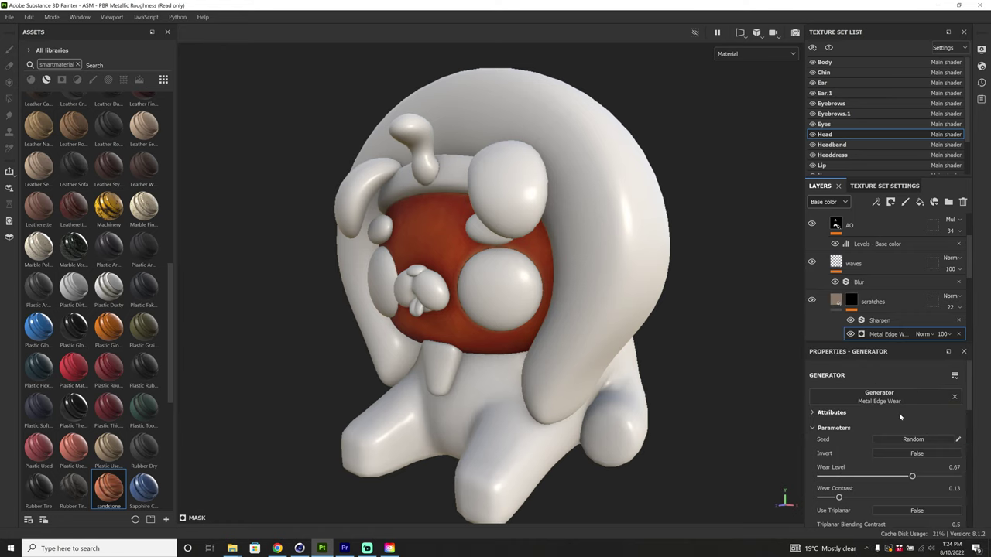
# Set the Metal Edge Wear generator's Grunge Amount to 0.46 and Grunge Scale to 10, and review its remaining parameters.
pyautogui.scroll(-5, 886, 433)
pyautogui.moveTo(837, 419); pyautogui.dragTo(884, 396)
pyautogui.moveTo(836, 419); pyautogui.dragTo(902, 418)
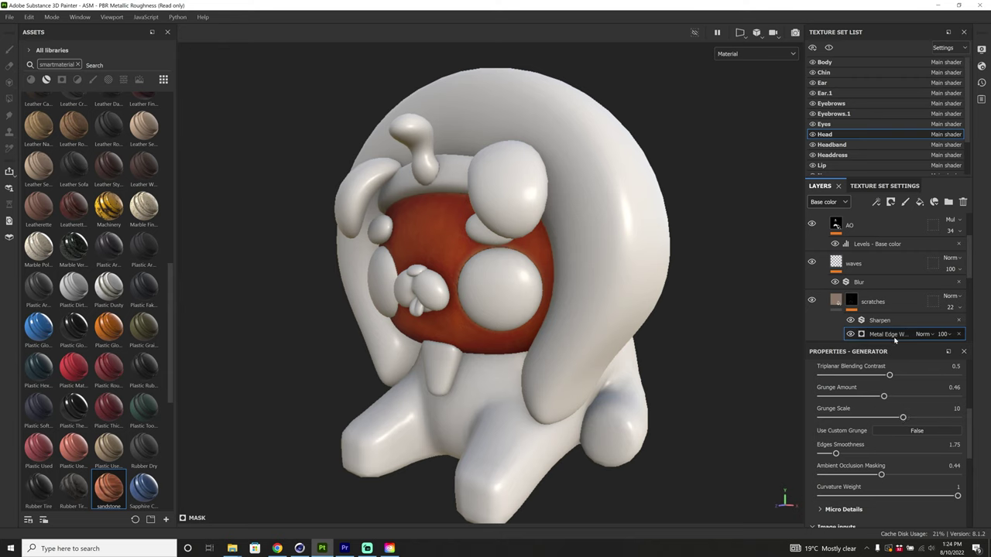
pyautogui.moveTo(969, 418); pyautogui.dragTo(969, 439)
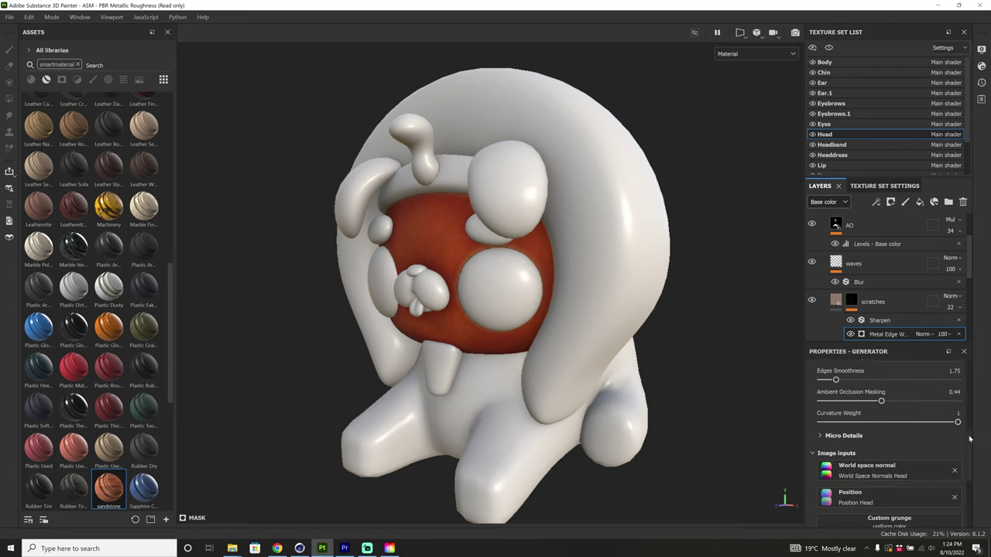
pyautogui.scroll(5, 969, 439)
# Select the fill of Fill layer 1 in the sandstone group and view its fill properties.
pyautogui.scroll(-2, 968, 288)
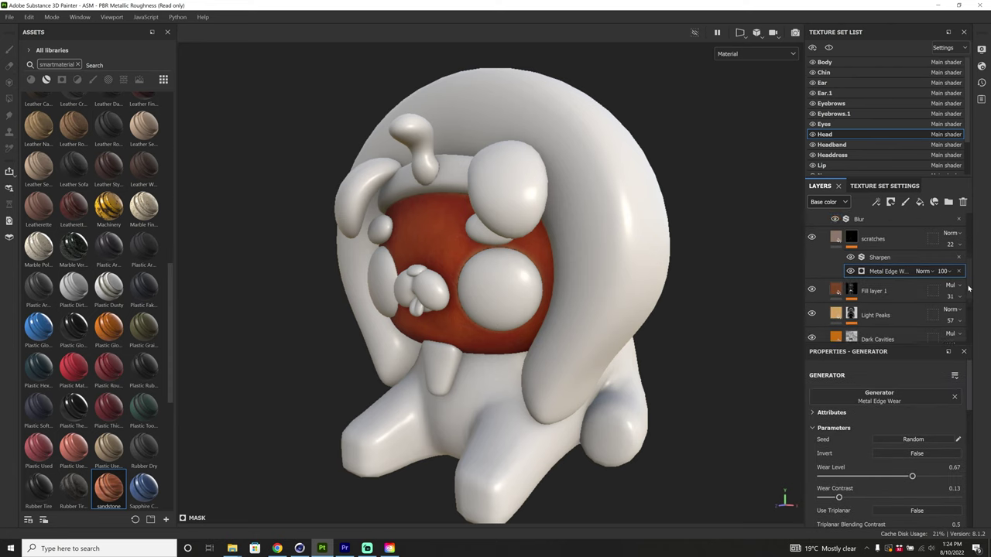
pyautogui.scroll(-2, 968, 288)
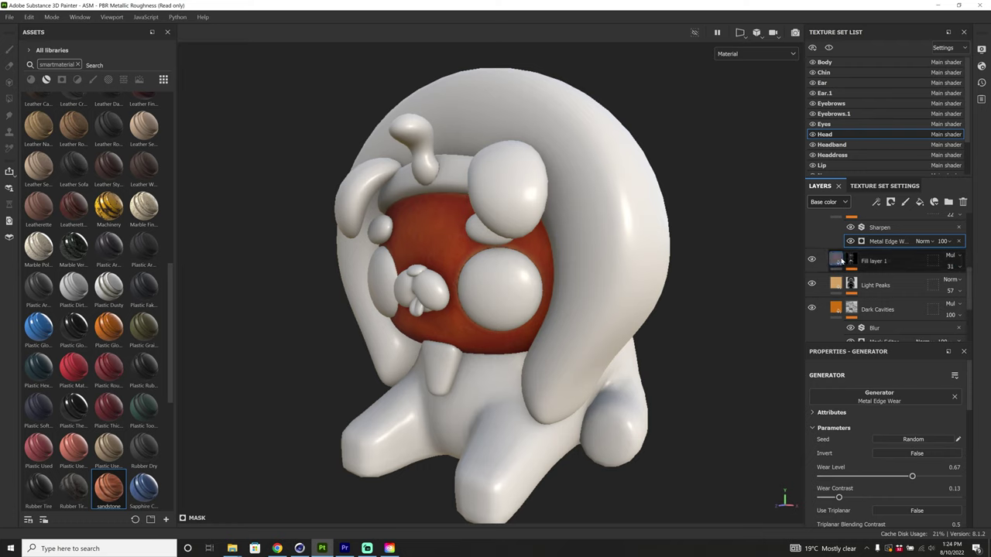
pyautogui.click(840, 262)
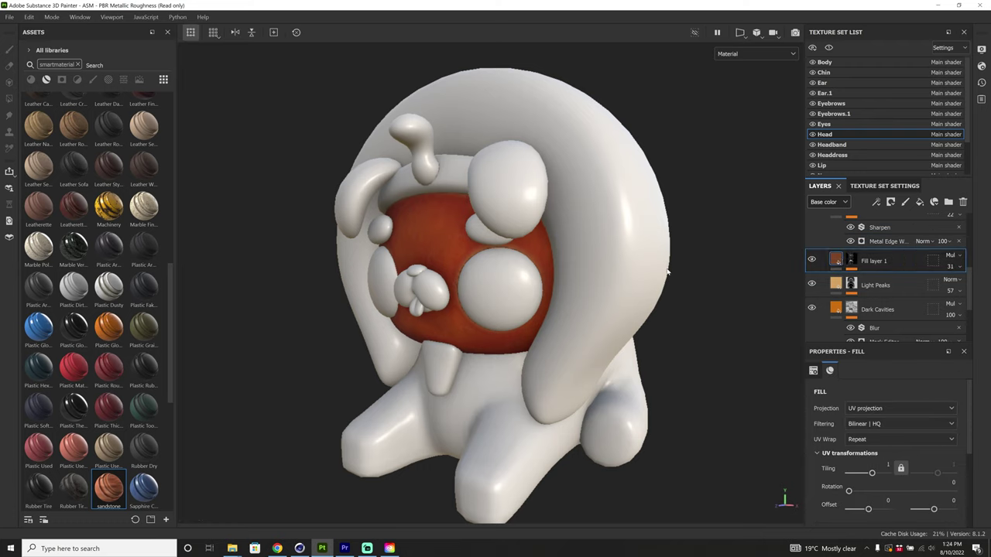
pyautogui.moveTo(73, 367)
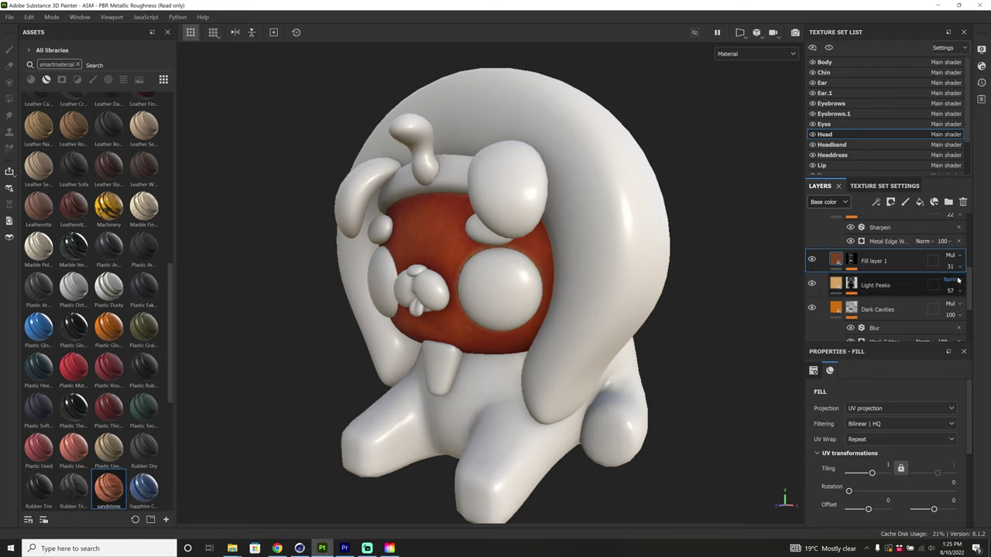
# Select the Base layer's fill and change its base color to a lighter sandy tone.
pyautogui.scroll(-3, 958, 280)
pyautogui.click(836, 324)
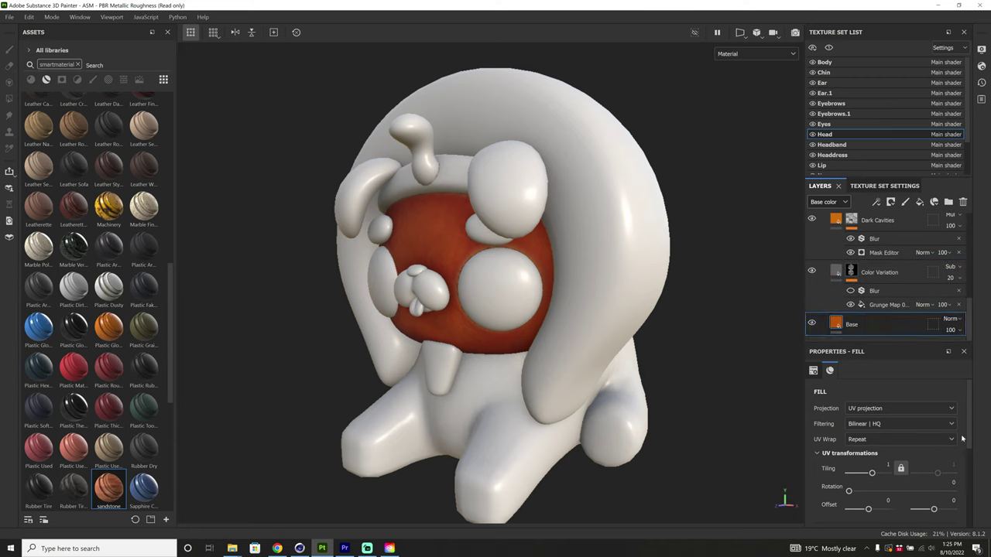
pyautogui.scroll(-4, 898, 464)
pyautogui.click(880, 465)
pyautogui.moveTo(825, 445); pyautogui.dragTo(803, 365)
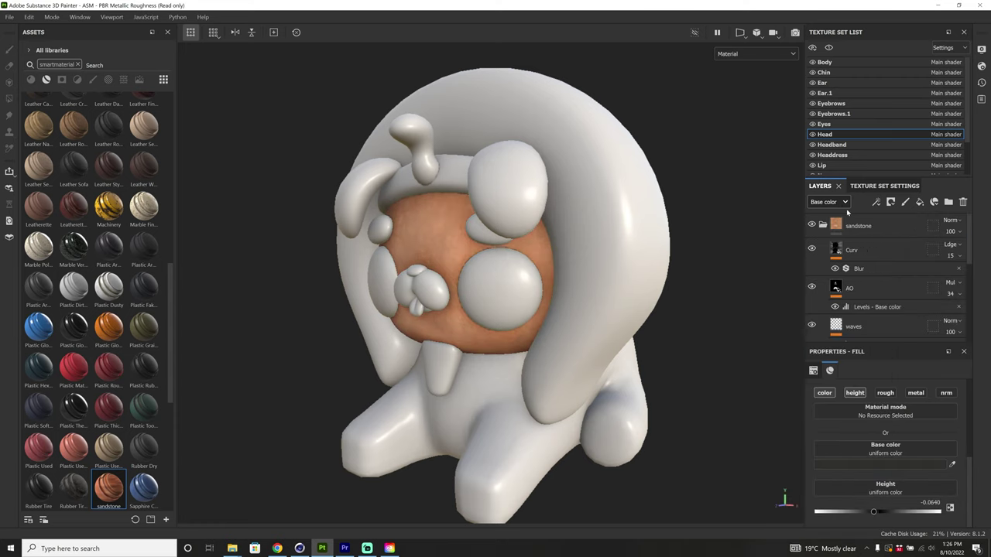
# Switch the layer stack to the Height channel and find the scratches layer.
pyautogui.click(844, 202)
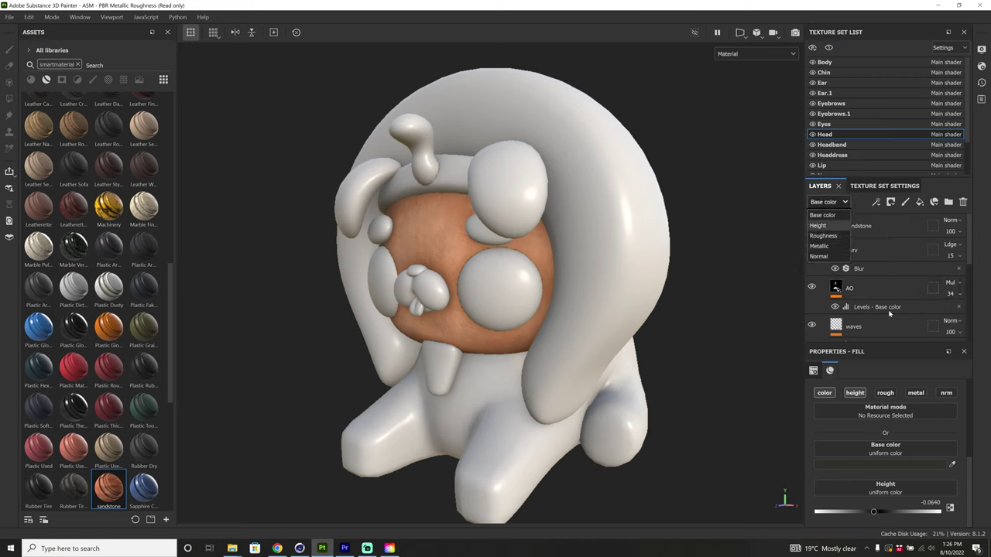
pyautogui.click(820, 226)
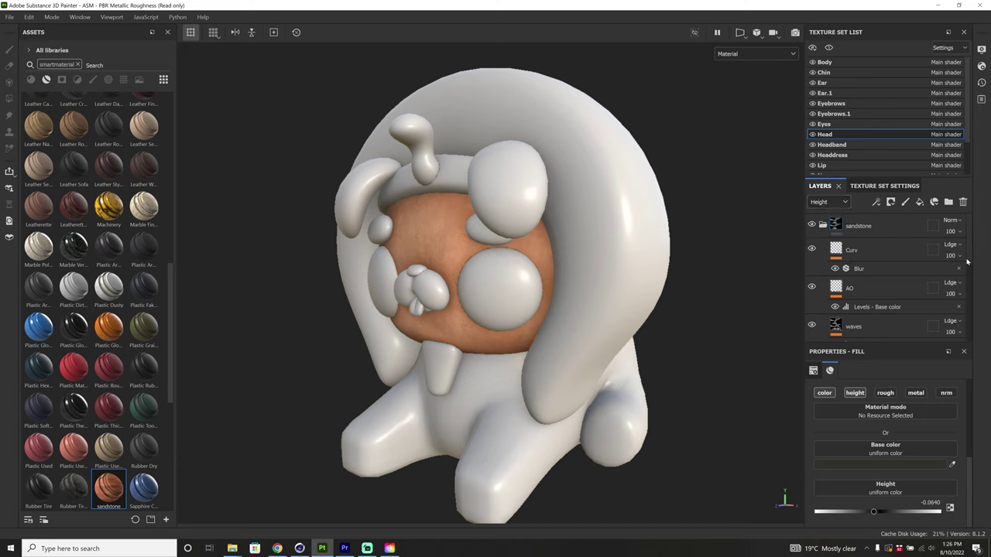
pyautogui.scroll(-3, 945, 302)
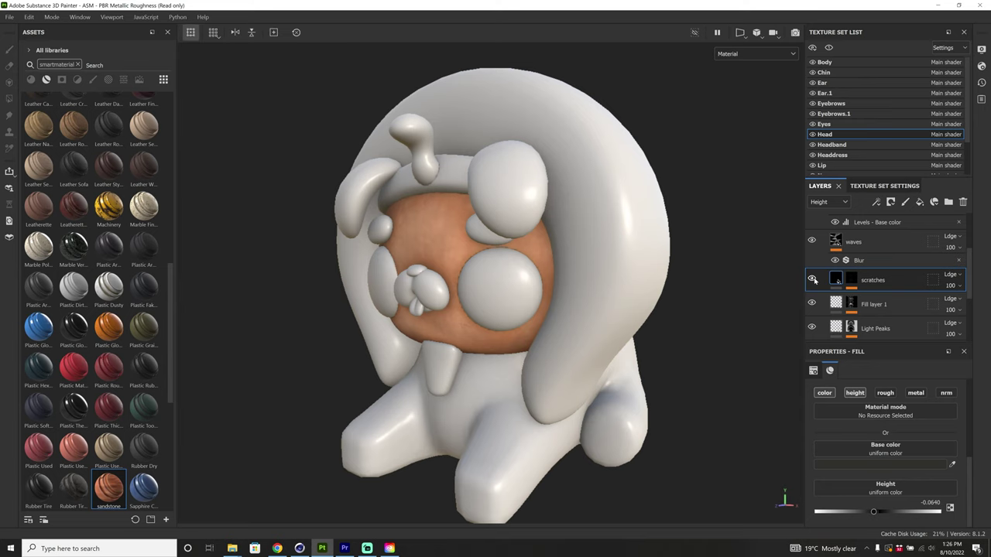
# Check the scratches layer's height opacity and blend mode options, and expand its mask effects.
pyautogui.click(958, 287)
pyautogui.moveTo(985, 304)
pyautogui.mouseDown()
pyautogui.moveTo(943, 305)
pyautogui.moveTo(973, 305)
pyautogui.mouseUp()
pyautogui.click(952, 274)
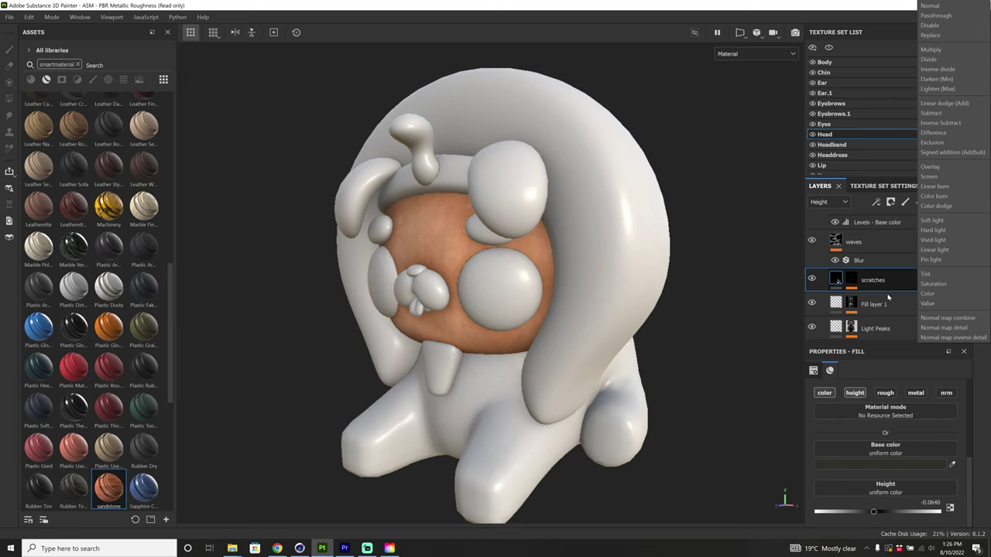
pyautogui.click(888, 301)
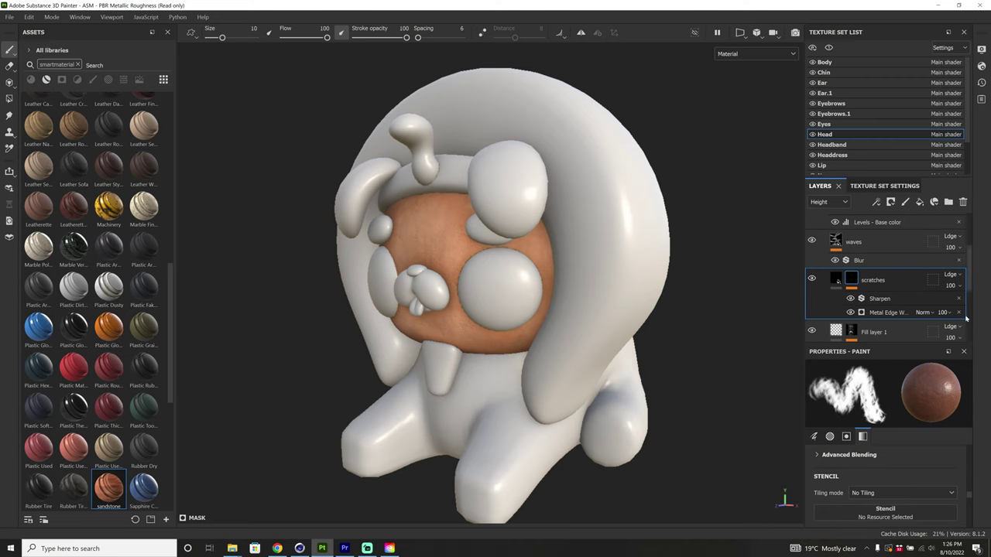
pyautogui.scroll(-1, 968, 504)
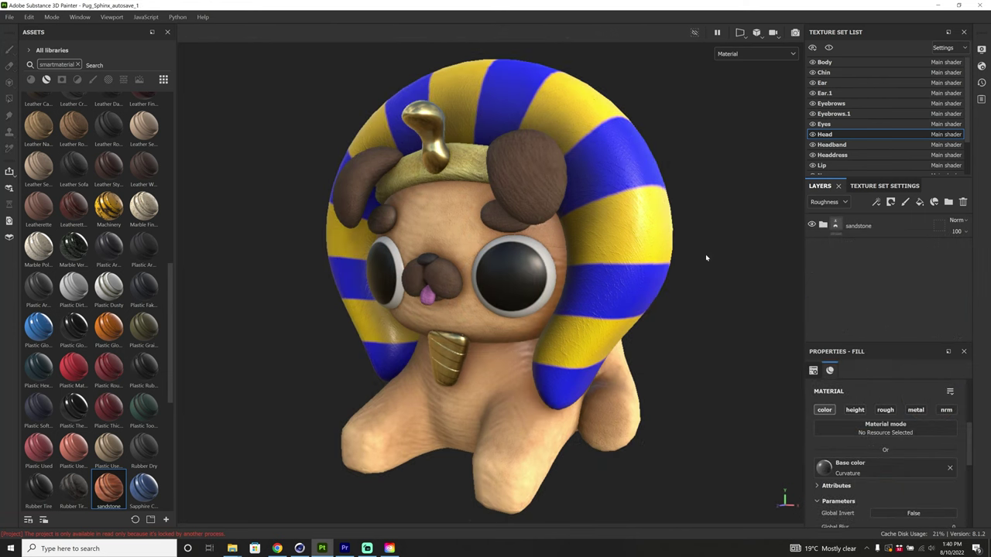
# Replace the Body's sandstone group with a pasted copy of the Head's sandstone group.
pyautogui.click(823, 225)
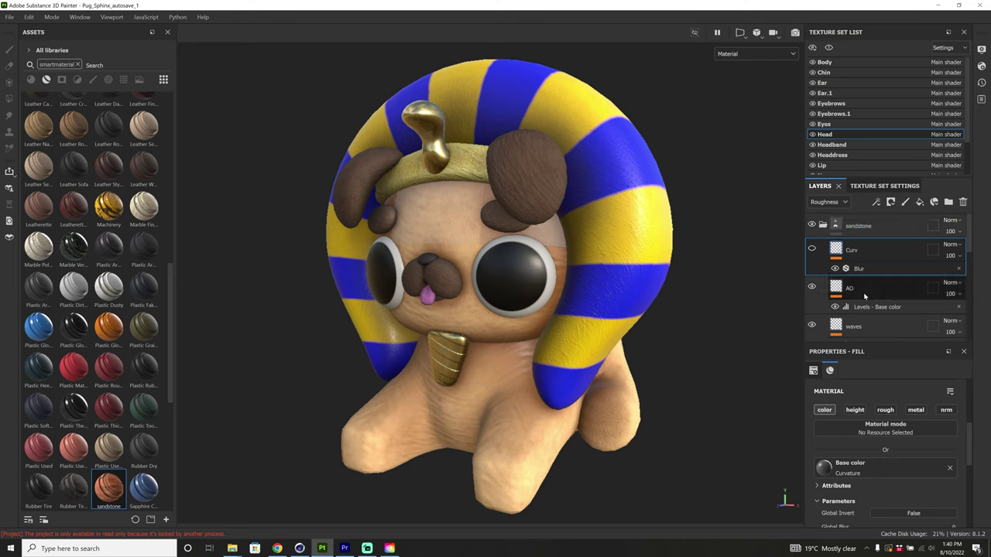
pyautogui.click(823, 225)
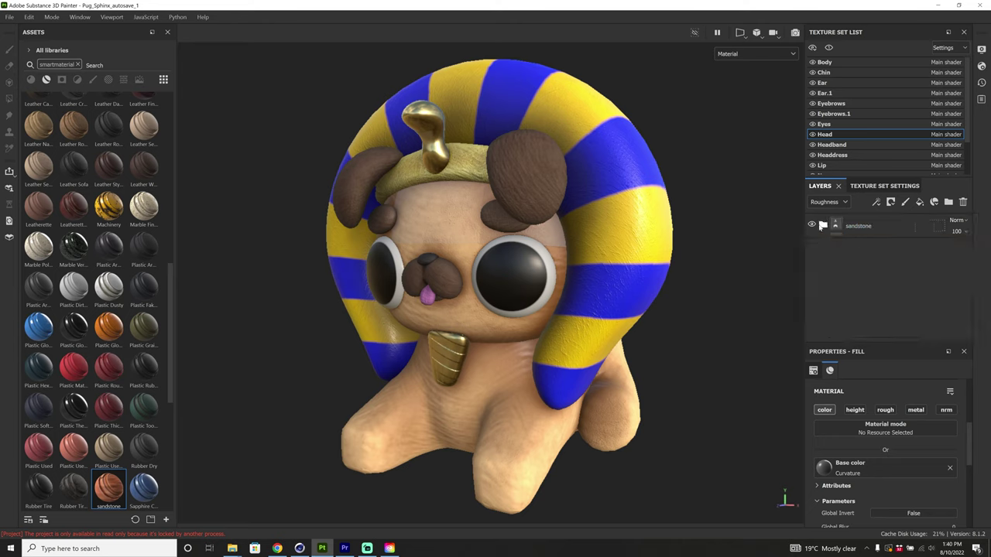
pyautogui.rightClick(891, 231)
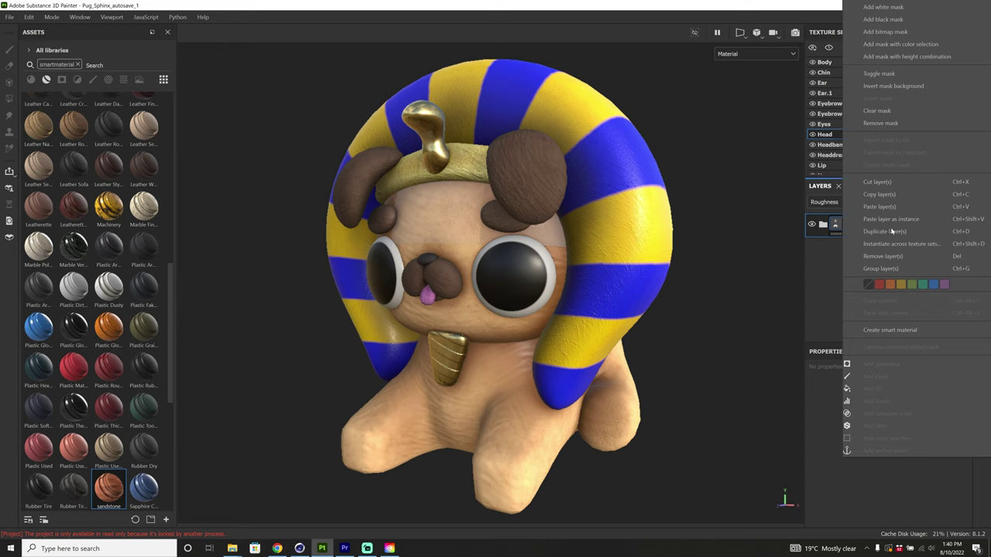
pyautogui.click(878, 194)
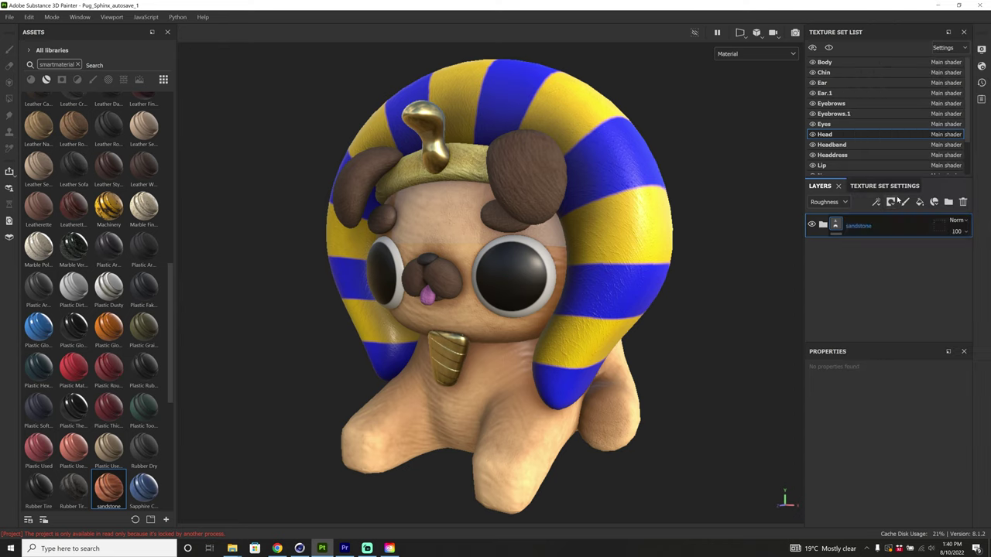
pyautogui.click(838, 63)
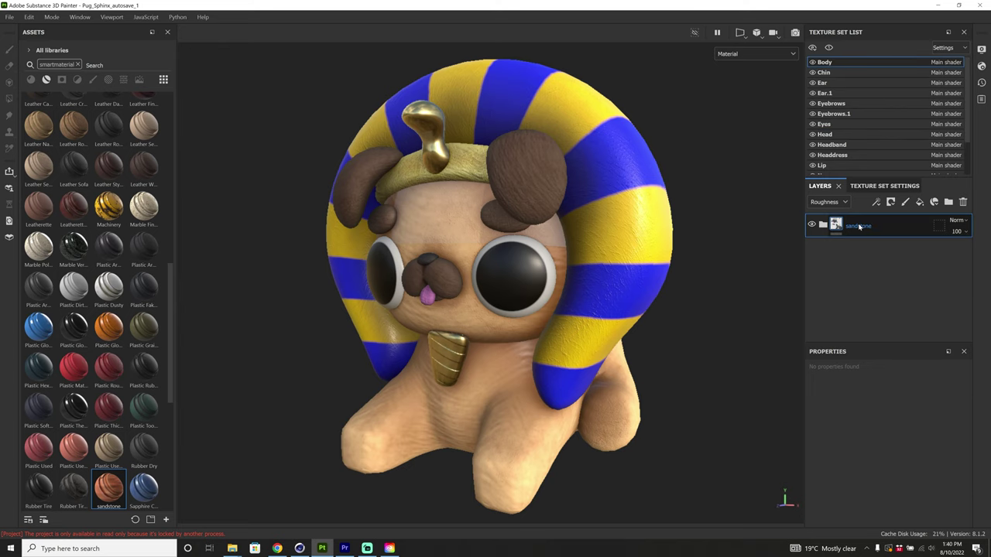
pyautogui.press('Delete')
pyautogui.rightClick(855, 227)
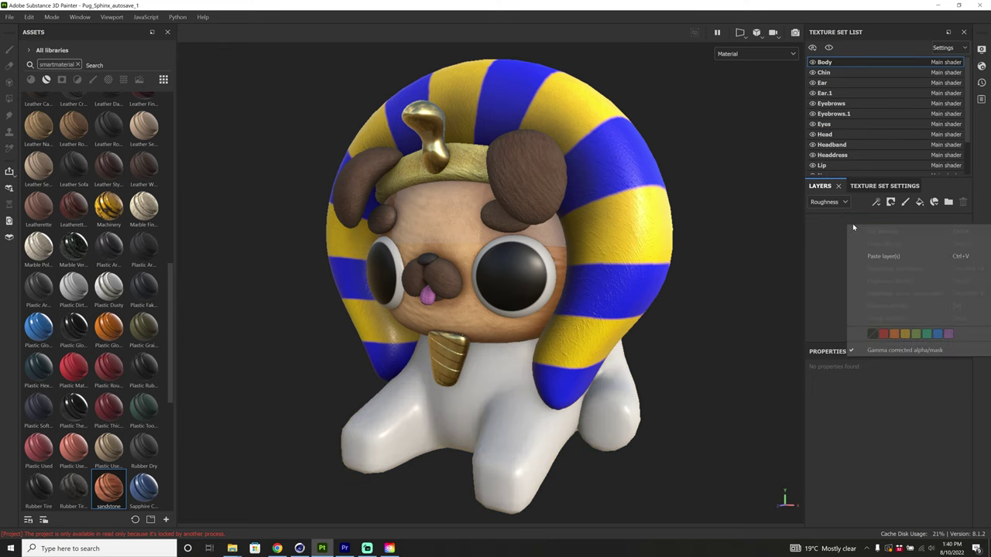
pyautogui.click(883, 255)
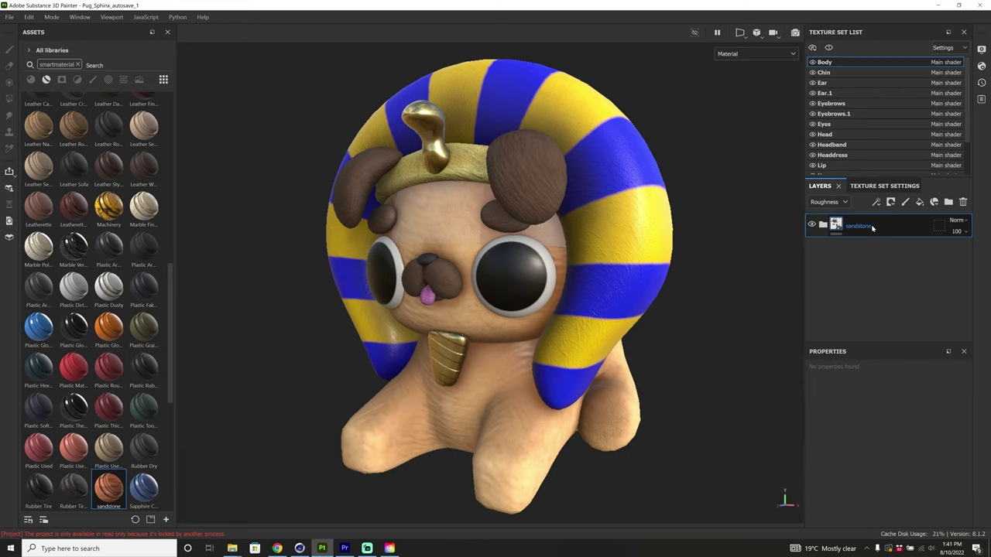
# Delete the Body's sandstone group and paste the Head's sandstone group there as an instance.
pyautogui.press('Delete')
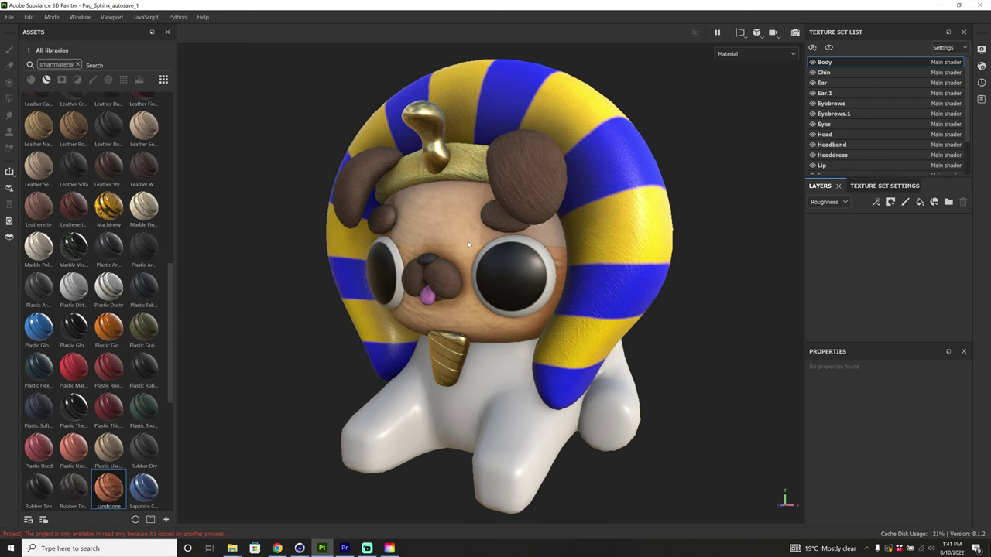
pyautogui.keyDown('alt'); pyautogui.moveTo(467, 245); pyautogui.dragTo(445, 256); pyautogui.keyUp('alt')
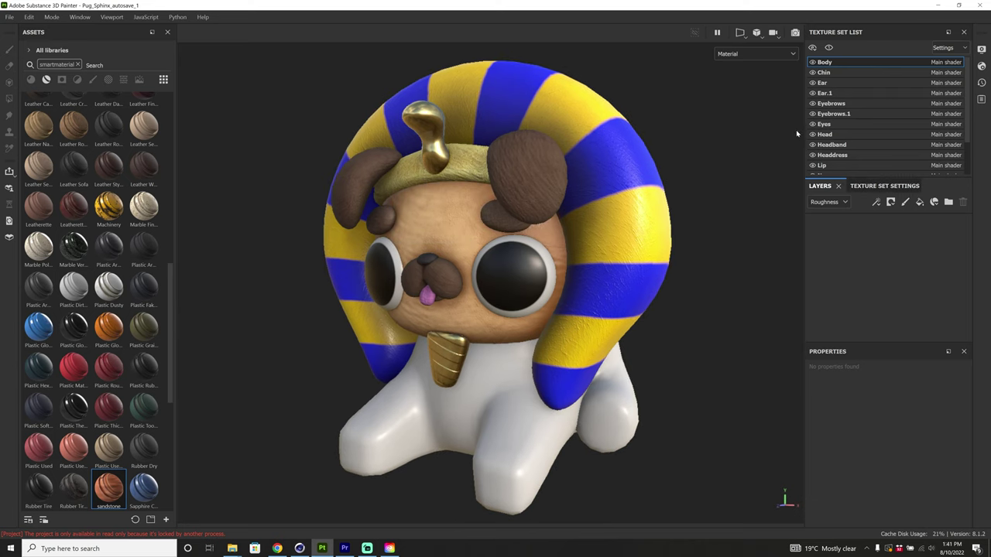
pyautogui.click(837, 136)
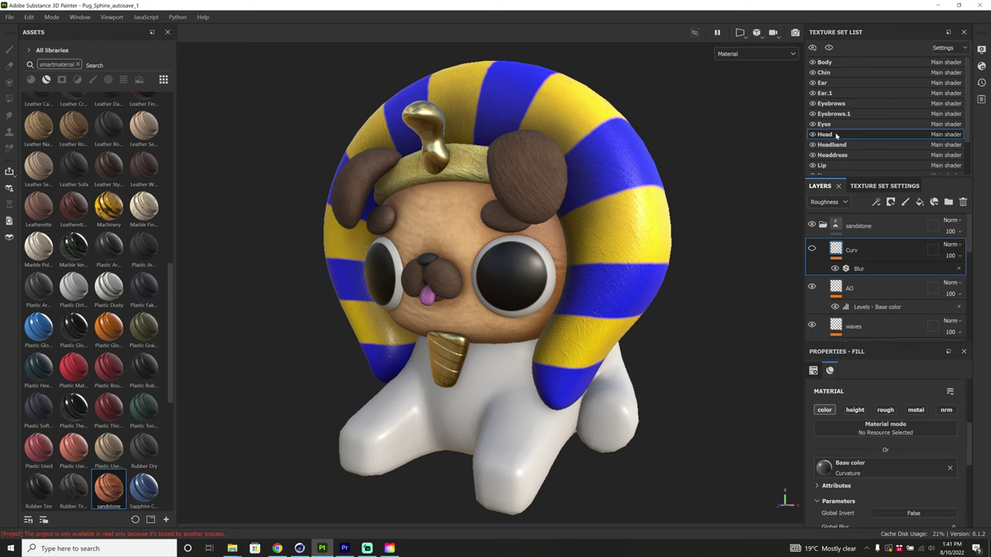
pyautogui.rightClick(841, 224)
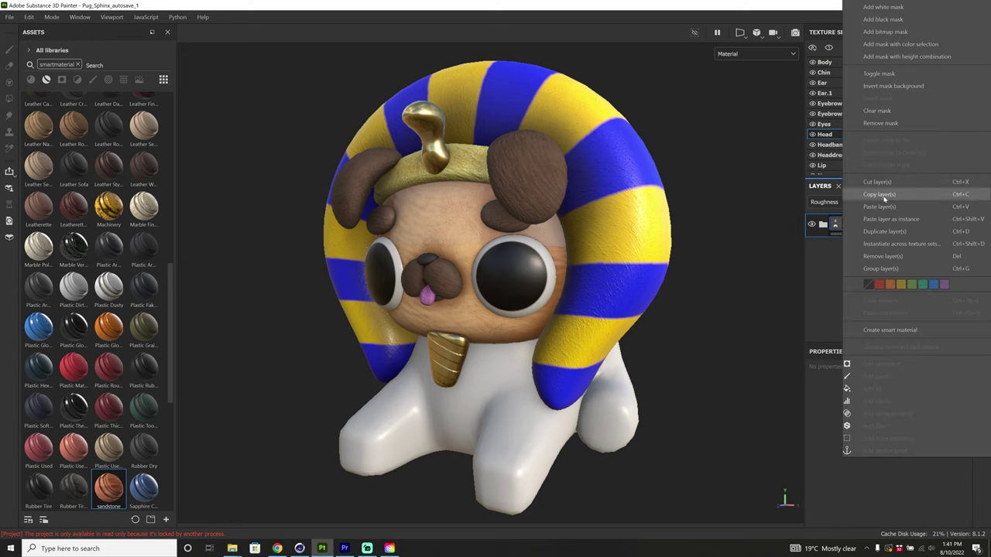
pyautogui.click(883, 194)
pyautogui.click(823, 63)
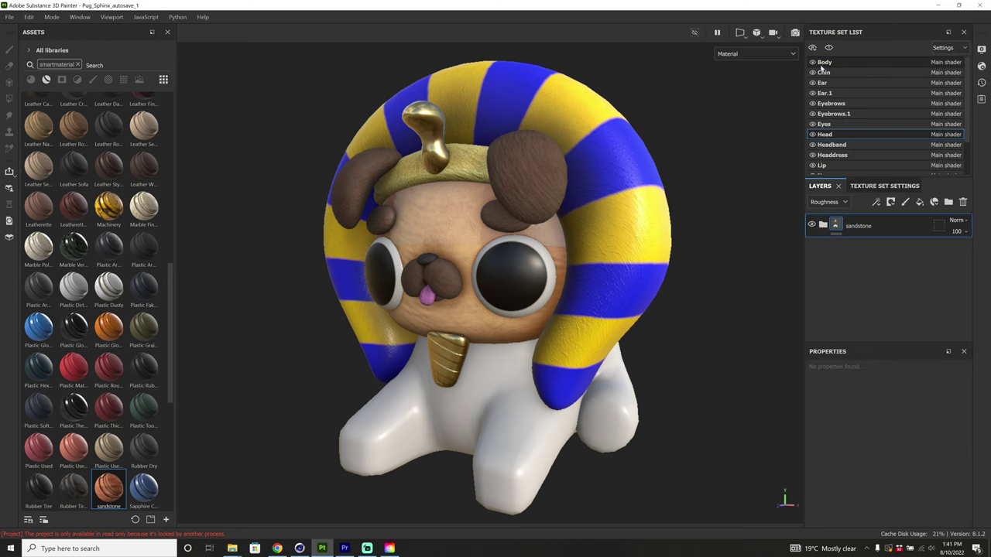
pyautogui.rightClick(836, 244)
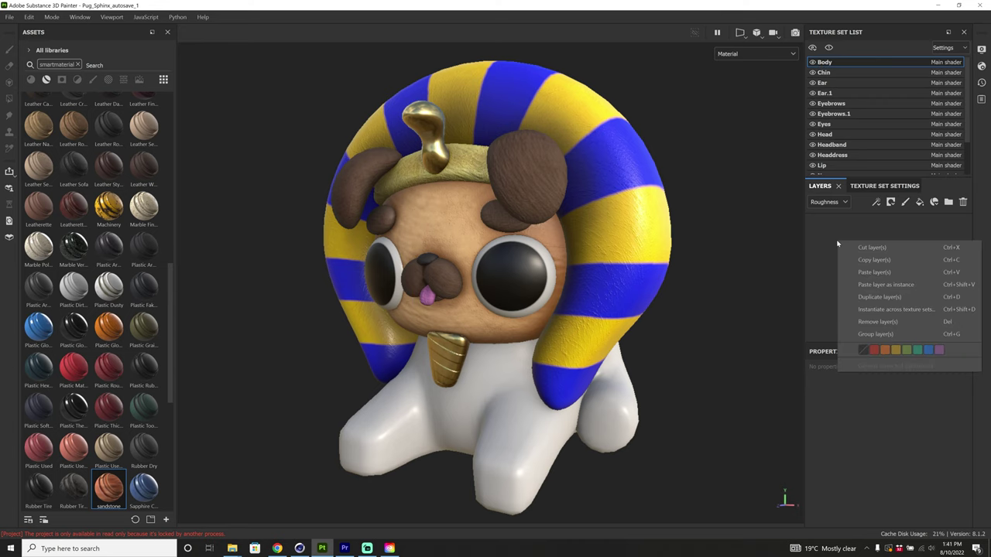
pyautogui.click(885, 285)
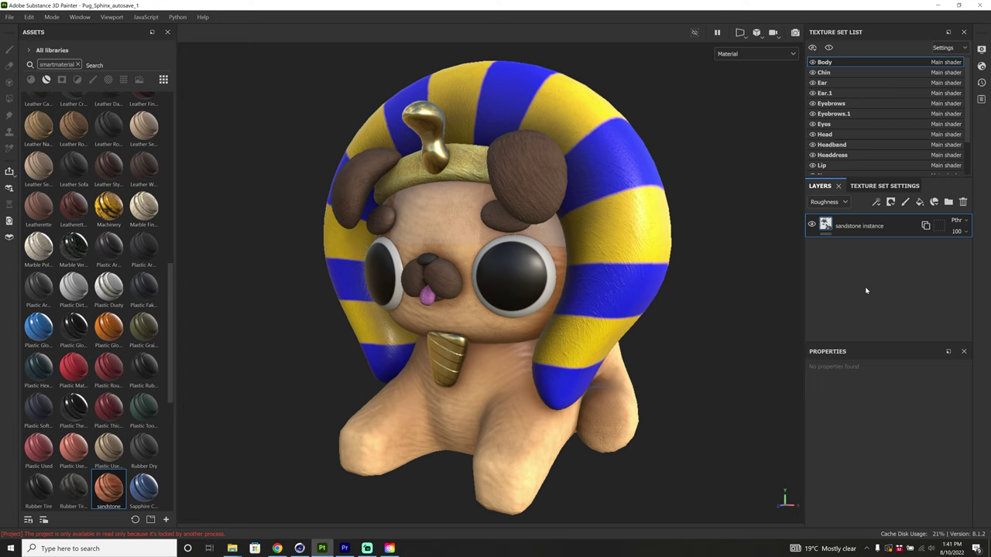
# Toggle the visibility of the Curv layer in the Head's sandstone group to check its effect on the Body instance.
pyautogui.click(838, 136)
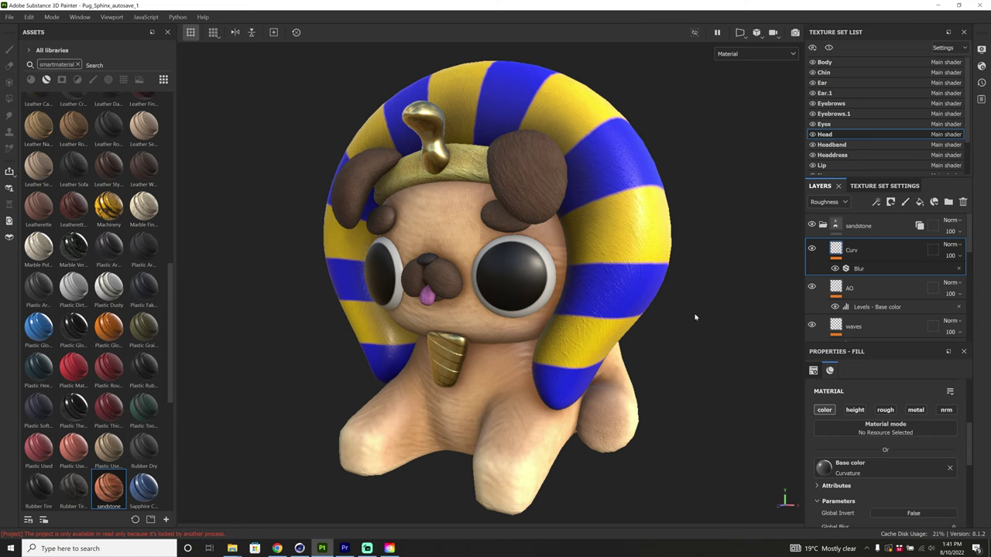
pyautogui.click(812, 248)
pyautogui.click(812, 249)
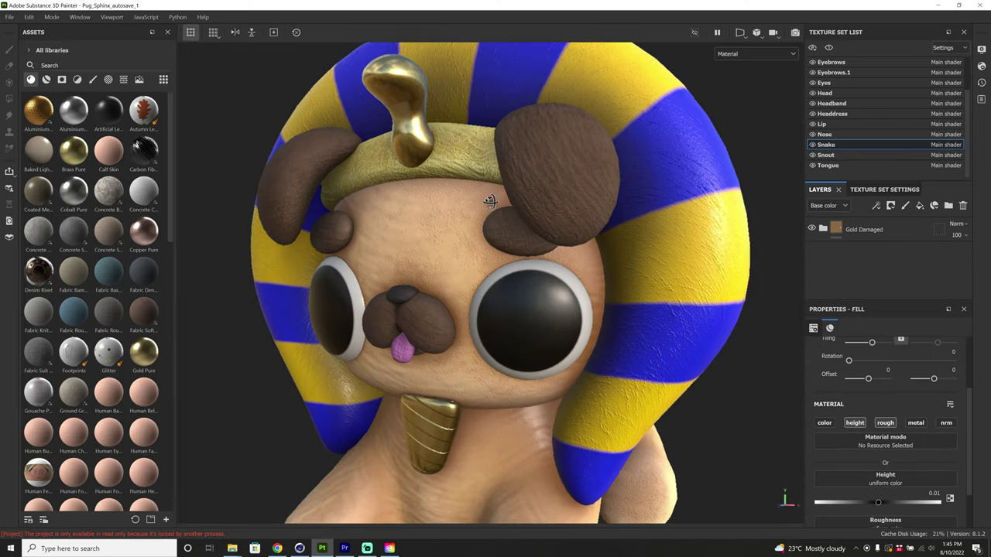
# Add a paint layer inside the Snake's Gold Damaged group and name it Eyes.
pyautogui.keyDown('alt'); pyautogui.moveTo(490, 200); pyautogui.dragTo(449, 296); pyautogui.keyUp('alt')
pyautogui.keyDown('alt'); pyautogui.moveTo(449, 296); pyautogui.dragTo(480, 279, button='middle'); pyautogui.keyUp('alt')
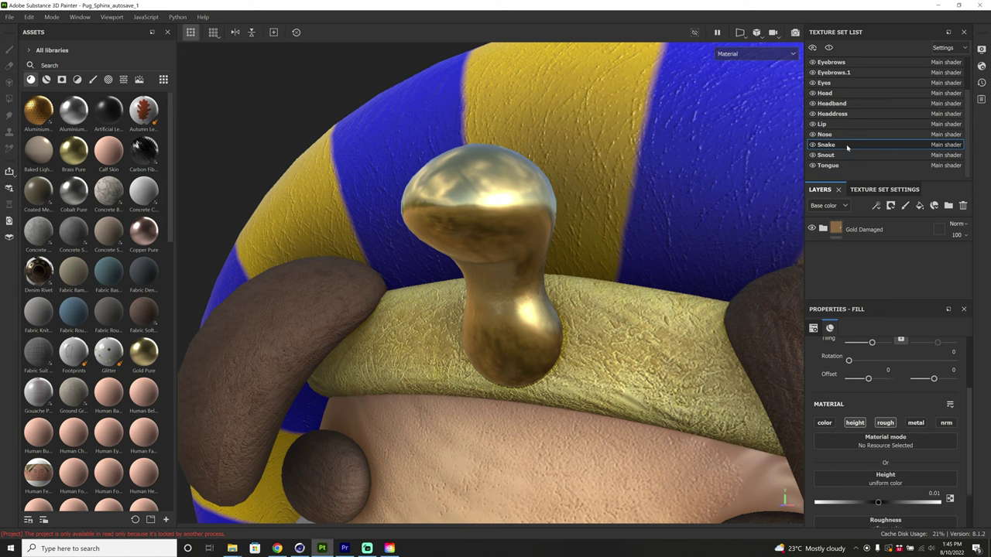
pyautogui.click(905, 206)
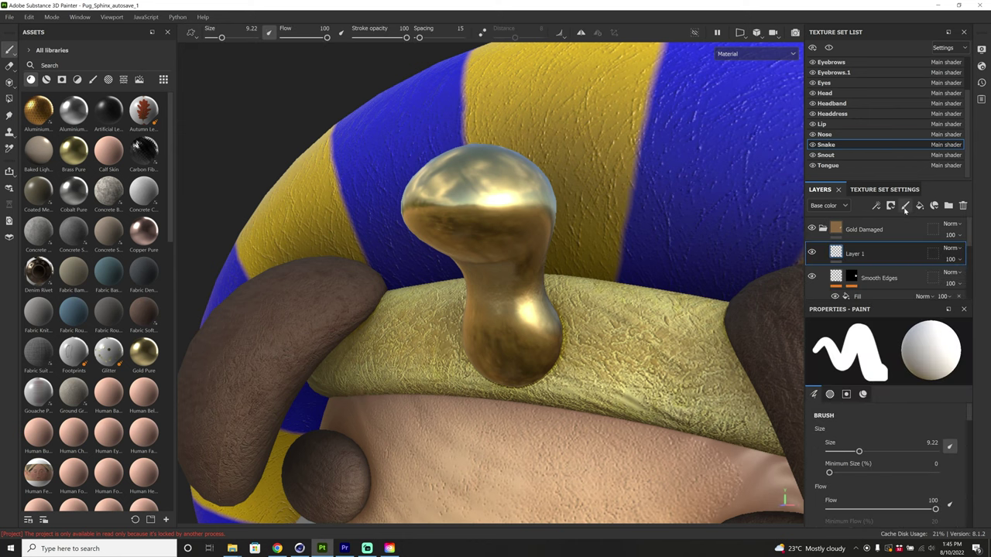
pyautogui.doubleClick(861, 255)
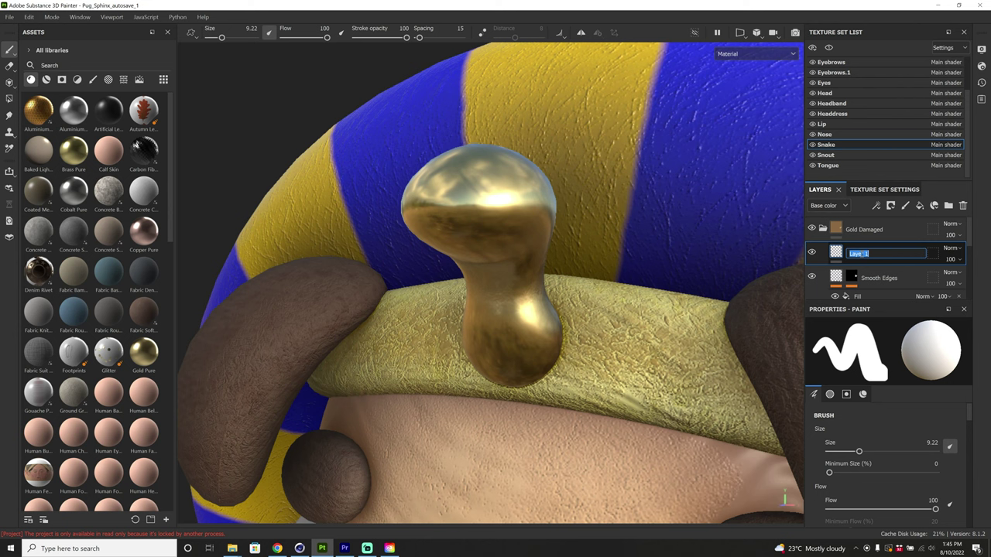
pyautogui.write('Eyes')
pyautogui.press('Return')
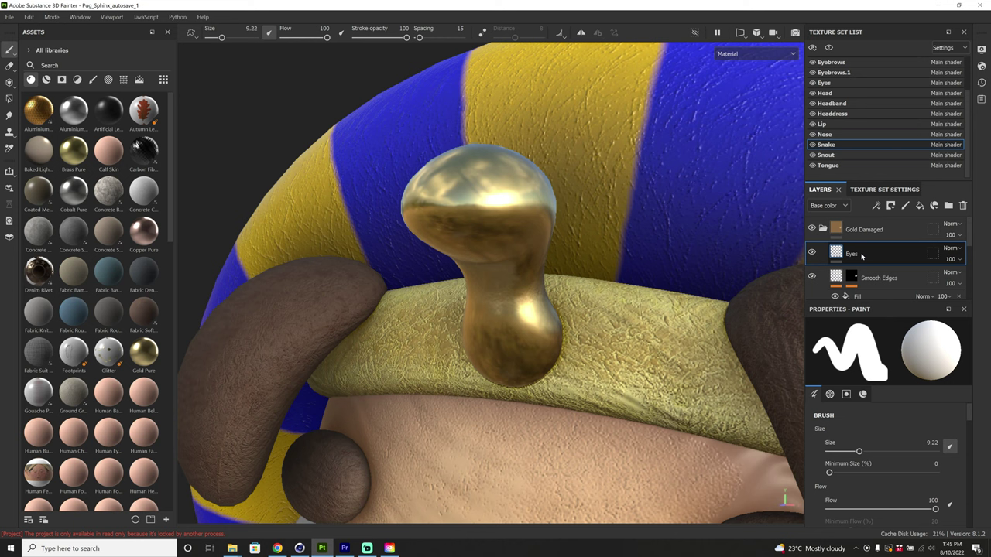
# Choose the Basic Hard brush and set its size to 6.14 and its hardness to 0.51.
pyautogui.click(92, 79)
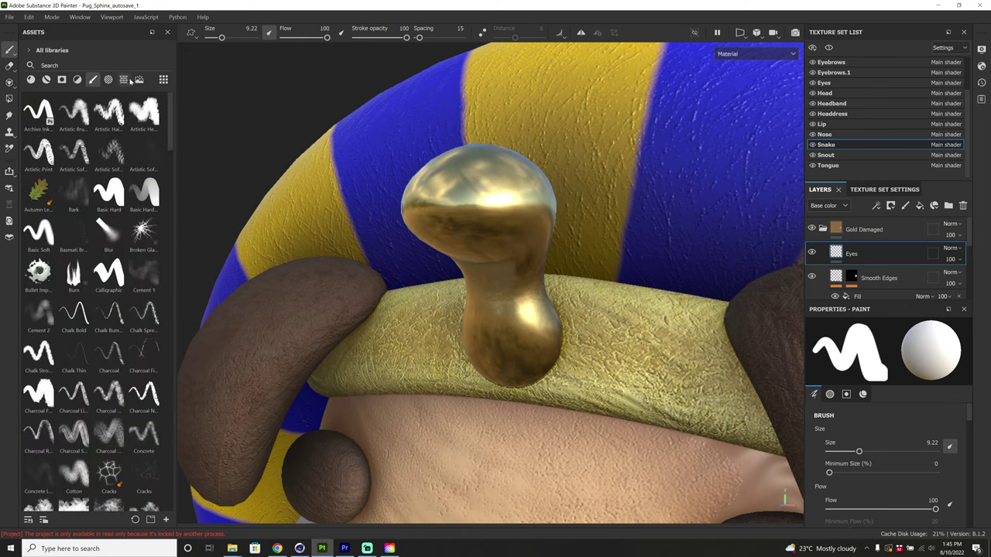
pyautogui.click(114, 180)
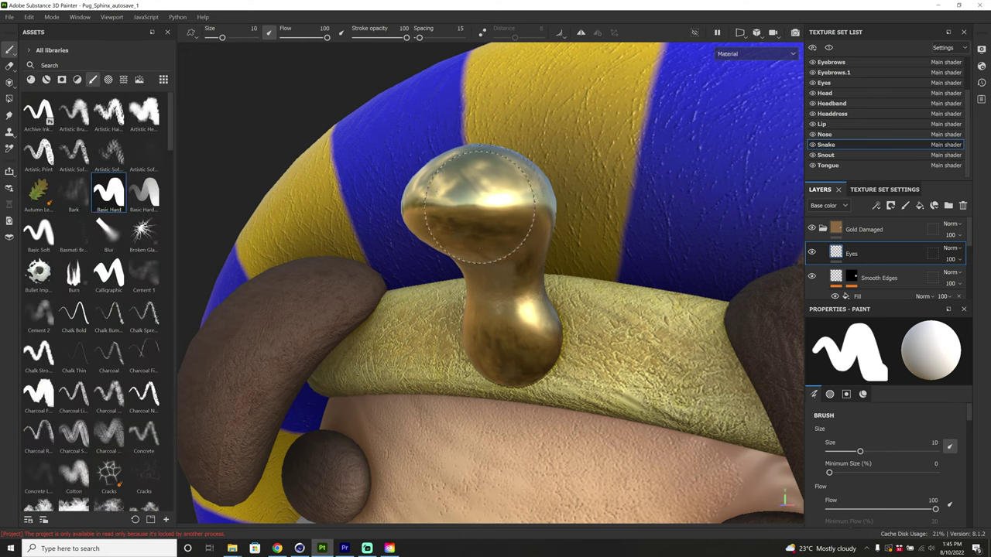
pyautogui.moveTo(222, 38); pyautogui.dragTo(219, 38)
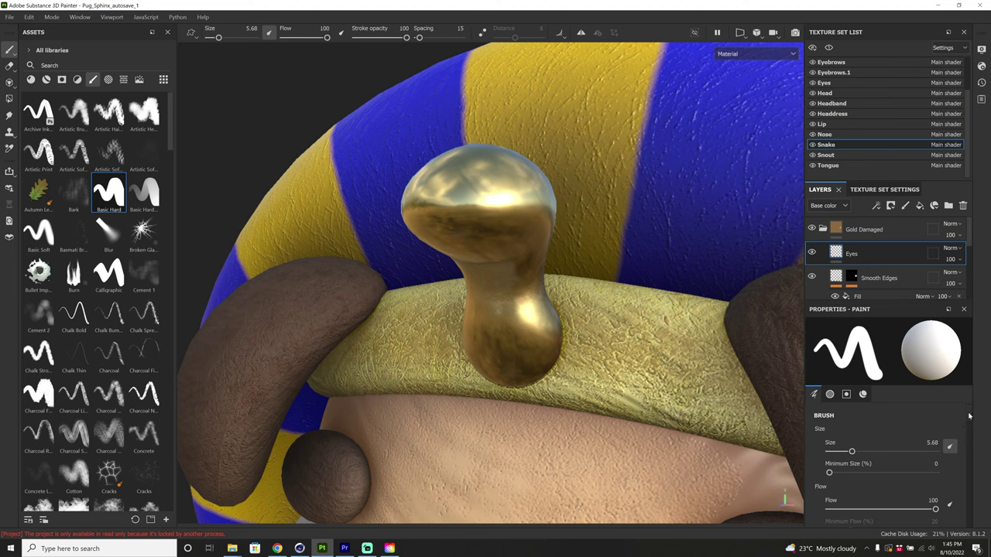
pyautogui.scroll(-1, 968, 415)
pyautogui.moveTo(851, 419); pyautogui.dragTo(853, 421)
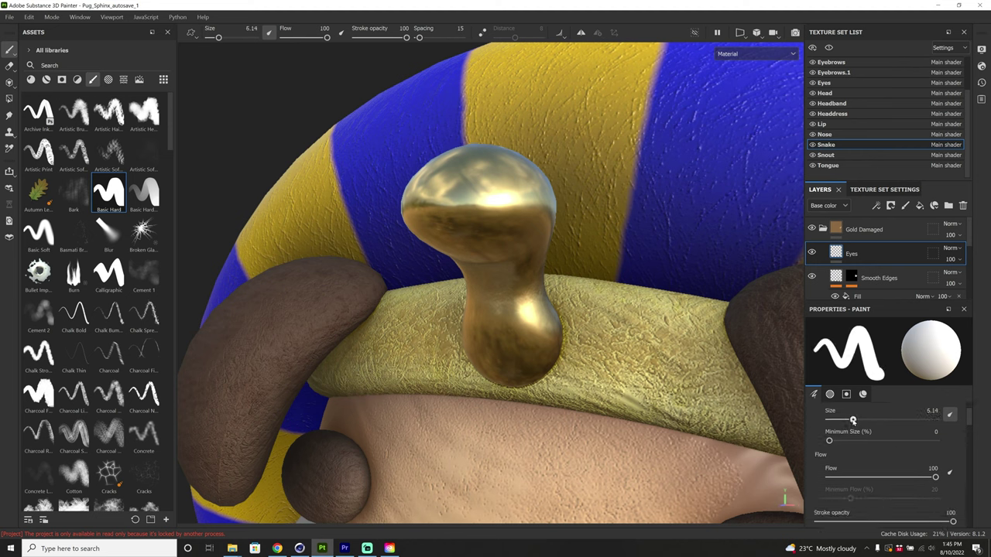
pyautogui.scroll(-3, 972, 434)
pyautogui.moveTo(972, 439); pyautogui.dragTo(972, 478)
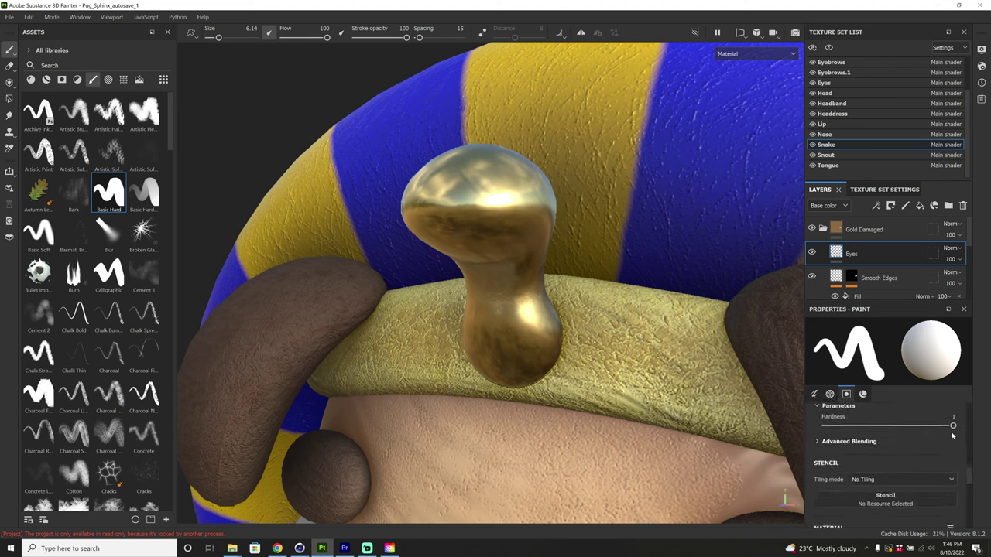
pyautogui.moveTo(953, 426); pyautogui.dragTo(890, 426)
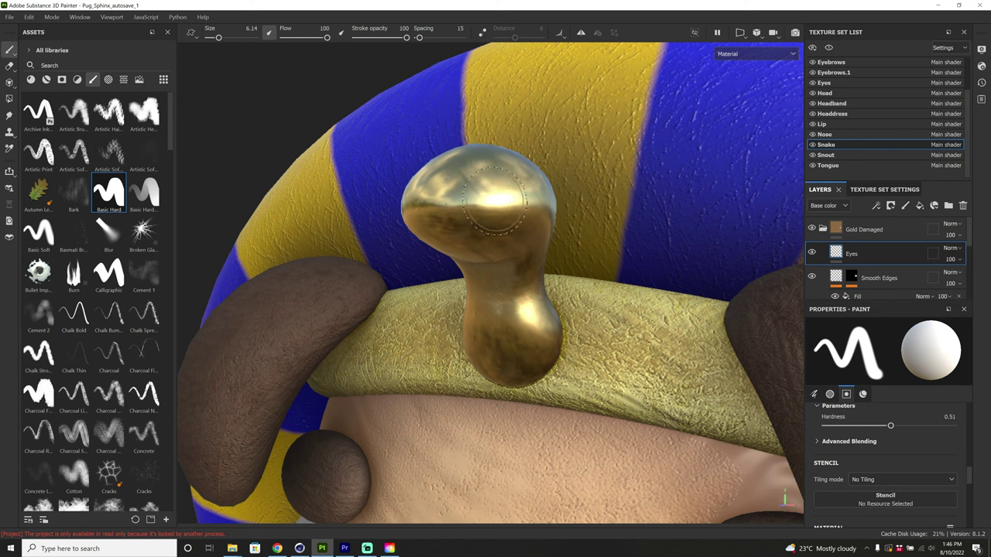
# Turn on symmetry, try painting white eyes on the snake's head, and undo the stroke.
pyautogui.click(581, 33)
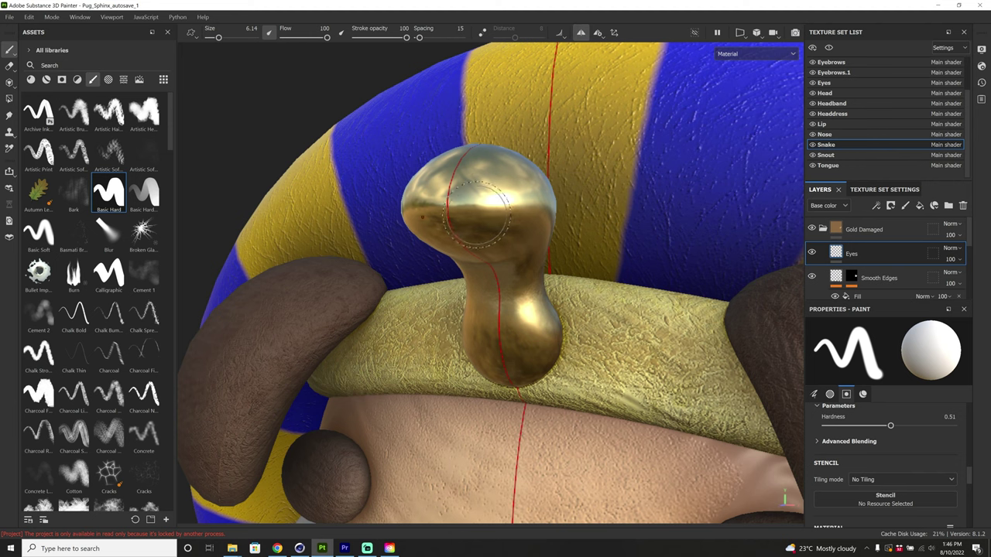
pyautogui.moveTo(497, 200); pyautogui.dragTo(507, 216)
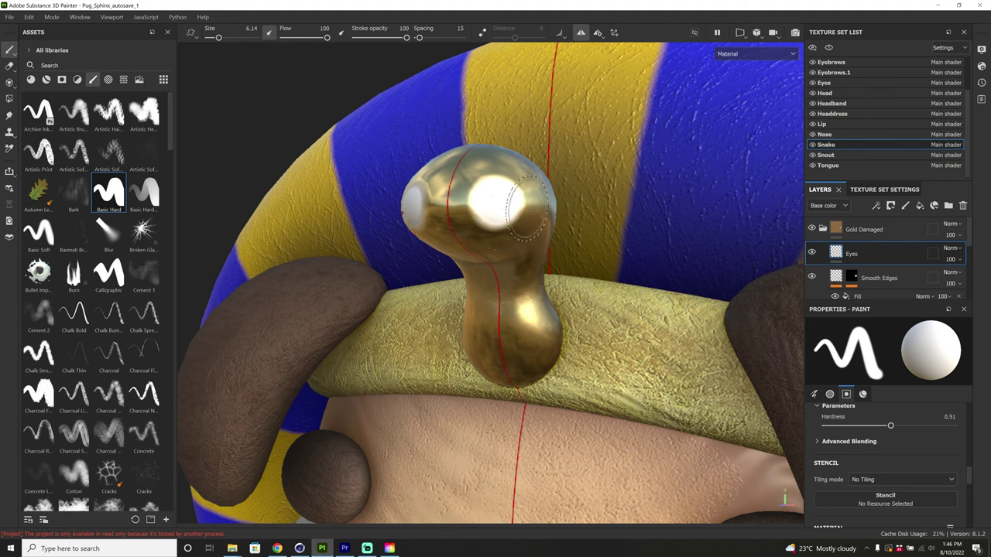
pyautogui.press('ctrl')
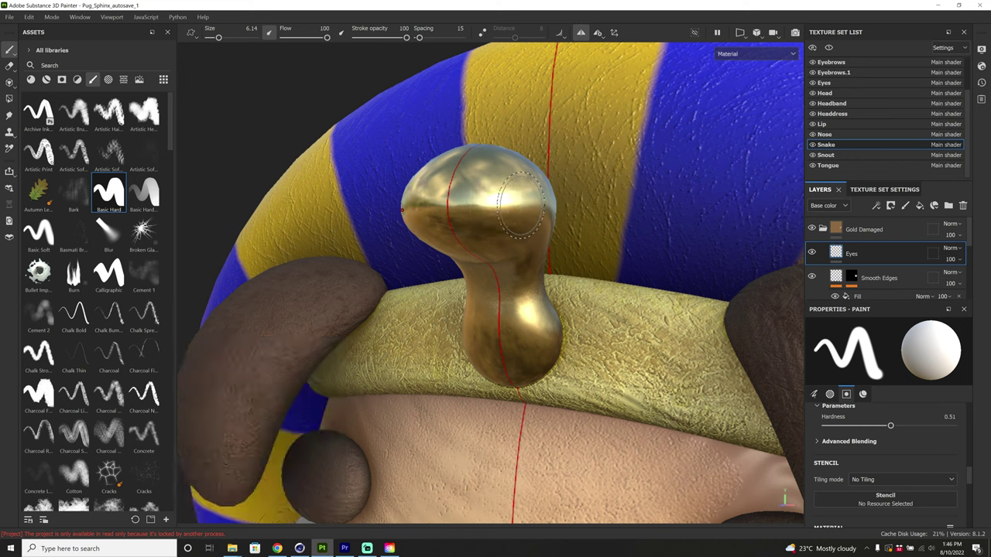
# Limit the brush to the height channel at -0.1755 and stamp mirrored eye recesses on the snake's head.
pyautogui.scroll(-3, 968, 480)
pyautogui.scroll(-2, 971, 487)
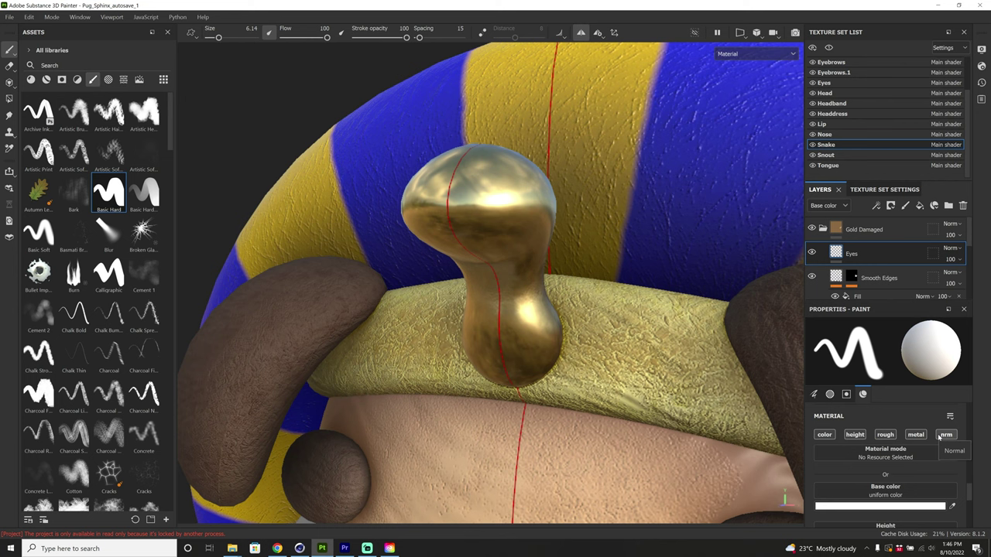
pyautogui.click(854, 435)
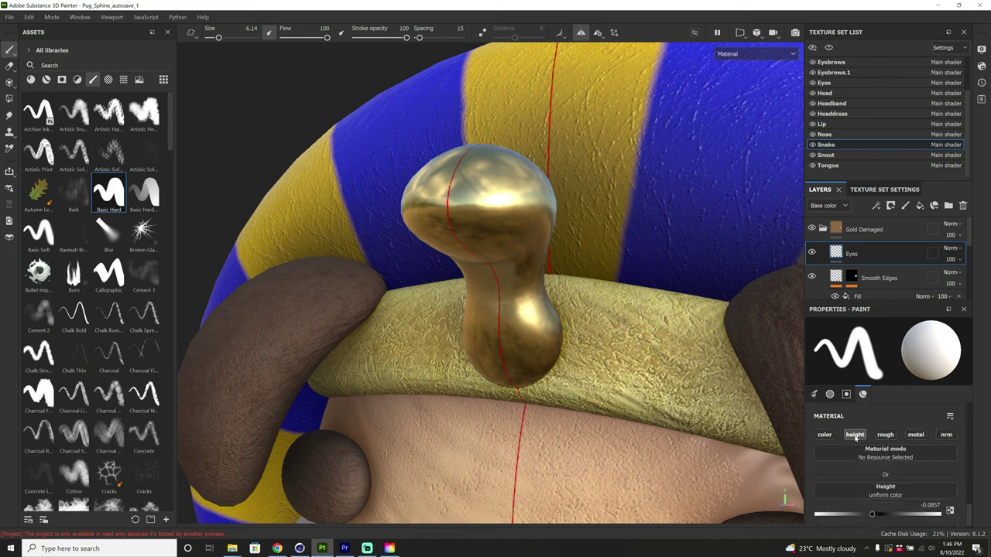
pyautogui.moveTo(872, 514)
pyautogui.mouseDown()
pyautogui.moveTo(888, 517)
pyautogui.moveTo(866, 517)
pyautogui.mouseUp()
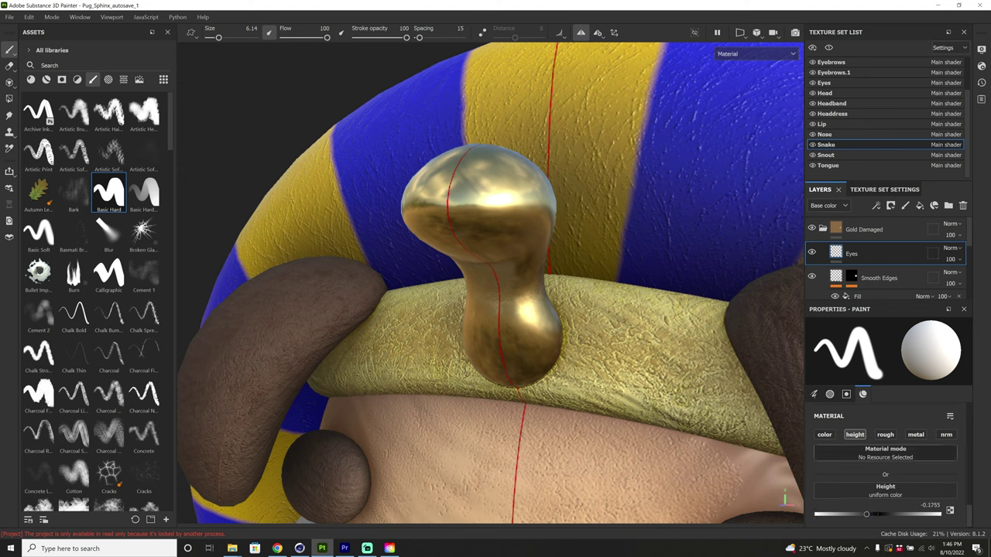
pyautogui.click(493, 198)
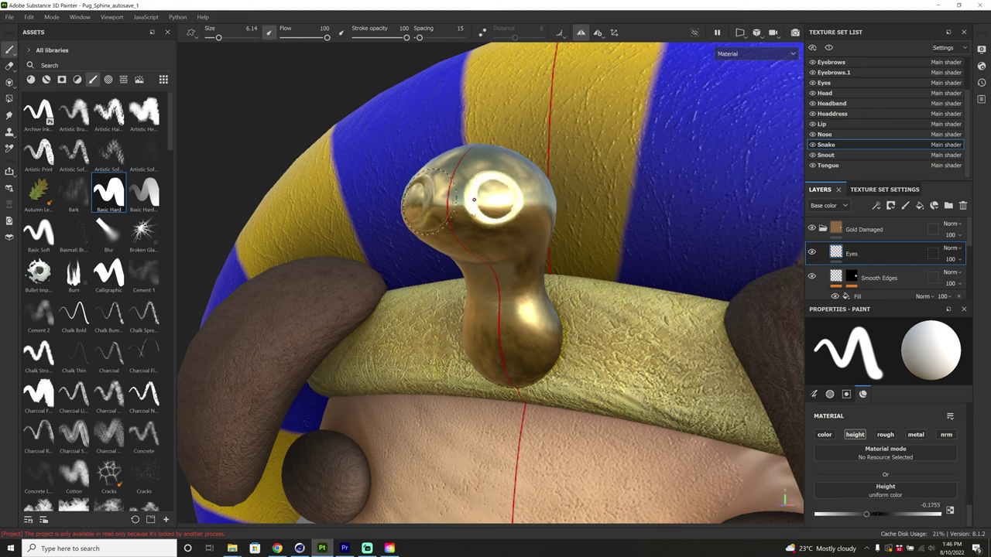
pyautogui.moveTo(502, 198)
pyautogui.keyDown('alt'); pyautogui.mouseDown()
pyautogui.moveTo(496, 191)
pyautogui.moveTo(571, 186)
pyautogui.moveTo(488, 256)
pyautogui.moveTo(488, 202)
pyautogui.mouseUp(); pyautogui.keyUp('alt')
# Set the brush height to 0.2490 and size to 1.16, and paint a small raised detail inside the snake's eyes.
pyautogui.click(894, 514)
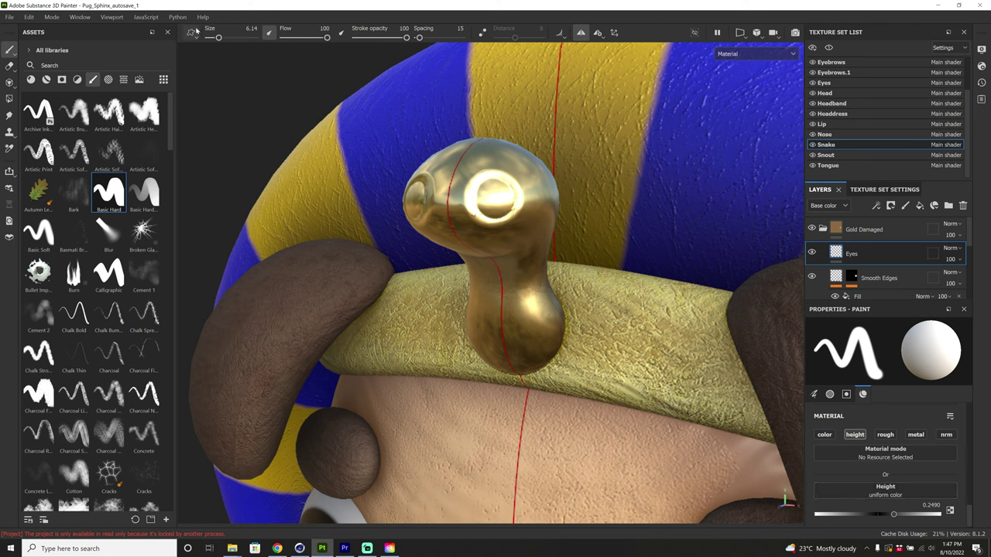
pyautogui.moveTo(218, 37); pyautogui.dragTo(211, 38)
pyautogui.moveTo(488, 206)
pyautogui.mouseDown()
pyautogui.moveTo(500, 189)
pyautogui.moveTo(506, 203)
pyautogui.moveTo(491, 206)
pyautogui.moveTo(507, 190)
pyautogui.moveTo(489, 200)
pyautogui.moveTo(497, 198)
pyautogui.mouseUp()
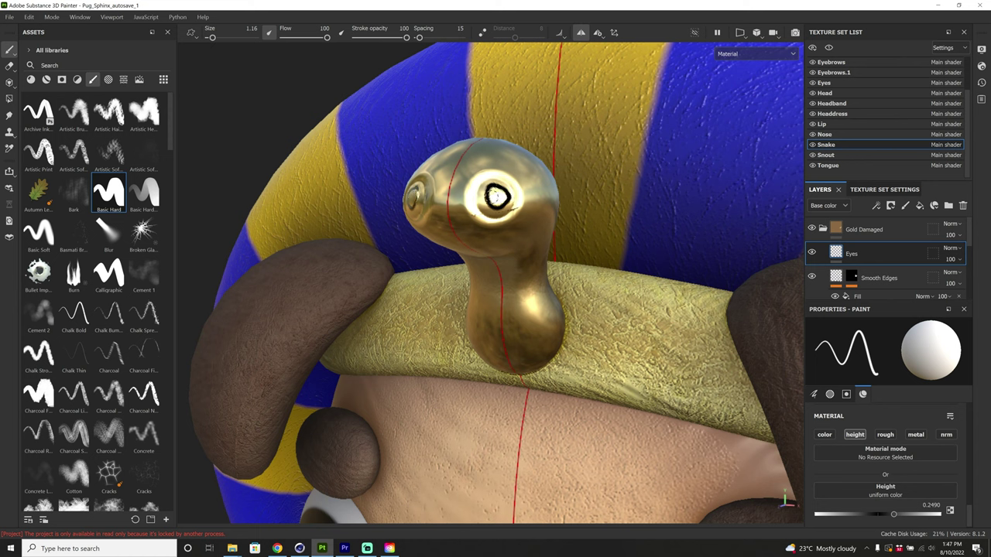
# Undo the previous height strokes on the snake's eyes and set the brush hardness to 0.2.
pyautogui.hotkey('ctrl', 'z')
pyautogui.hotkey('ctrl', 'z')
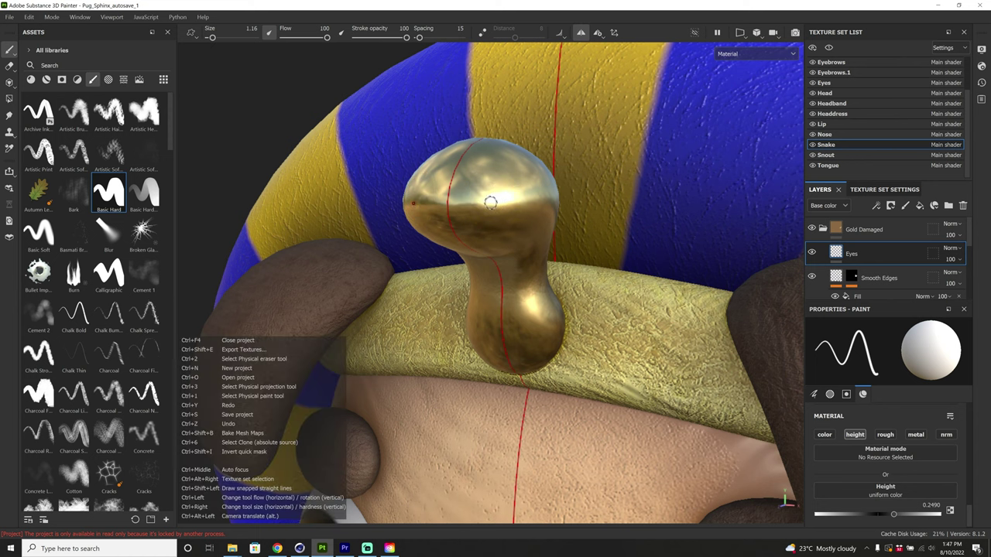
pyautogui.scroll(5, 966, 481)
pyautogui.scroll(1, 966, 480)
pyautogui.moveTo(890, 496); pyautogui.dragTo(851, 495)
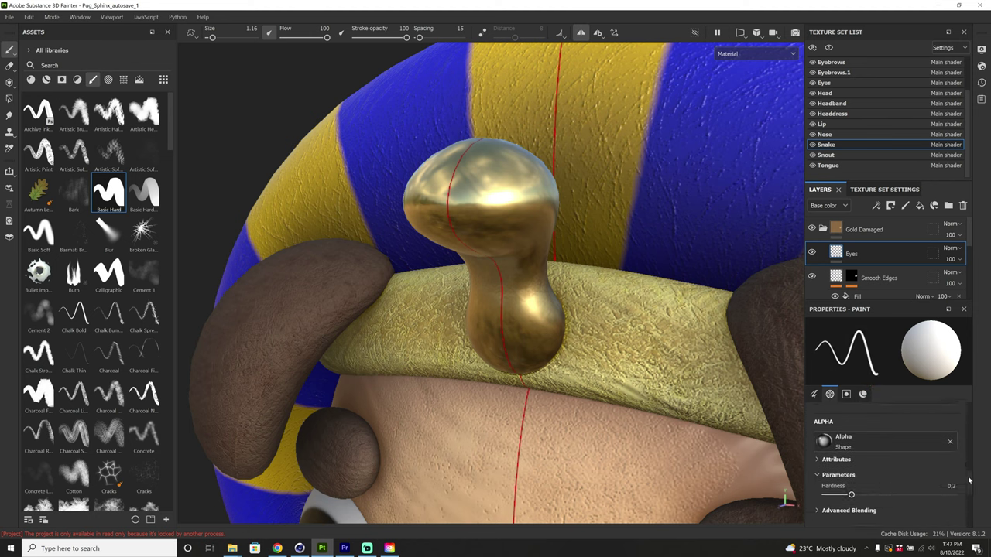
# Set the brush height to -0.2408 and size to 6.21, and stamp mirrored eye recesses on the snake's head.
pyautogui.scroll(-5, 968, 481)
pyautogui.moveTo(891, 512); pyautogui.dragTo(871, 512)
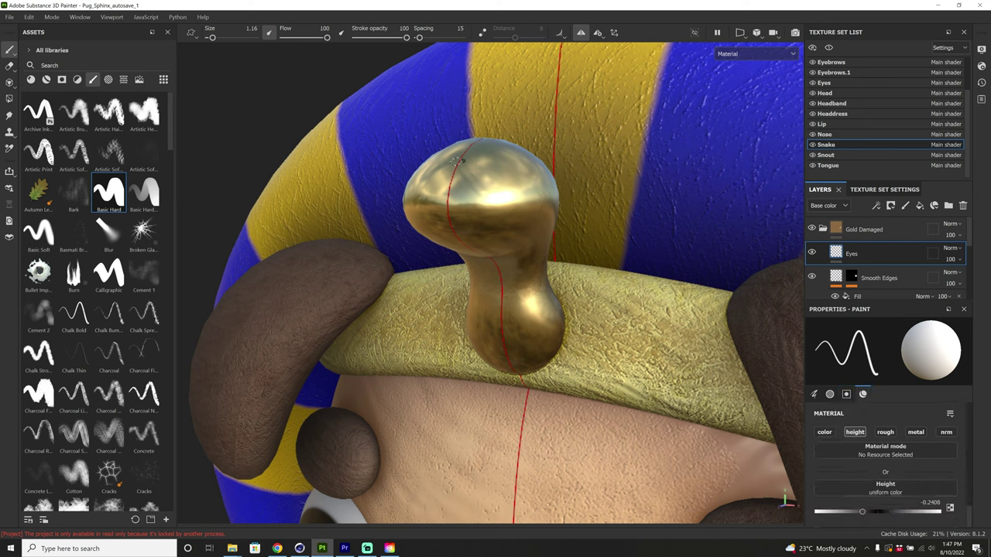
pyautogui.keyDown('ctrl'); pyautogui.moveTo(462, 160); pyautogui.dragTo(481, 160, button='right'); pyautogui.keyUp('ctrl')
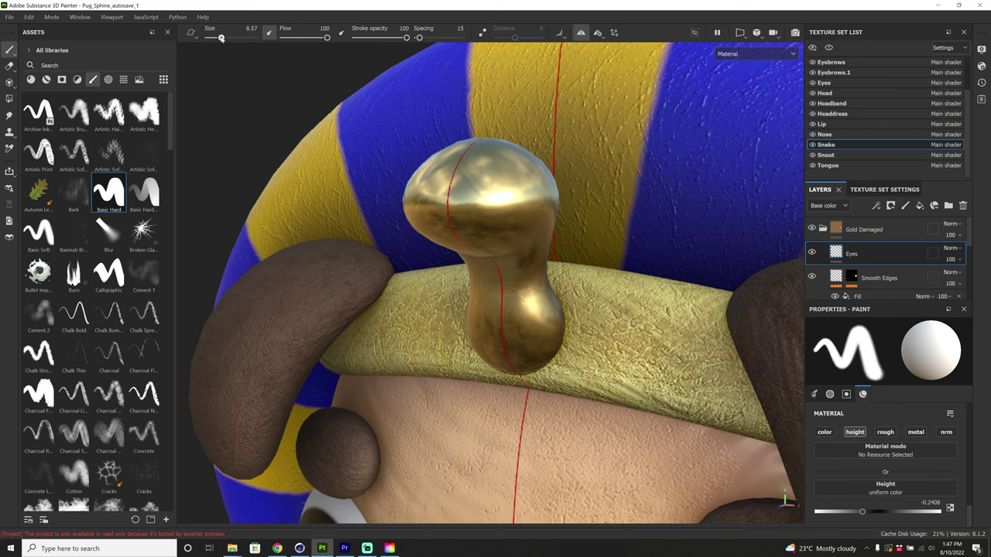
pyautogui.click(496, 196)
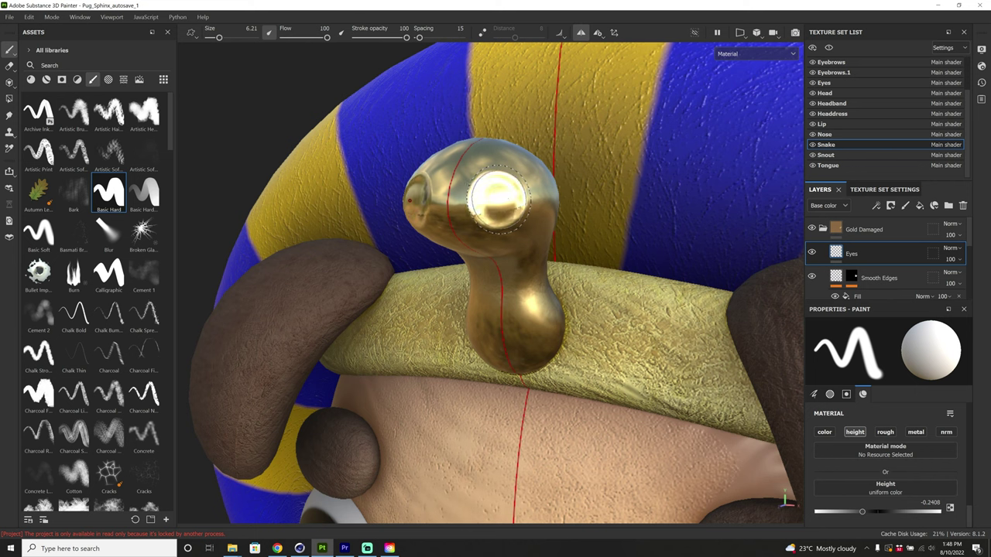
# Set the brush height to 0.1837 and size to 3, and stamp raised pupils in the centre of the snake's eyes.
pyautogui.moveTo(862, 512); pyautogui.dragTo(890, 516)
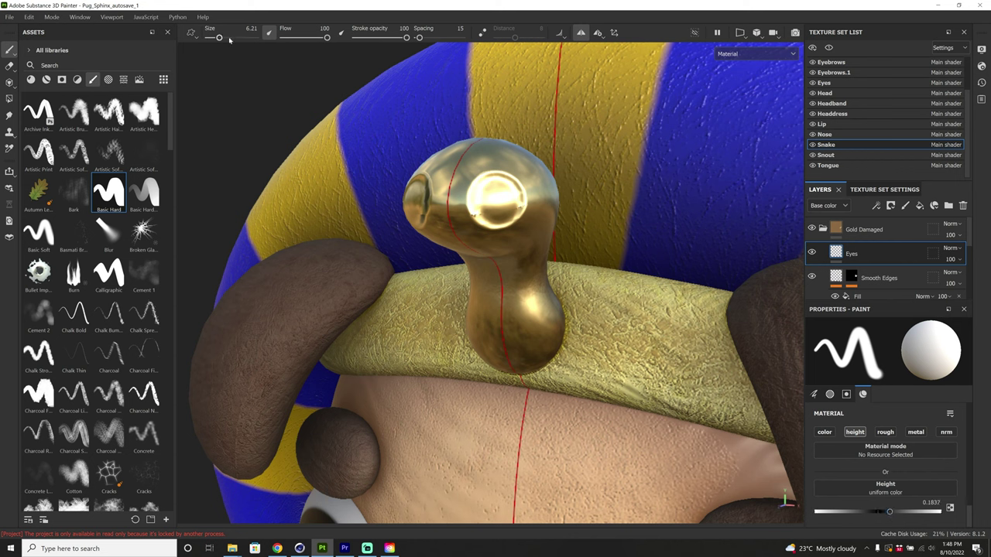
pyautogui.moveTo(220, 37); pyautogui.dragTo(215, 38)
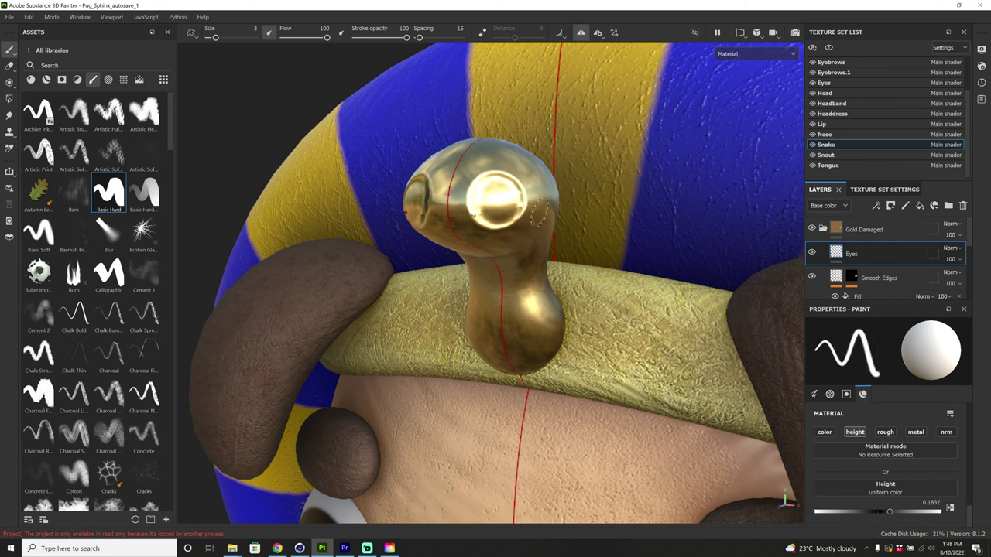
pyautogui.click(497, 200)
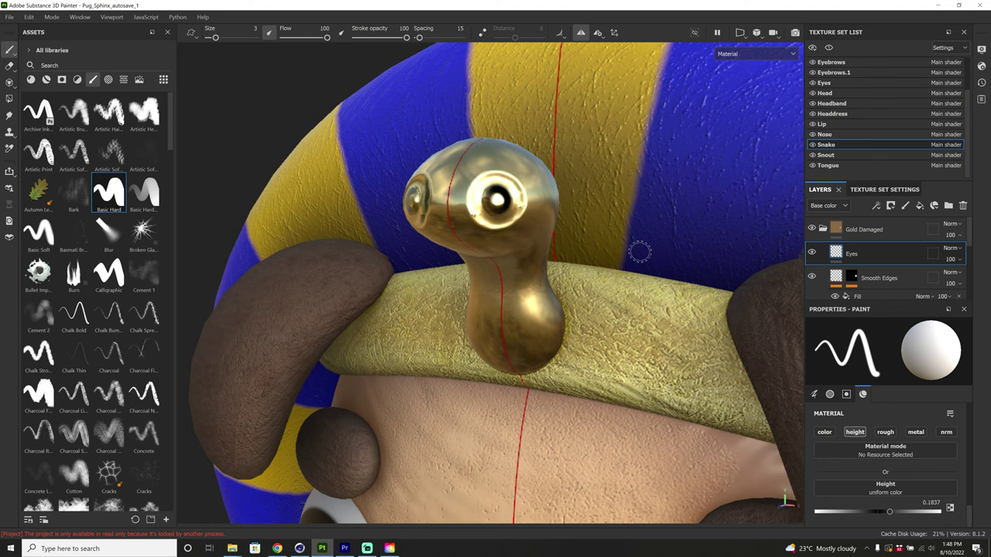
# Add a Blur filter to the snake's Eyes layer, set its intensity to 0.46, and reselect the layer.
pyautogui.keyDown('alt'); pyautogui.moveTo(458, 131); pyautogui.dragTo(426, 136); pyautogui.keyUp('alt')
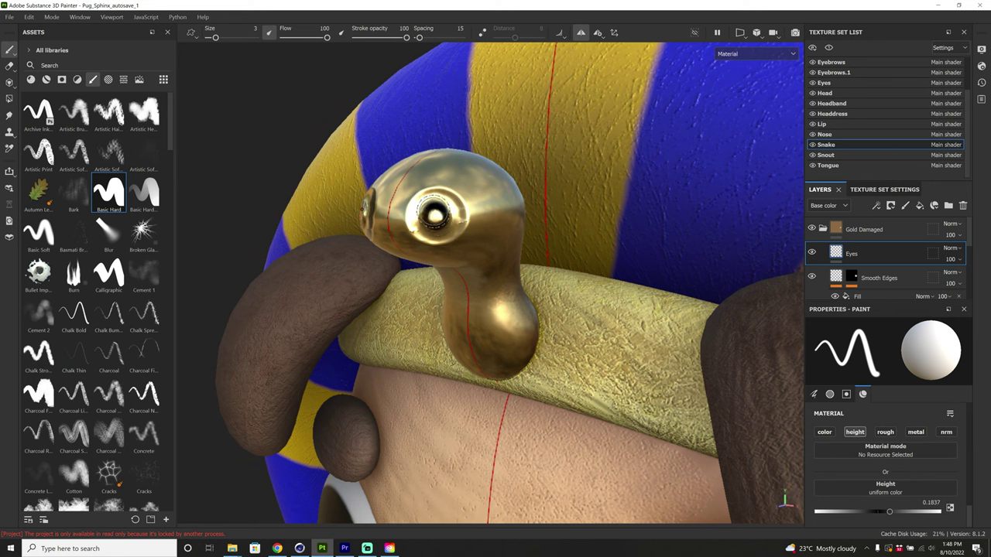
pyautogui.doubleClick(864, 253)
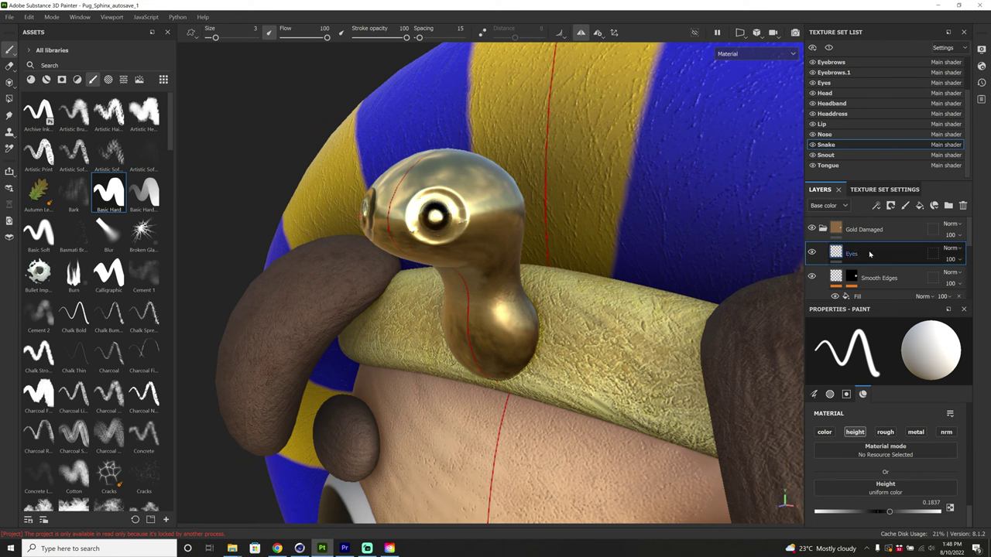
pyautogui.rightClick(870, 253)
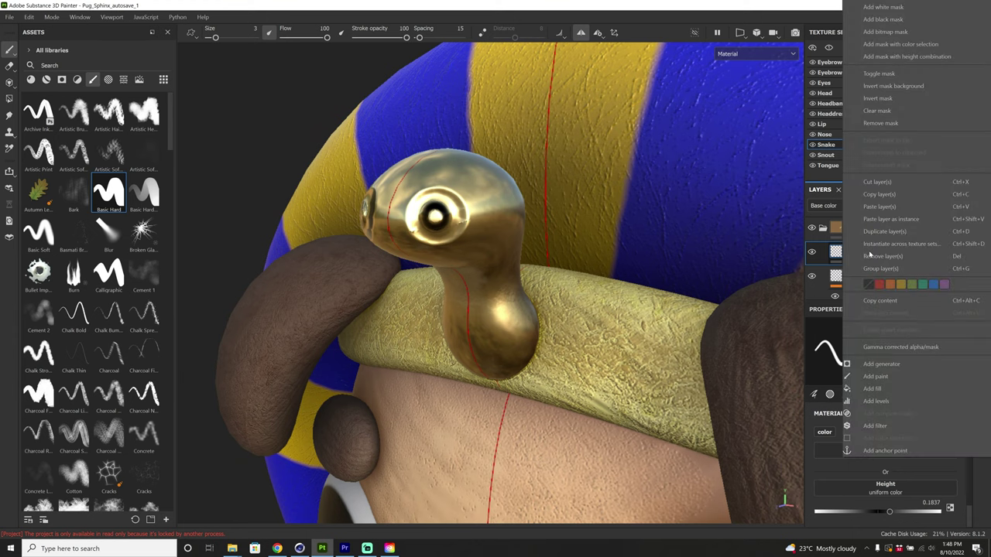
pyautogui.click(875, 426)
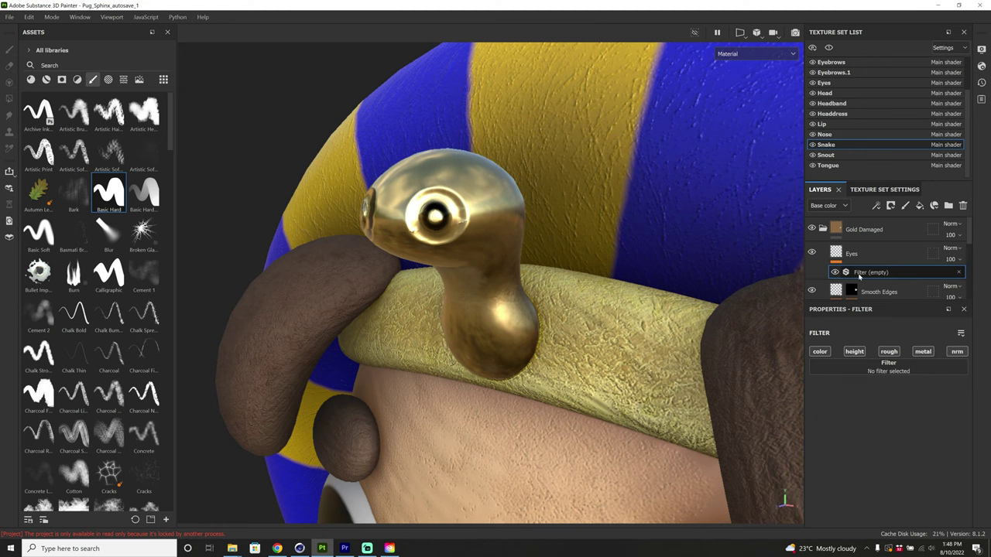
pyautogui.click(855, 352)
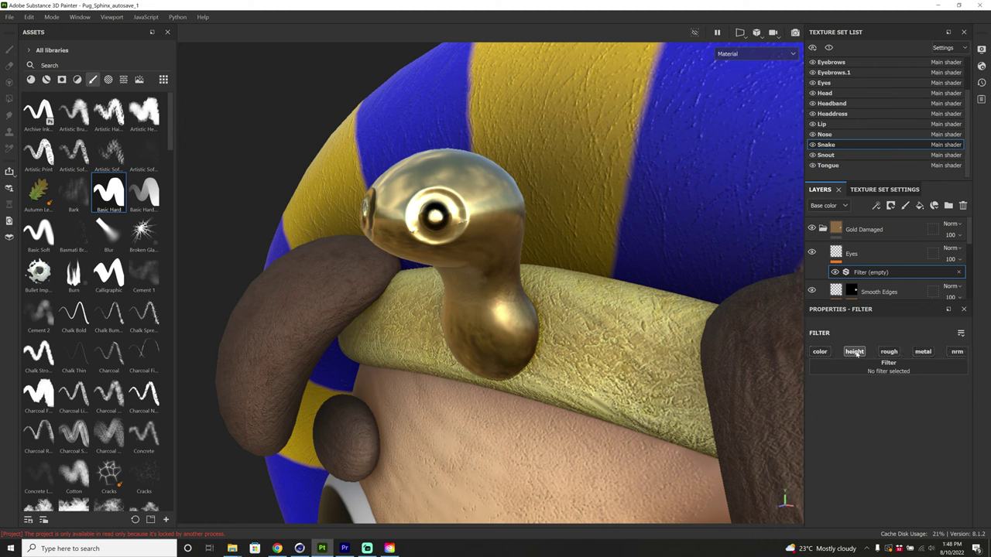
pyautogui.click(901, 370)
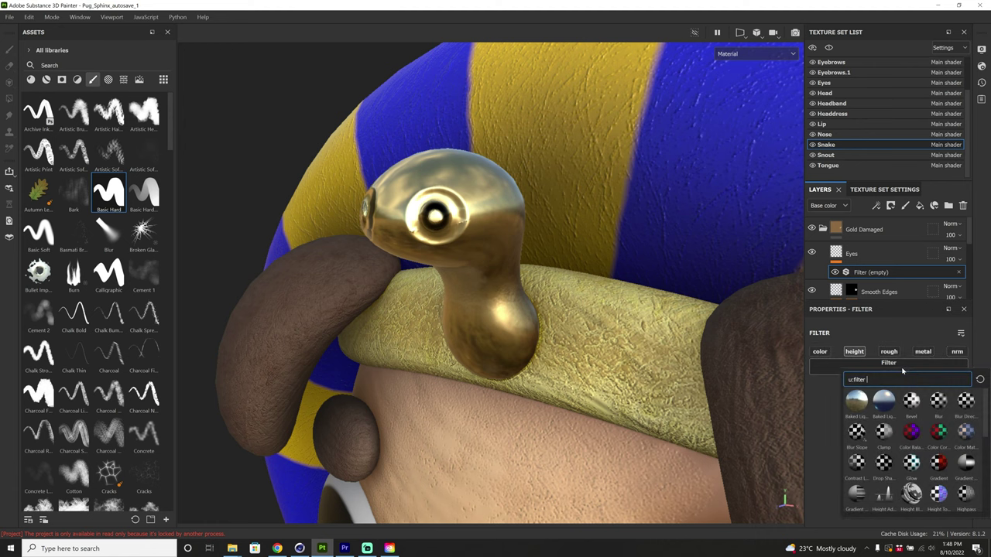
pyautogui.click(938, 402)
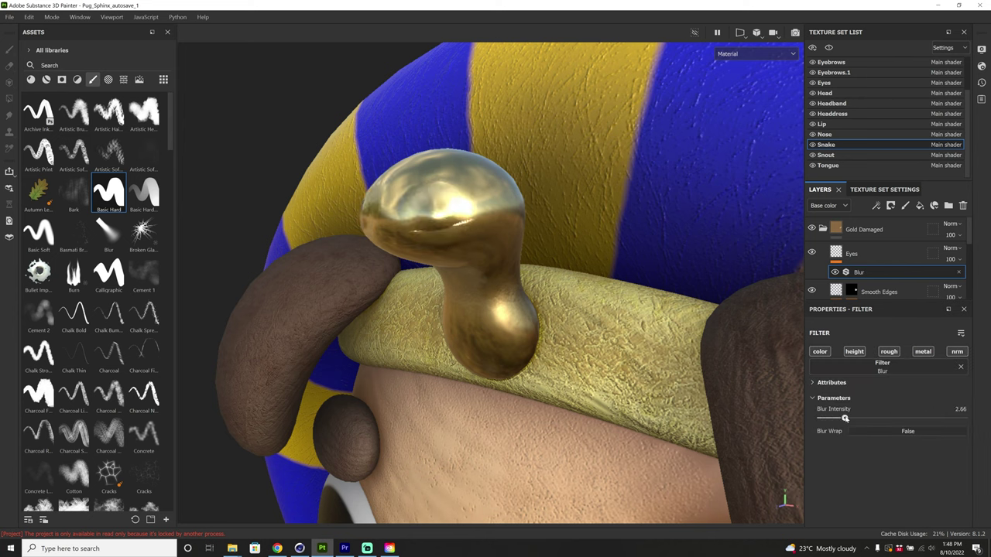
pyautogui.moveTo(825, 418); pyautogui.dragTo(825, 418)
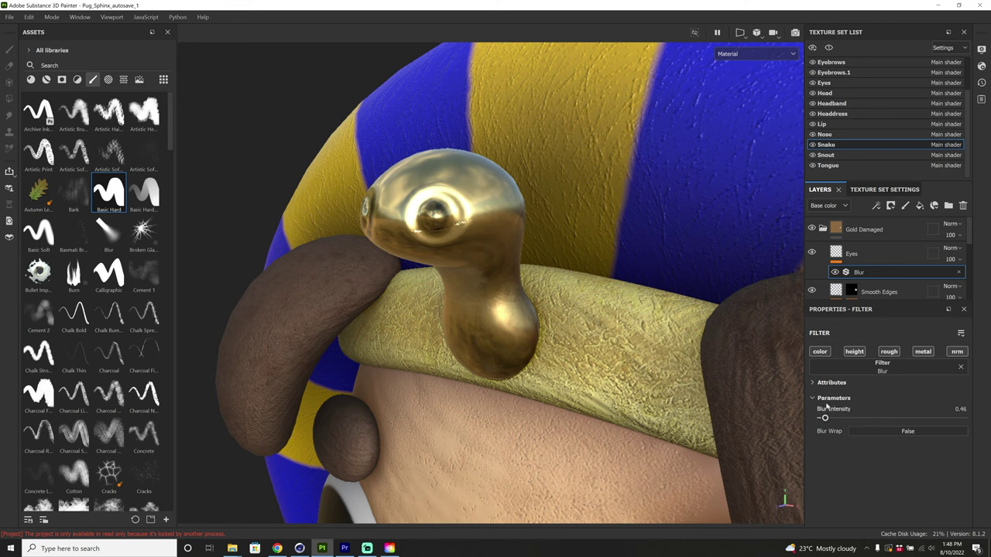
pyautogui.click(837, 256)
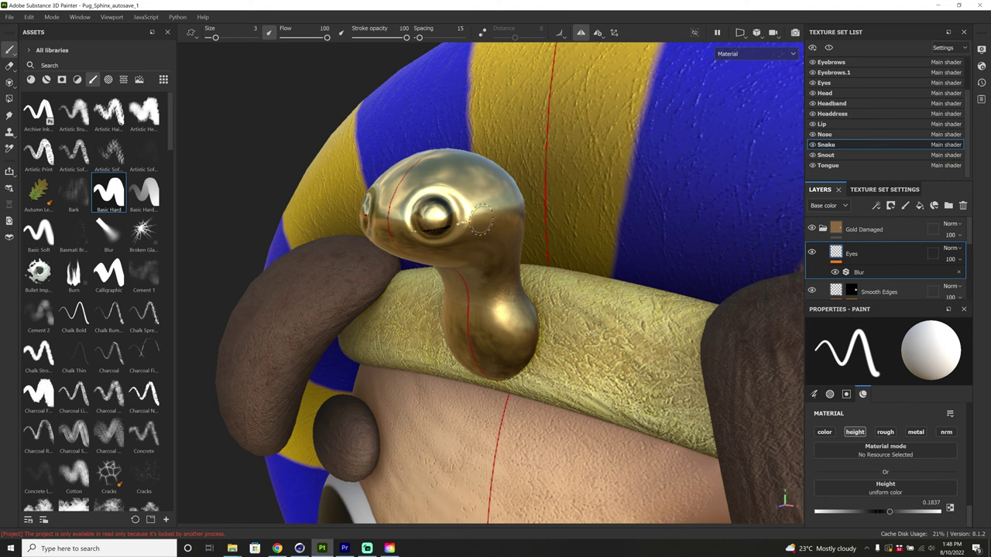
# Switch to the Chin texture set and add a Blur filter to its Fill layer 1.
pyautogui.keyDown('alt'); pyautogui.moveTo(439, 143); pyautogui.dragTo(479, 143); pyautogui.keyUp('alt')
pyautogui.press('f')
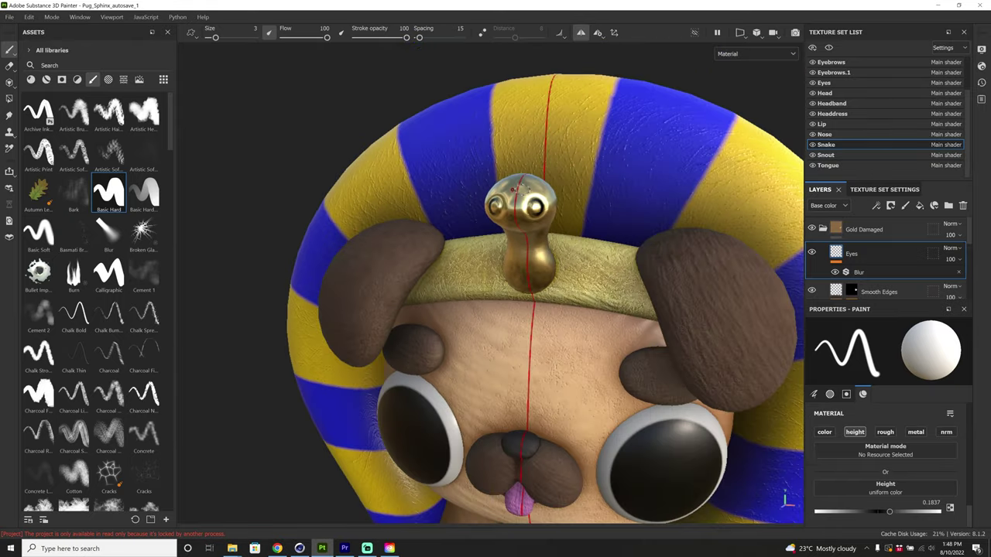
pyautogui.scroll(1, 485, 342)
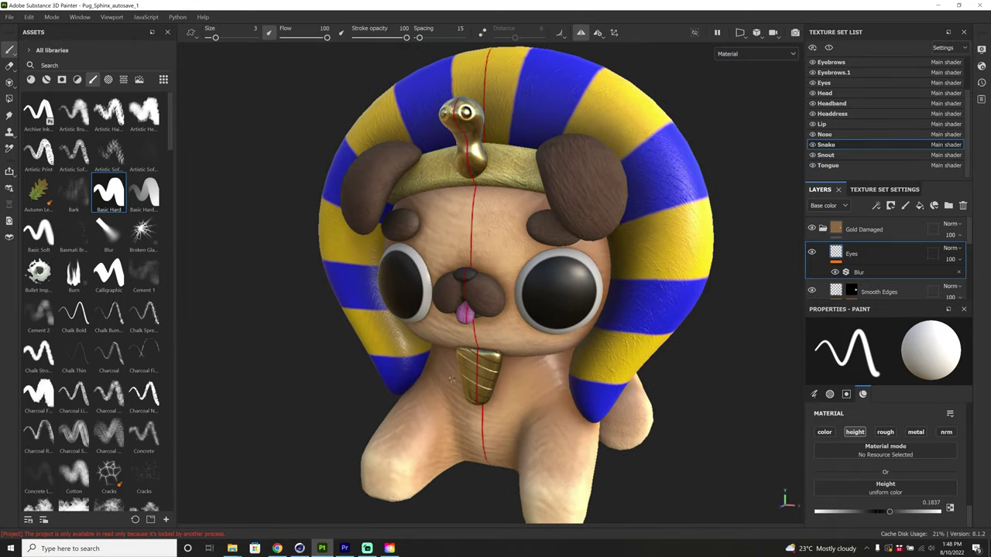
pyautogui.scroll(3, 485, 341)
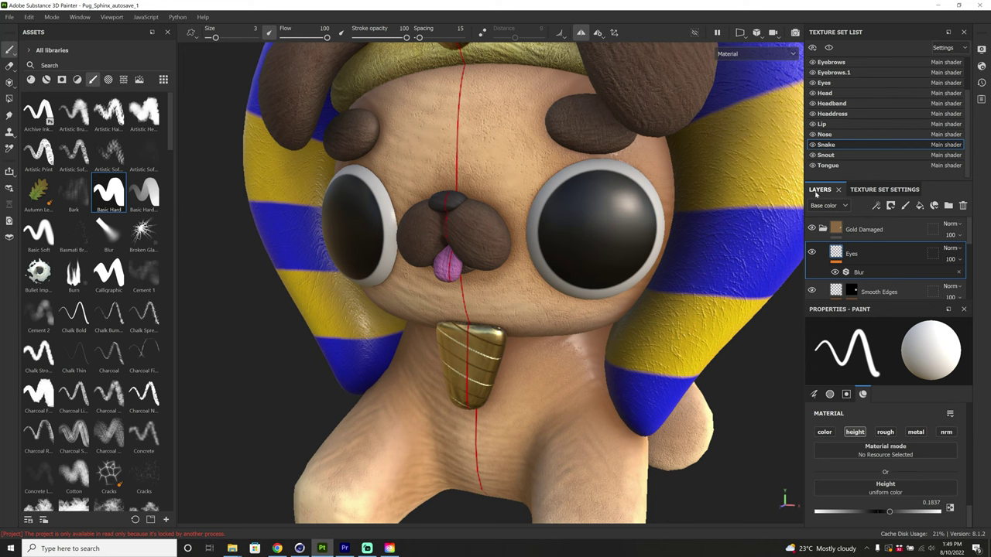
pyautogui.scroll(2, 843, 116)
pyautogui.click(842, 72)
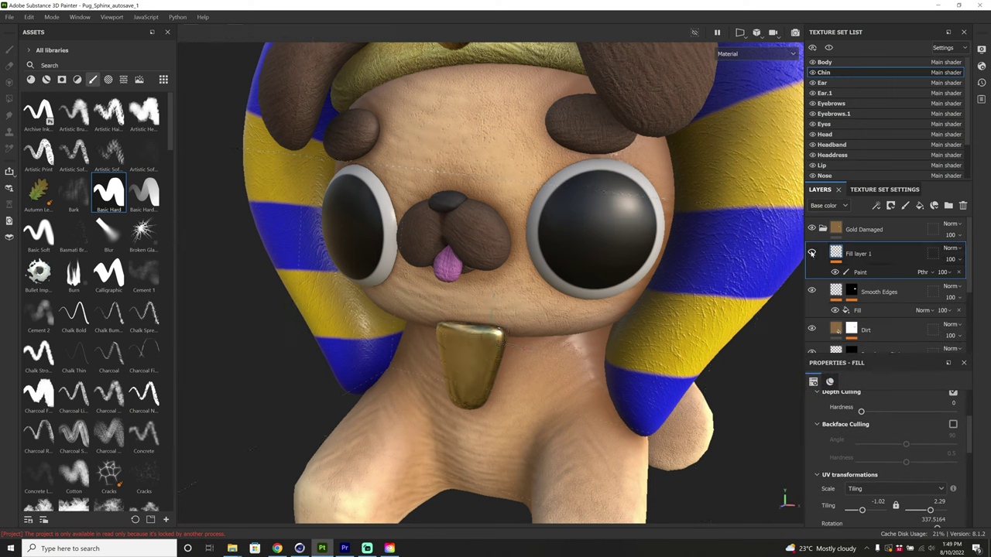
pyautogui.rightClick(850, 254)
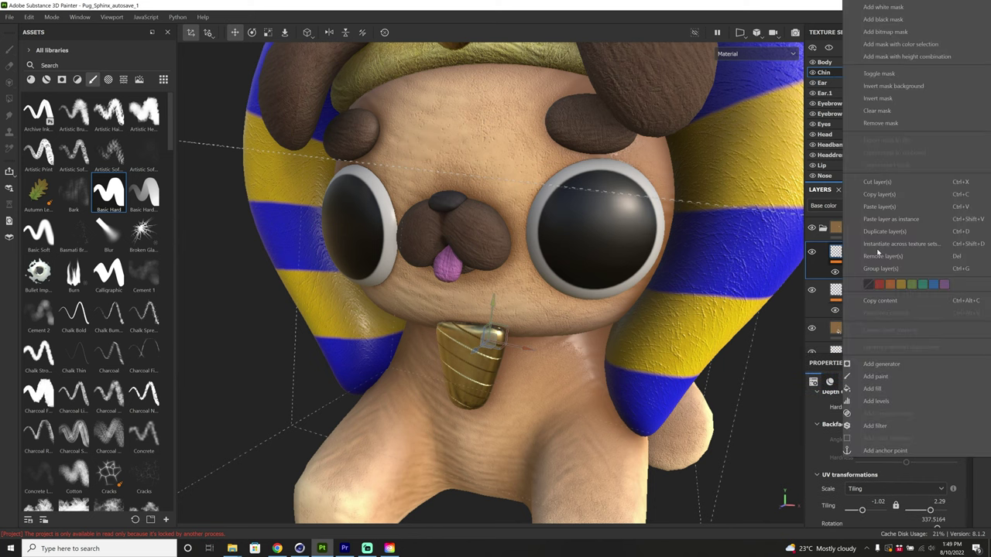
pyautogui.click(891, 426)
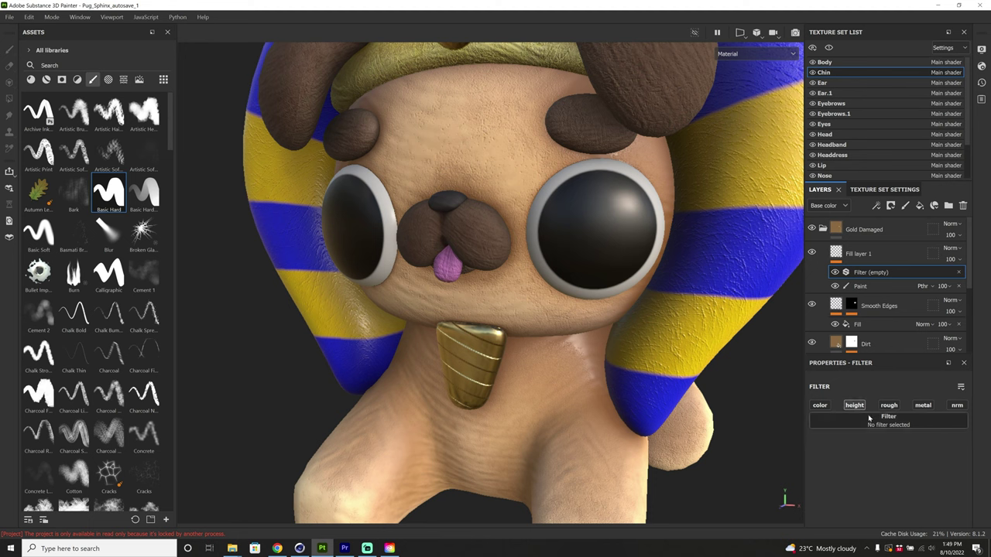
pyautogui.click(864, 418)
pyautogui.click(938, 302)
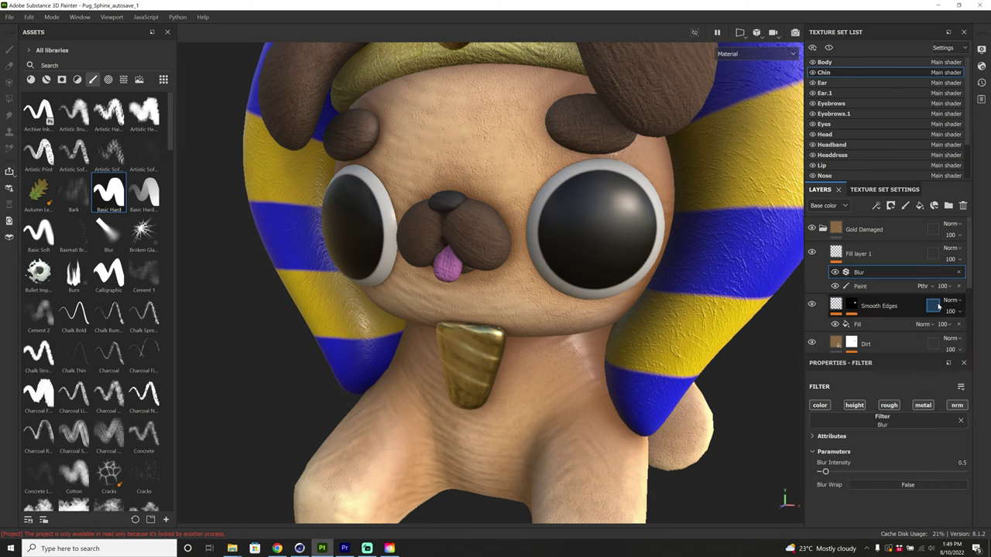
# Set the chin layer's blur intensity to 0.23.
pyautogui.click(822, 473)
pyautogui.moveTo(822, 472); pyautogui.dragTo(823, 472)
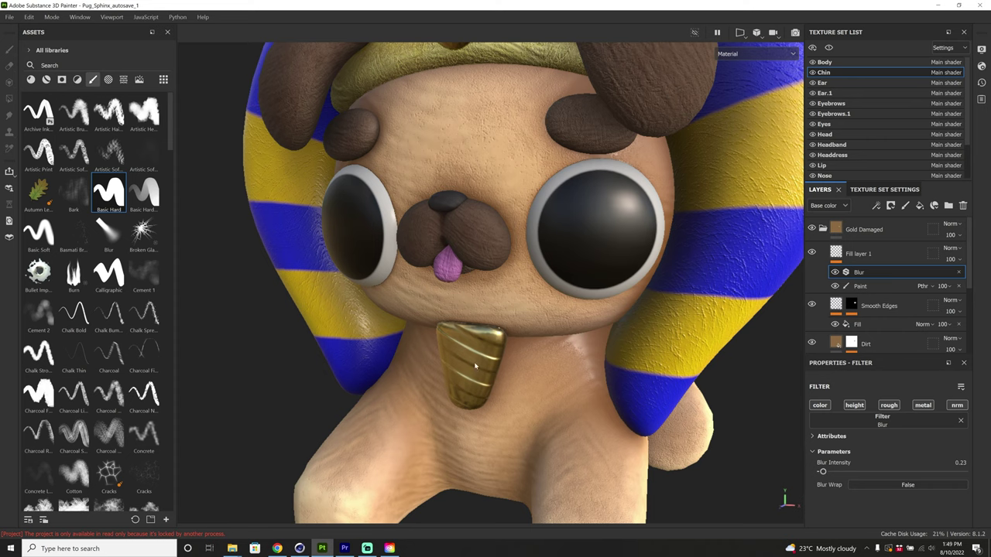
pyautogui.scroll(-8, 516, 263)
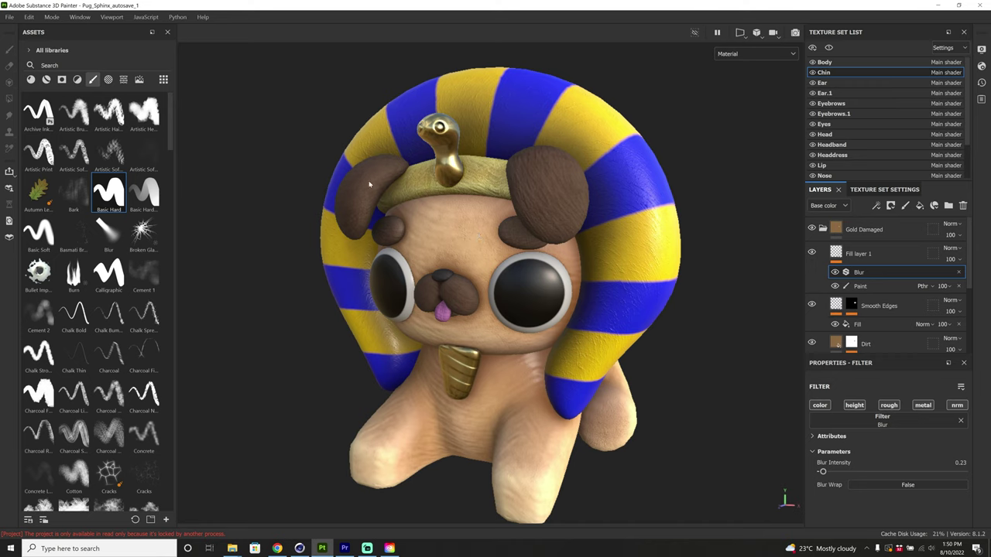
# Start the texture export and set the output directory to the substance_textures folder inside DELL_CAMPAIGN.
pyautogui.click(9, 16)
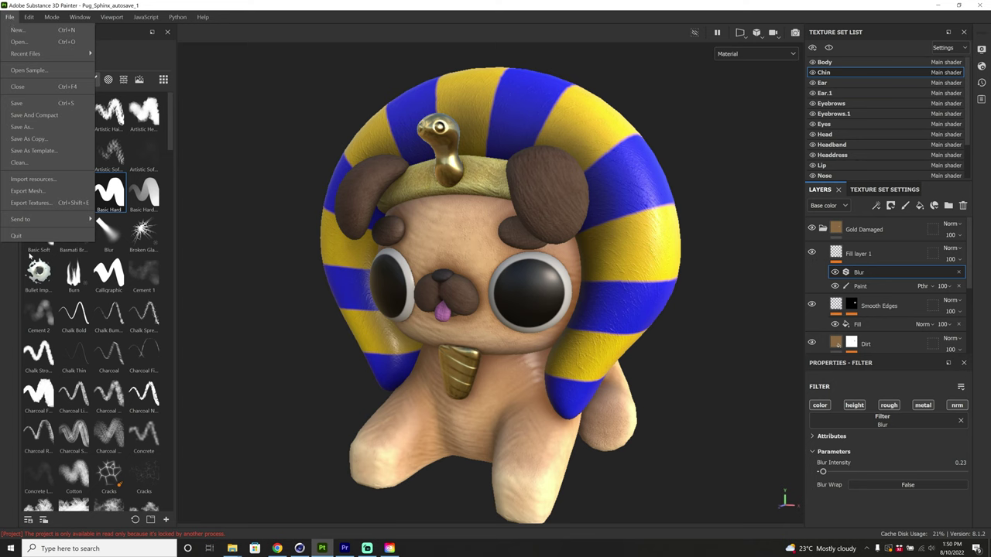
pyautogui.click(35, 202)
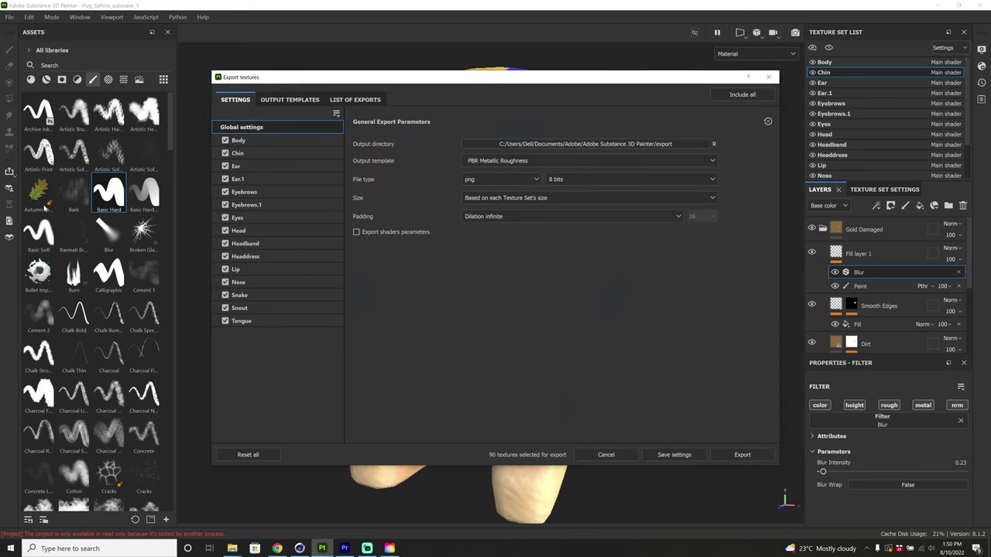
pyautogui.click(678, 147)
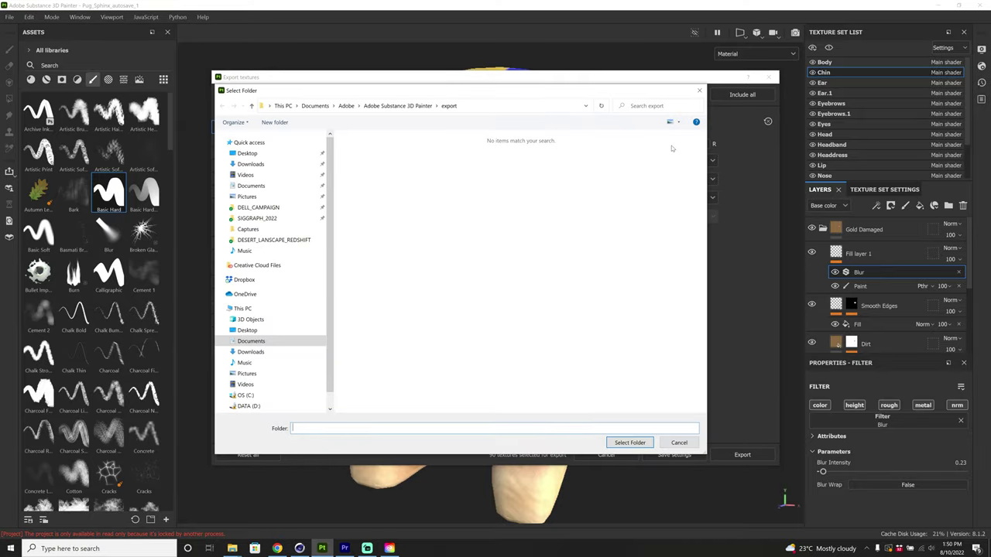
pyautogui.press('Return')
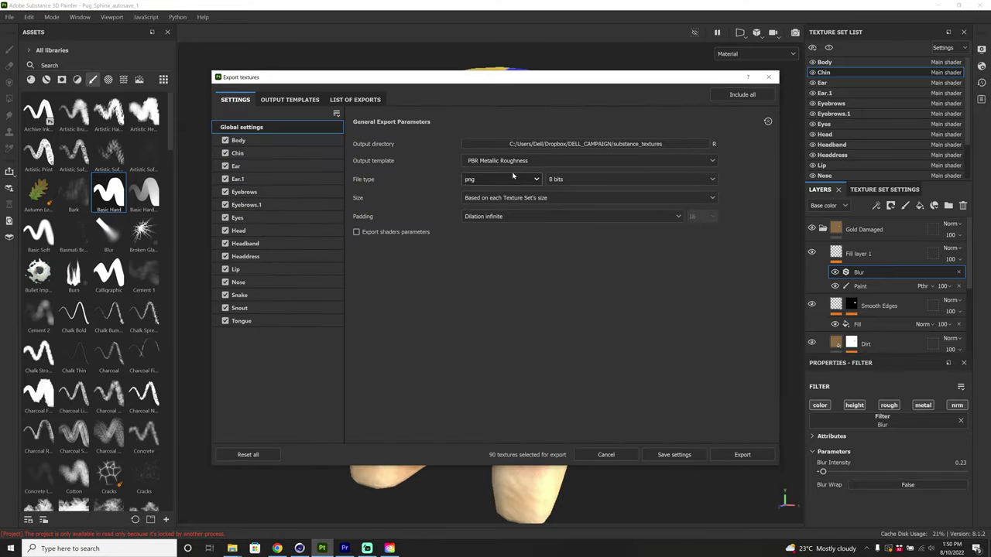
# Set the exported textures to 16-bit PNG files with a size of 2048.
pyautogui.click(513, 178)
pyautogui.click(584, 181)
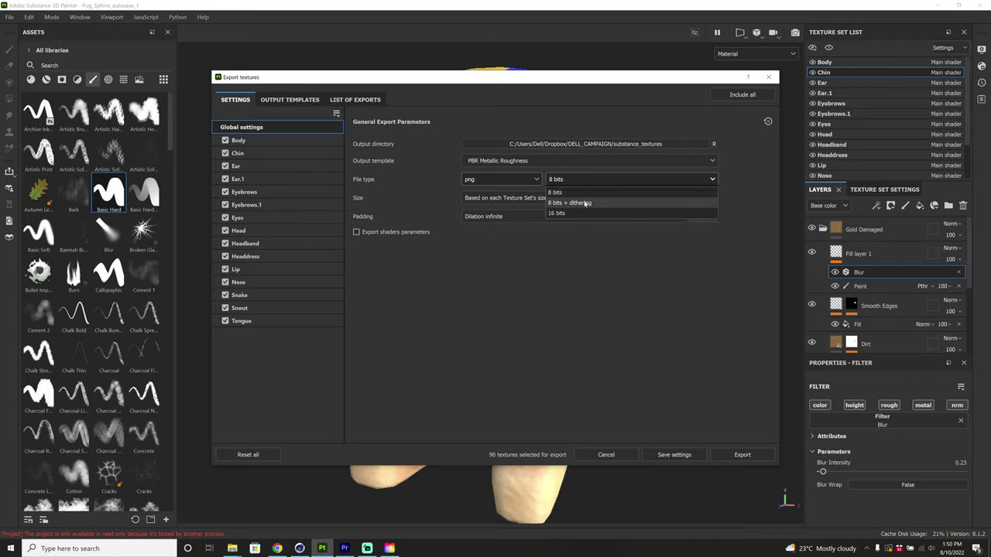
pyautogui.click(586, 200)
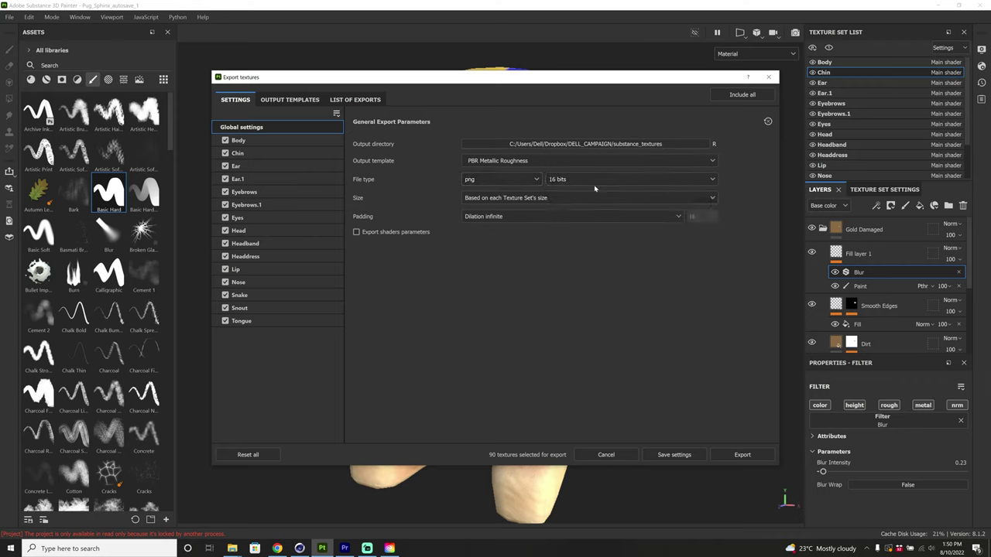
pyautogui.click(553, 198)
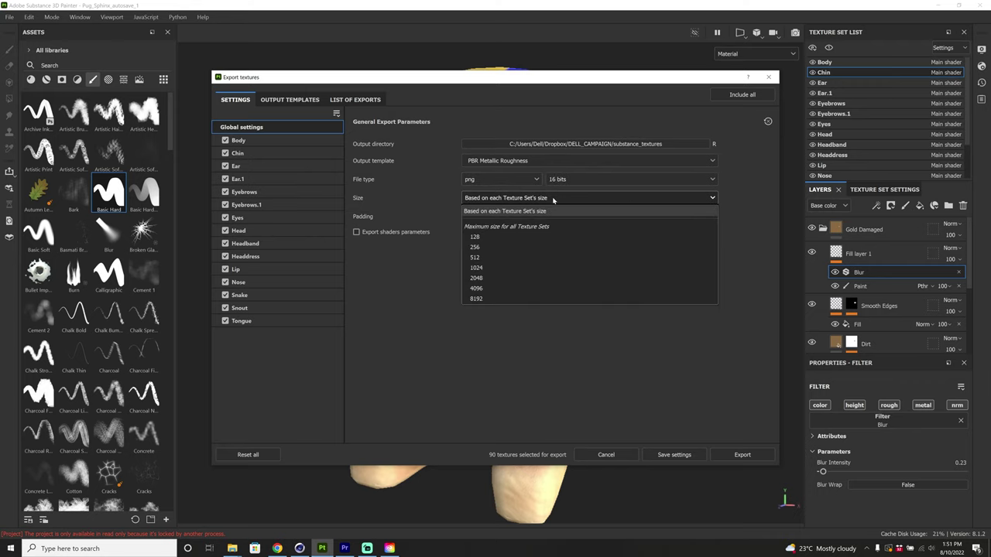
pyautogui.click(545, 279)
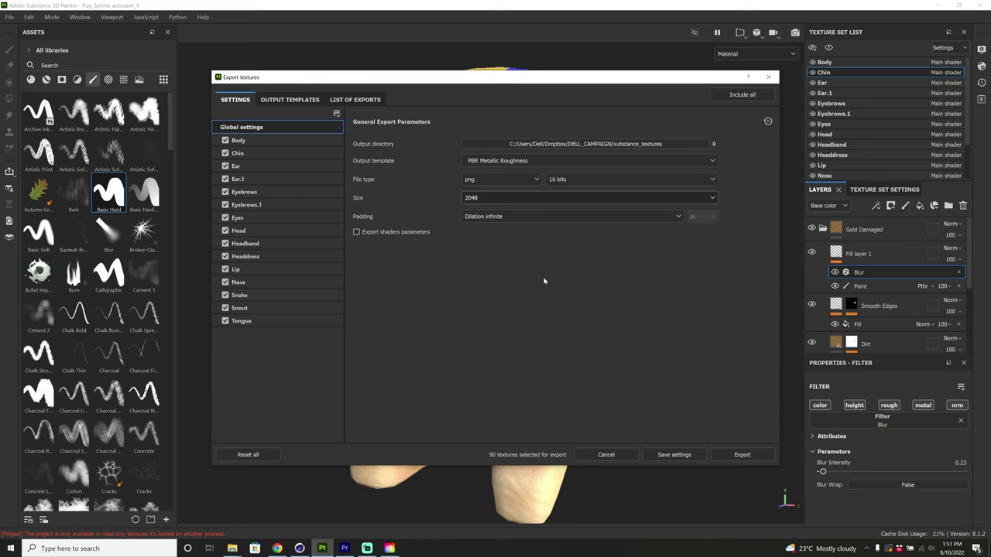
# Remove the emission color output map from the Redshift (rsMaterial) export template.
pyautogui.click(293, 100)
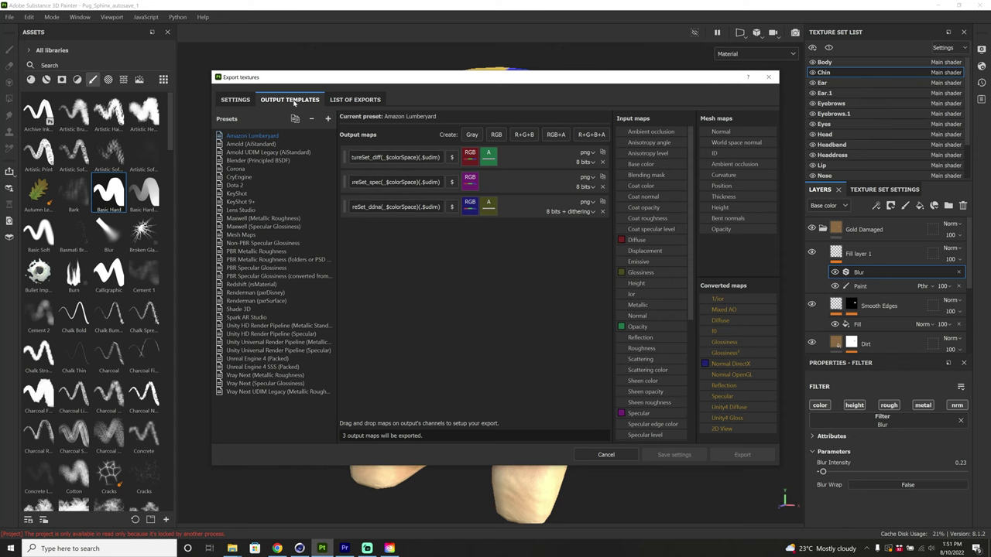
pyautogui.click(251, 284)
pyautogui.doubleClick(251, 285)
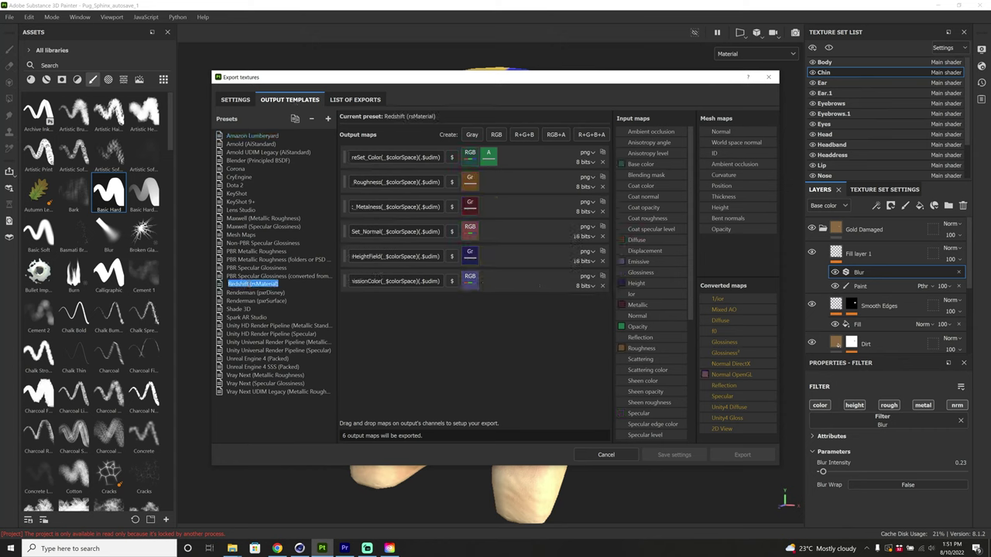
pyautogui.press('Escape')
pyautogui.click(602, 285)
pyautogui.click(377, 99)
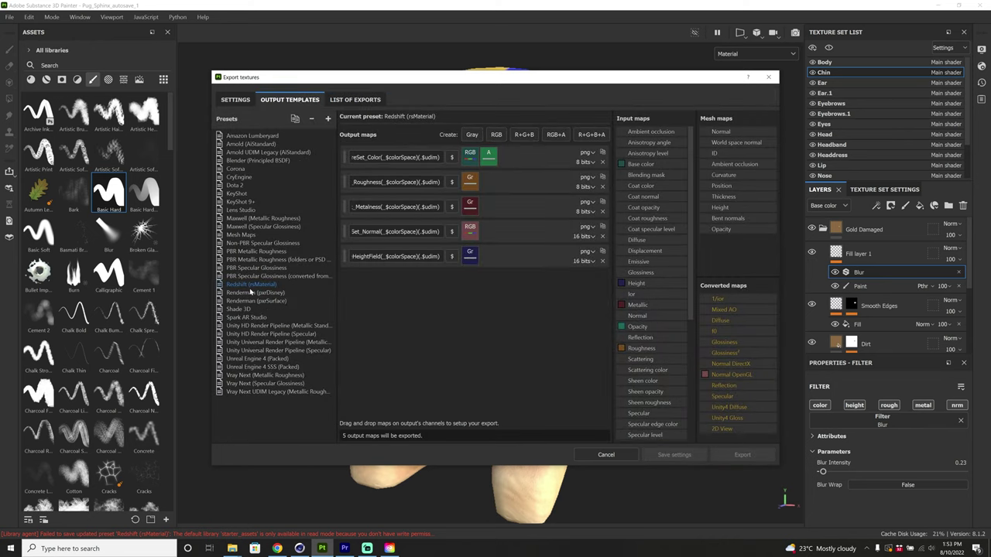
# Set the output template to Redshift (rsMaterial), review the list of exports and export the textures.
pyautogui.click(243, 106)
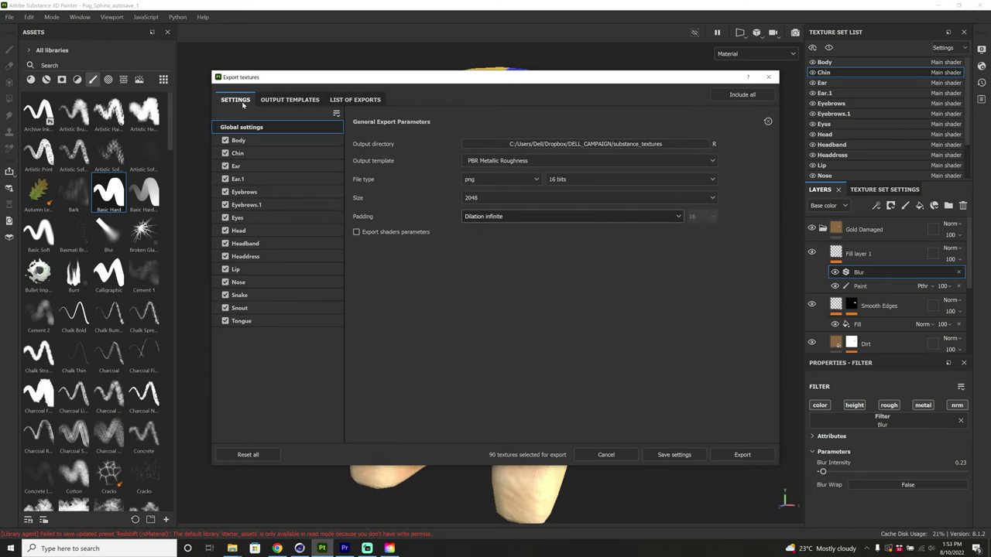
pyautogui.click(495, 161)
pyautogui.scroll(-5, 525, 227)
pyautogui.scroll(2, 525, 227)
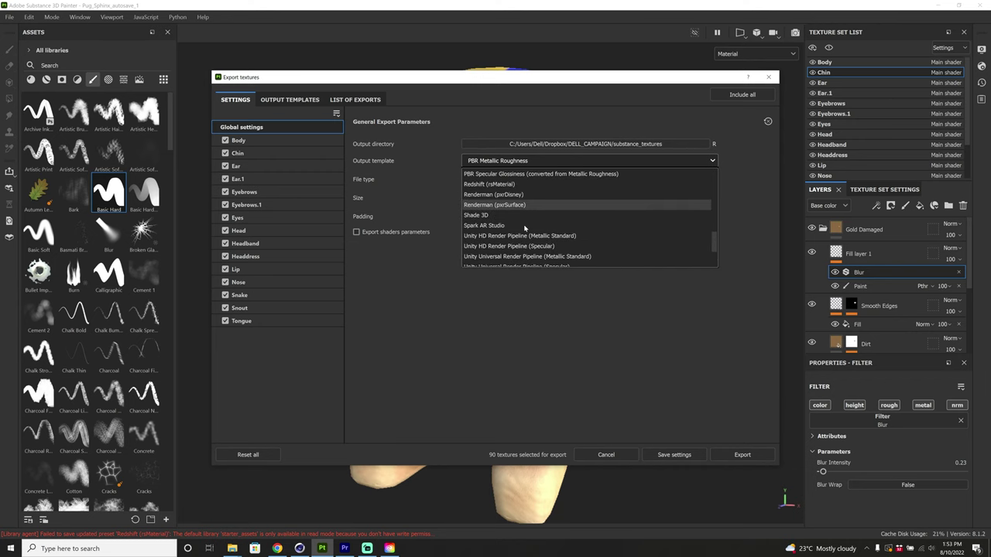
pyautogui.click(503, 186)
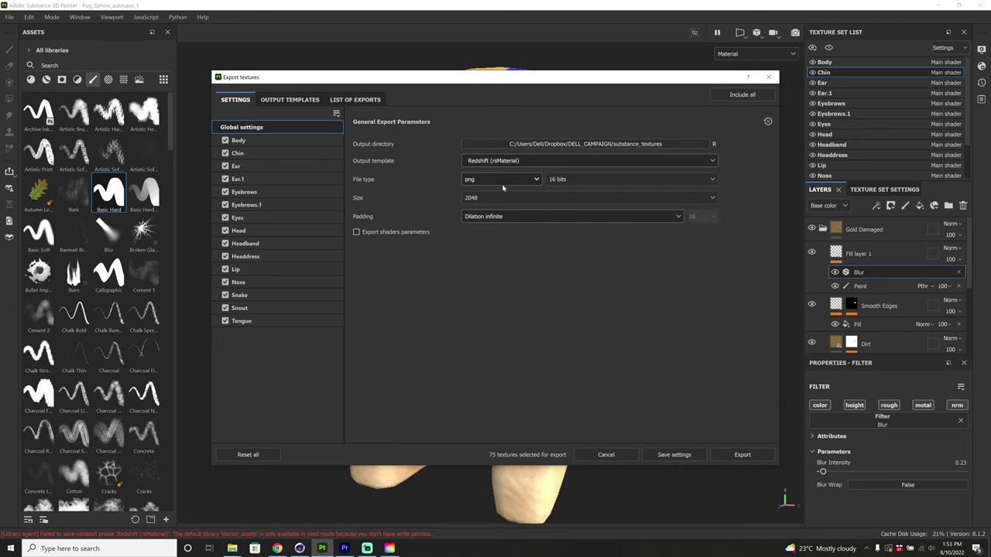
pyautogui.click(378, 100)
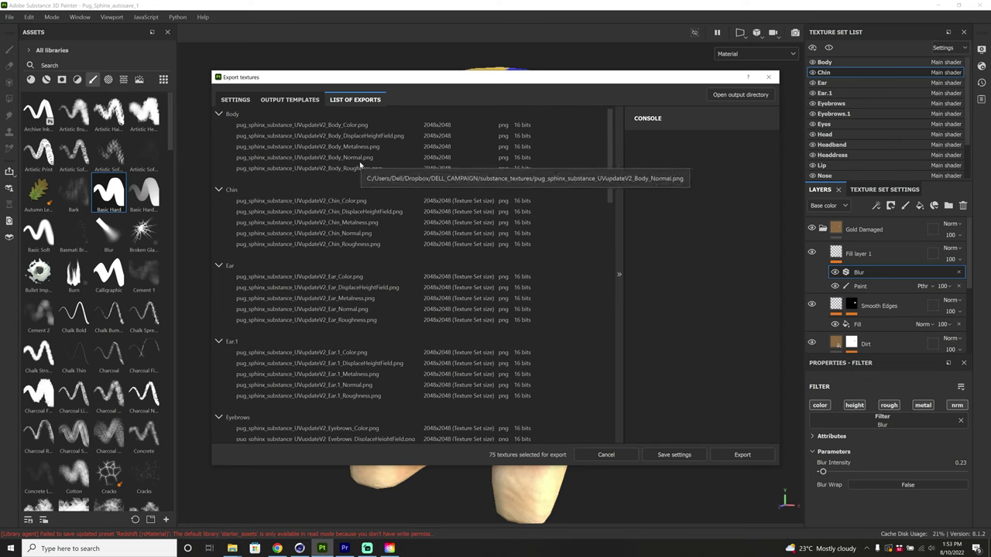
pyautogui.click(738, 454)
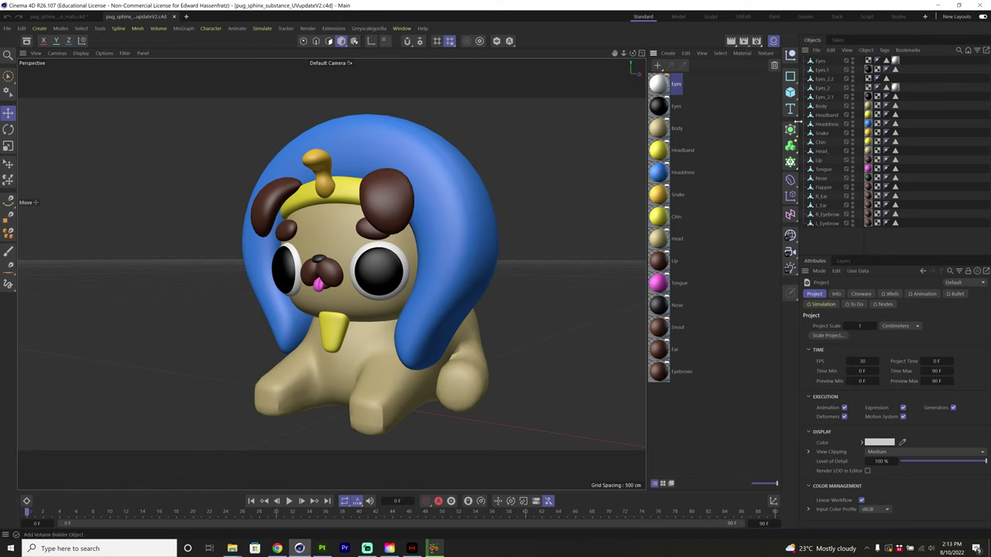
# Inspect the settings of the white Eyes material in Cinema 4D, leaving no material selected.
pyautogui.doubleClick(669, 93)
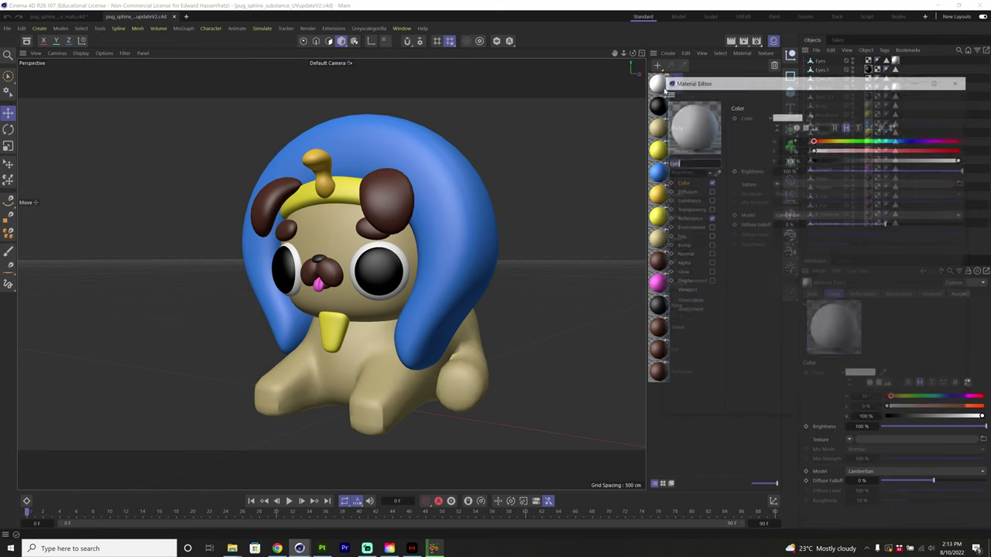
pyautogui.click(962, 80)
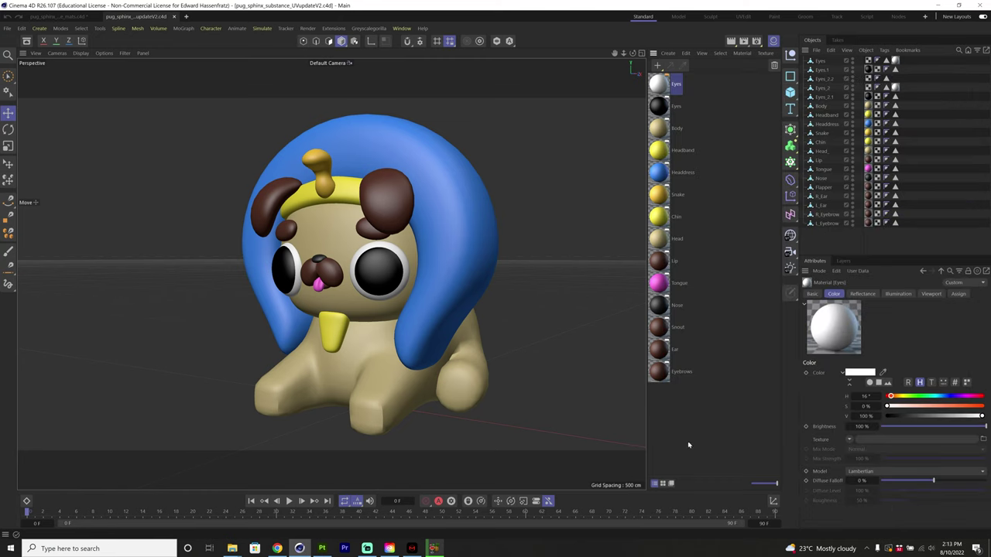
pyautogui.click(668, 409)
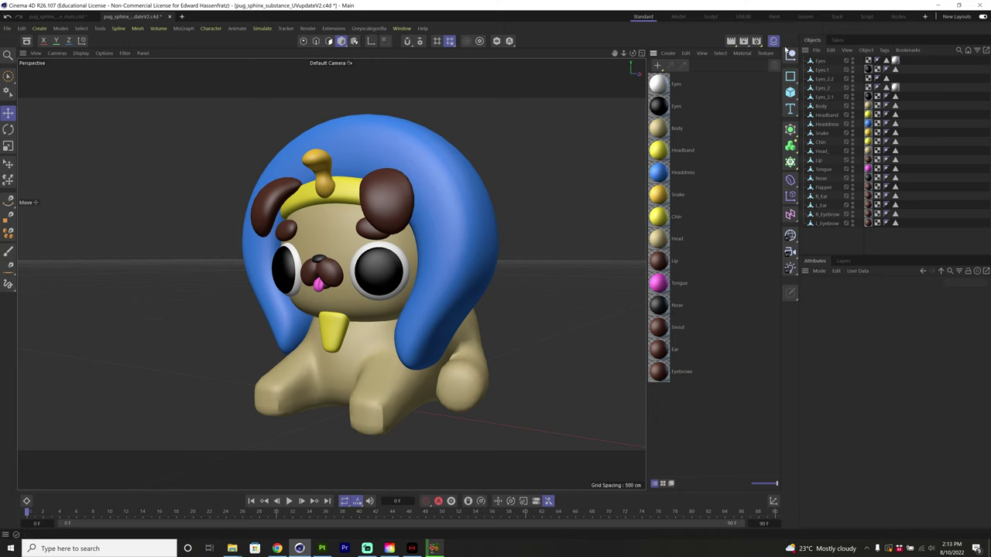
# Set the project's renderer to Redshift in the render settings.
pyautogui.hotkey('ctrl', 'b')
pyautogui.click(756, 58)
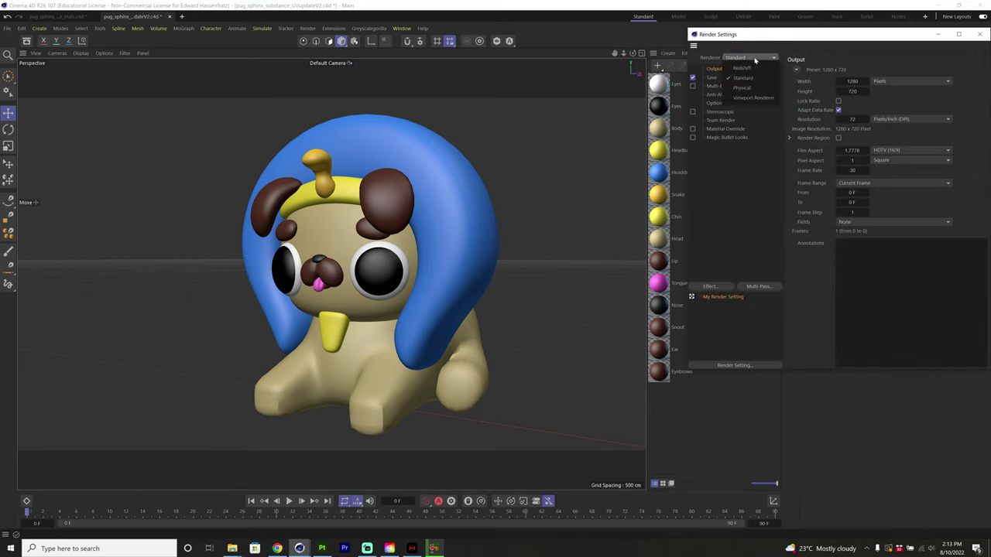
pyautogui.click(742, 68)
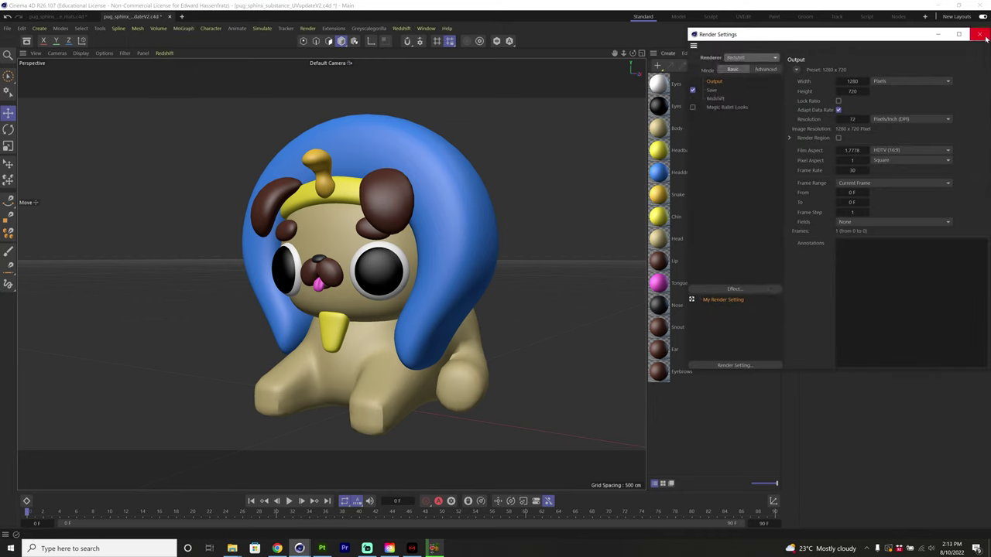
pyautogui.click(979, 34)
# Convert and replace all of the scene's materials with Redshift materials and select the white Eyes material.
pyautogui.click(742, 52)
pyautogui.moveTo(752, 115)
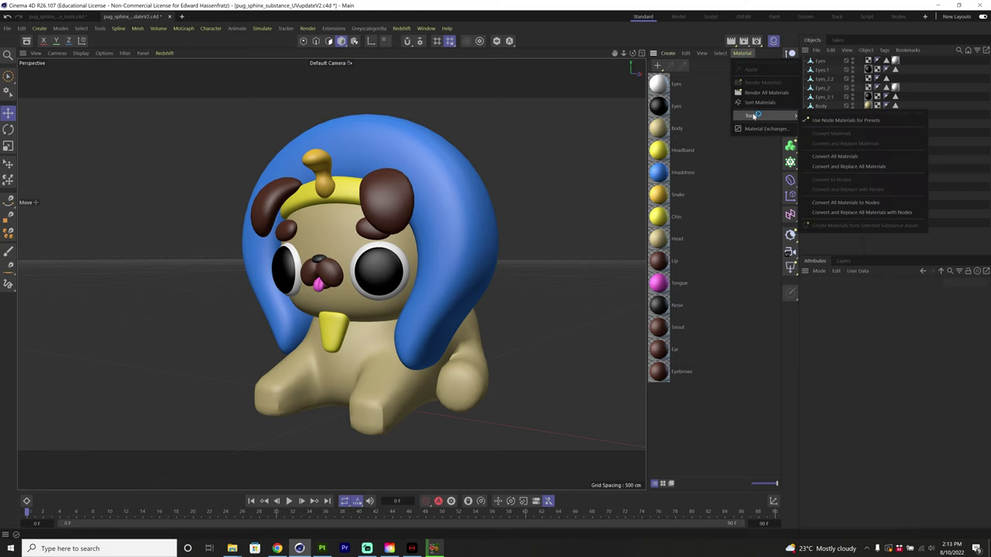
pyautogui.click(868, 167)
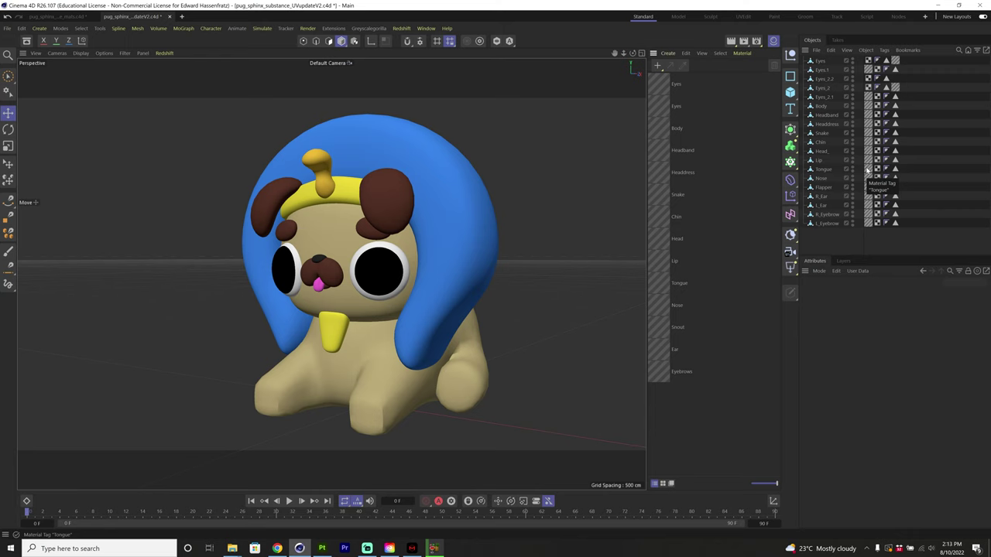
pyautogui.click(660, 86)
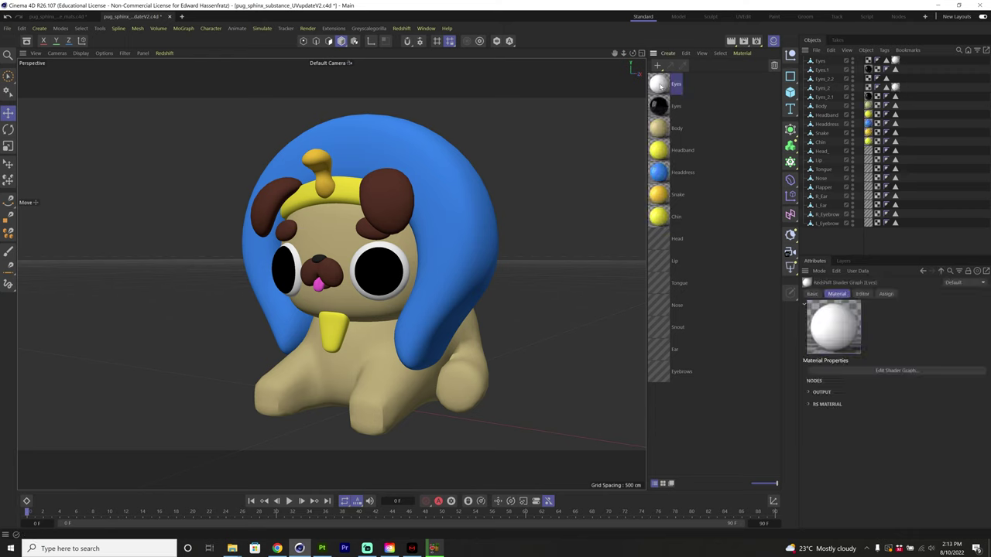
# Open the Body material's shader graph, enlarge its window beside the pug model and clear the node search.
pyautogui.doubleClick(660, 130)
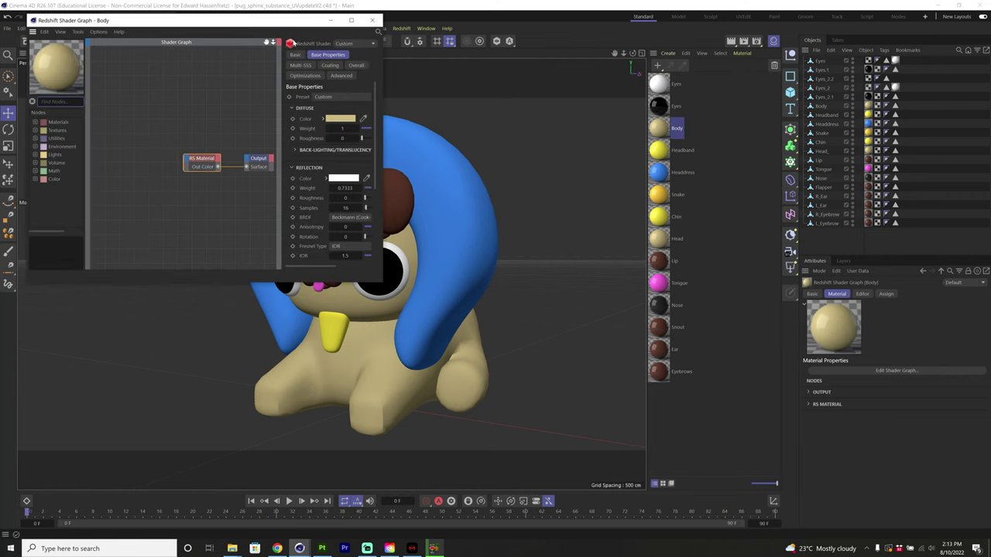
pyautogui.moveTo(263, 23); pyautogui.dragTo(792, 218)
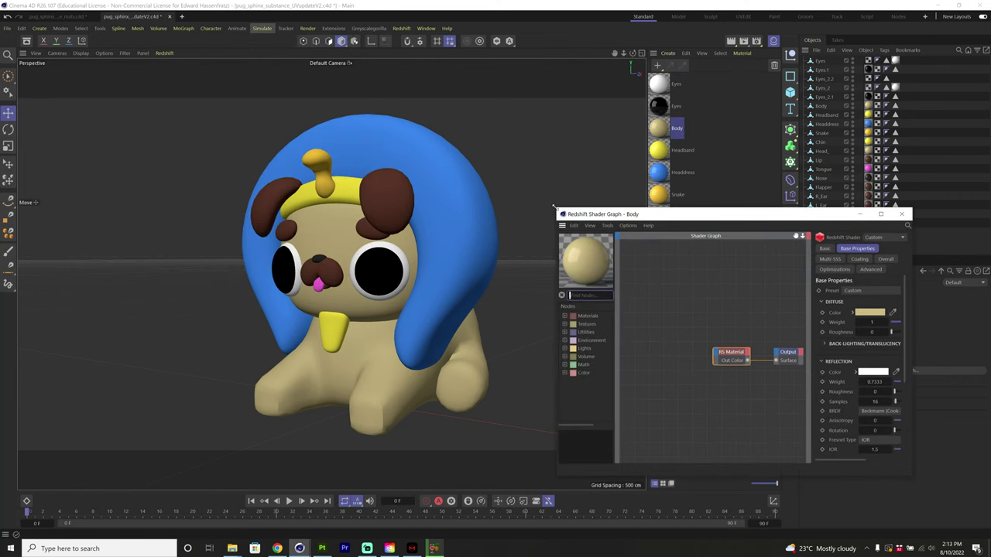
pyautogui.moveTo(555, 209); pyautogui.dragTo(391, 105)
pyautogui.write('1')
pyautogui.moveTo(341, 256); pyautogui.dragTo(374, 194)
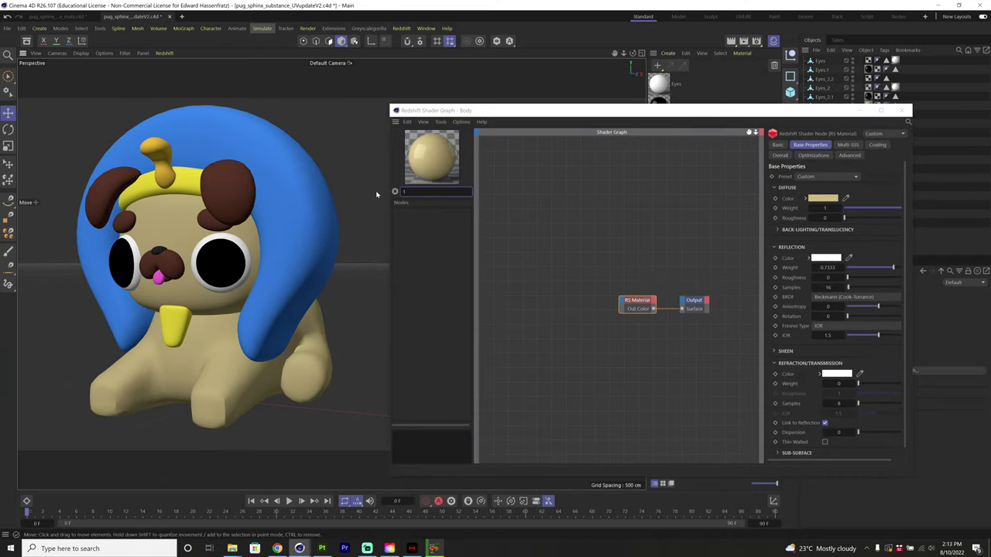
pyautogui.press('BackSpace')
pyautogui.click(567, 214)
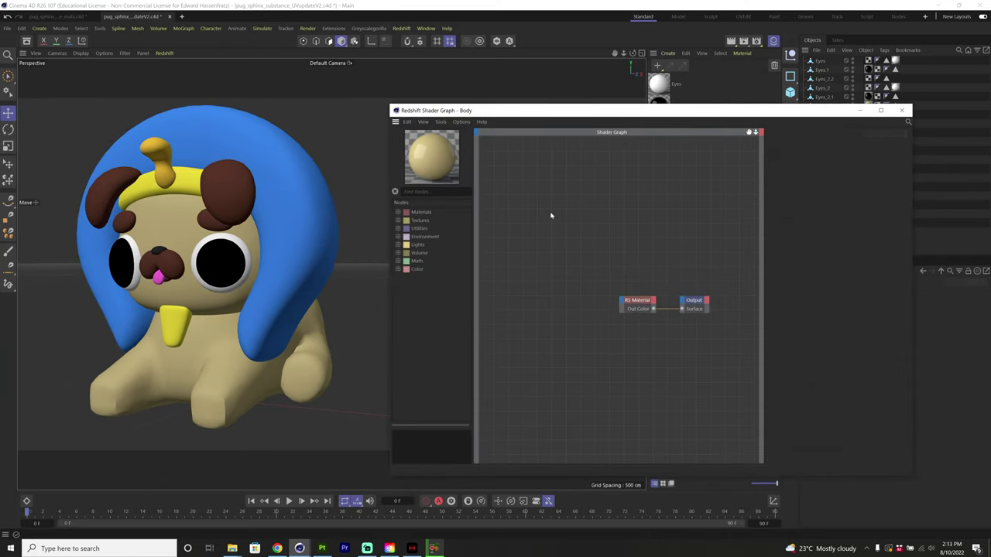
# Add the five Body texture maps from the substance_textures folder to the Body shader graph, copying them to the project location.
pyautogui.click(232, 548)
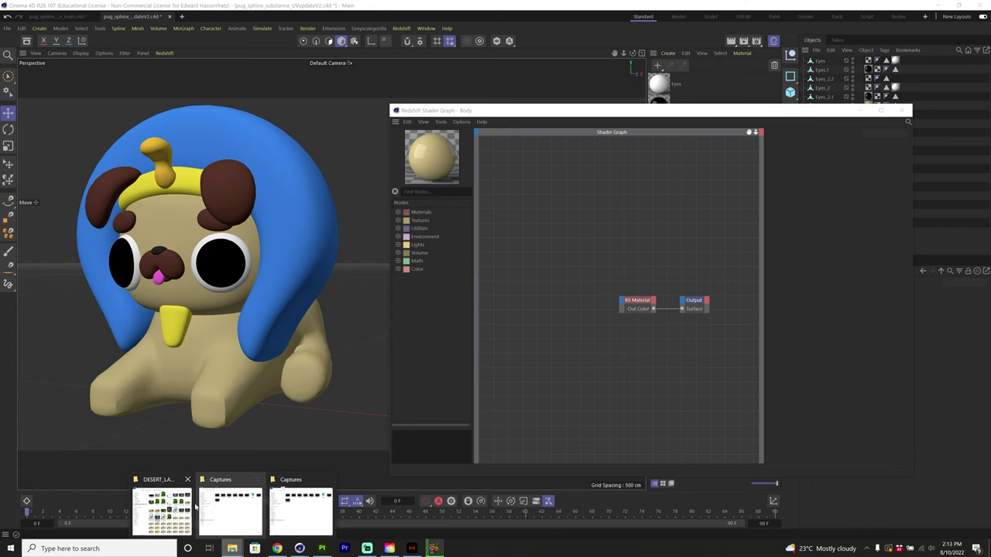
pyautogui.click(195, 507)
pyautogui.doubleClick(190, 290)
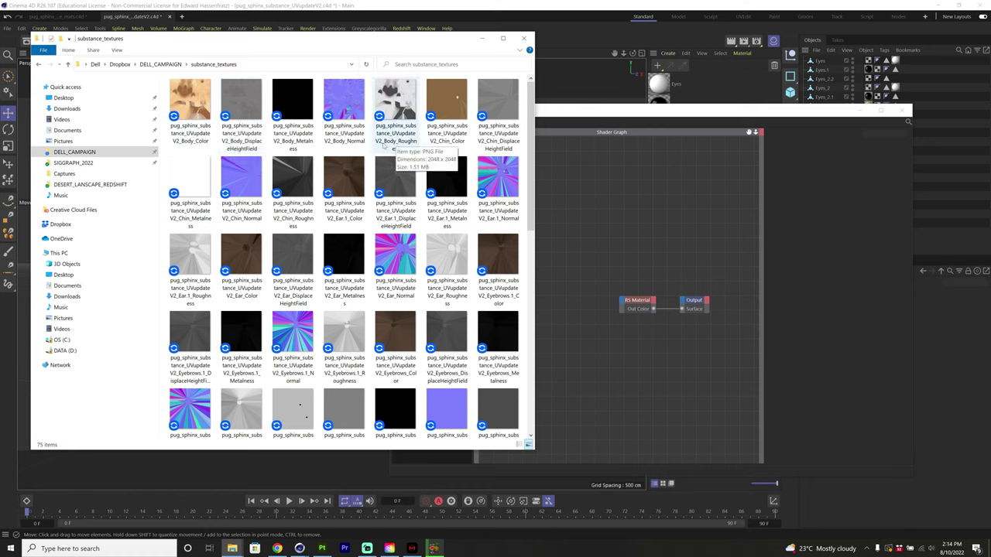
pyautogui.click(397, 122)
pyautogui.keyDown('shift'); pyautogui.click(202, 112); pyautogui.keyUp('shift')
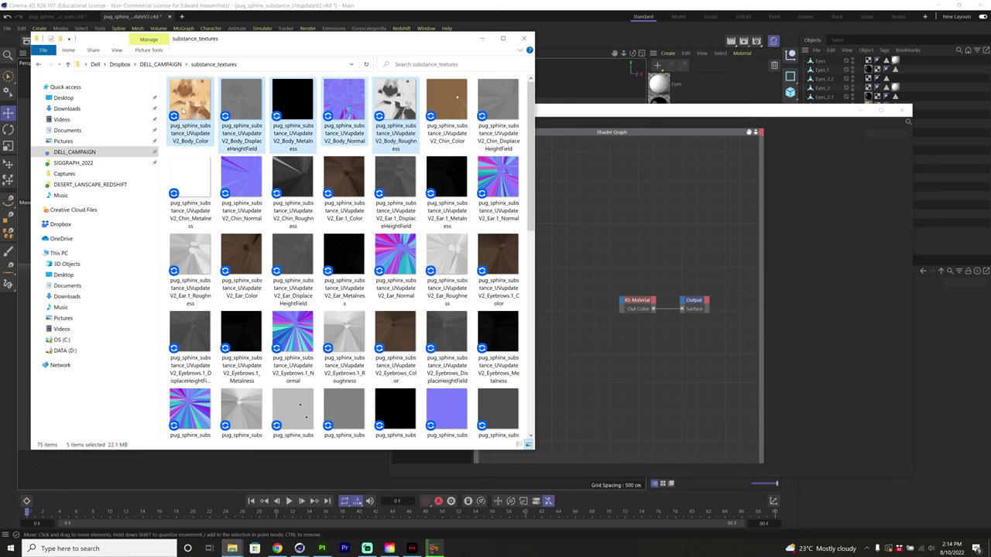
pyautogui.moveTo(184, 111); pyautogui.dragTo(596, 213)
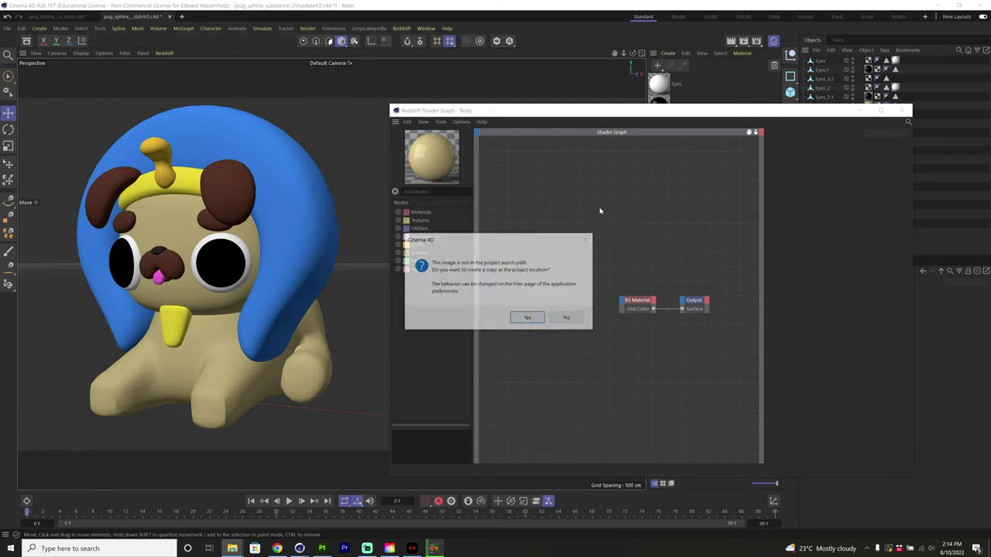
pyautogui.click(528, 318)
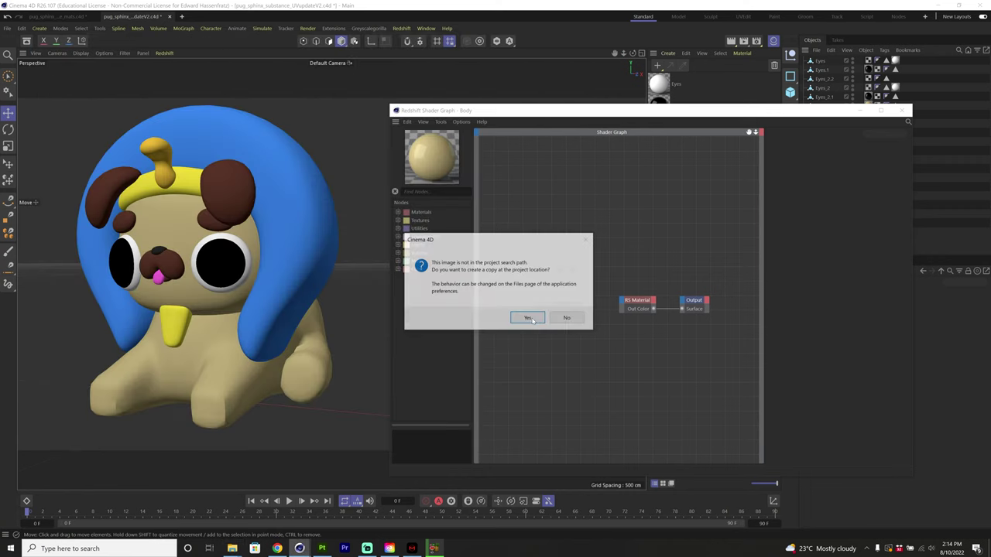
pyautogui.click(528, 318)
# Spread out the Body texture nodes and connect the Body_Color texture to the RS Material's diffuse color.
pyautogui.moveTo(542, 200); pyautogui.dragTo(453, 273)
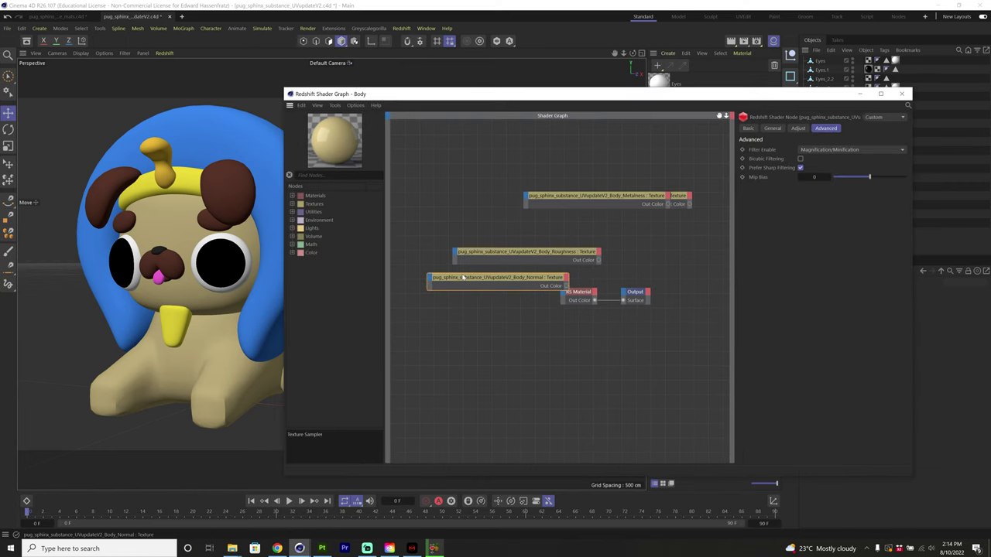
pyautogui.moveTo(566, 199); pyautogui.dragTo(471, 133)
pyautogui.moveTo(608, 202); pyautogui.dragTo(509, 192)
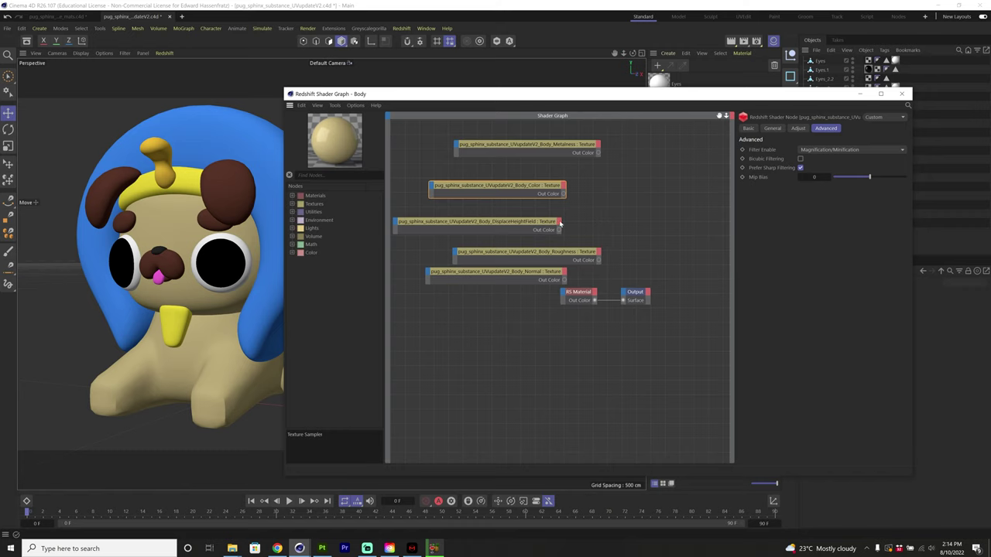
pyautogui.moveTo(567, 287); pyautogui.dragTo(565, 292)
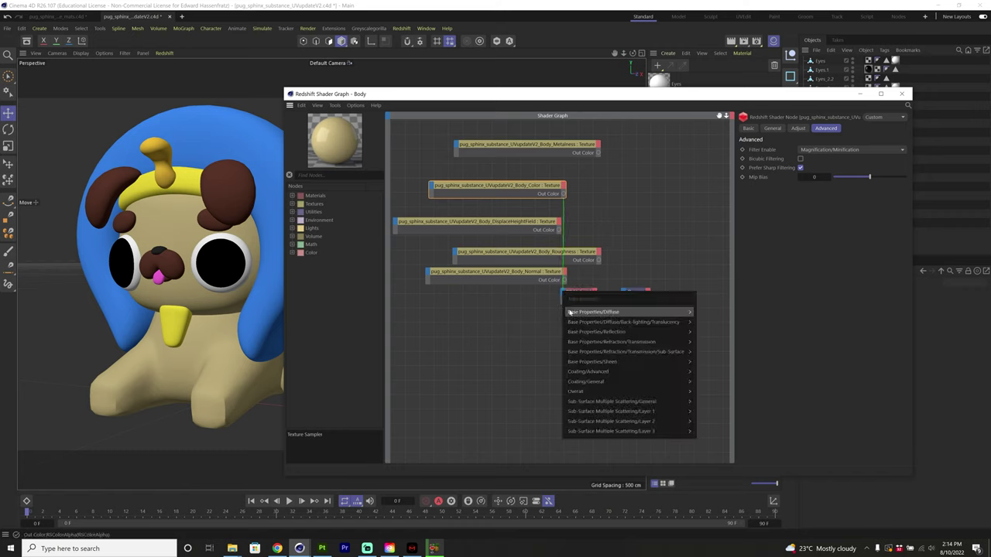
pyautogui.click(718, 315)
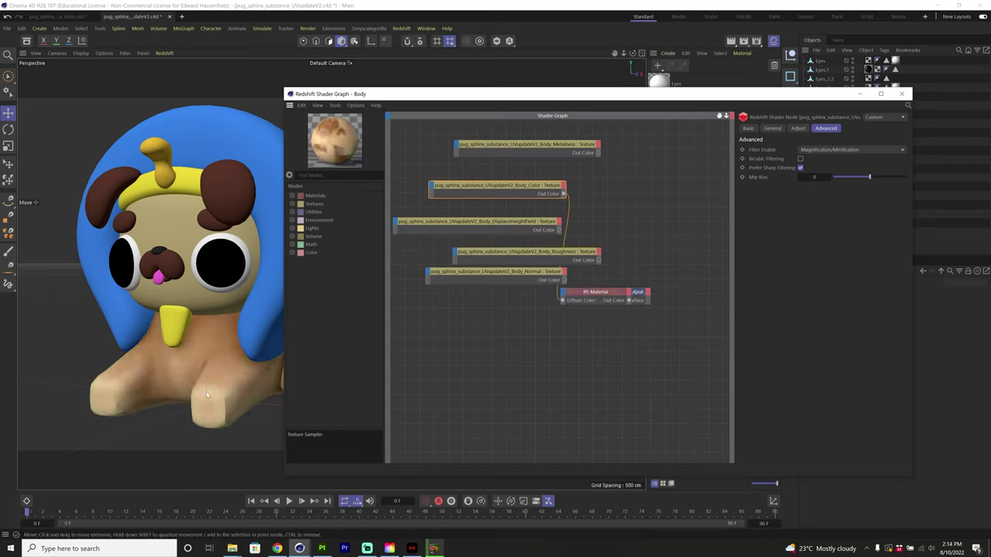
# Add a Bump Map node fed by the Body_Normal texture and set its input map type to Tangent-Space Normal.
pyautogui.moveTo(504, 199); pyautogui.dragTo(475, 347)
pyautogui.moveTo(507, 275); pyautogui.dragTo(488, 387)
pyautogui.click(331, 174)
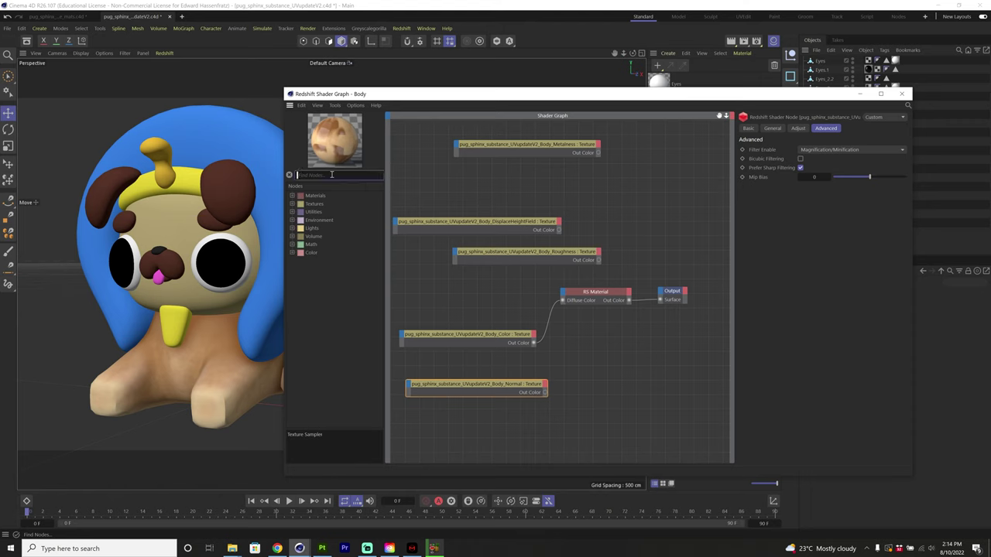
pyautogui.write('bu')
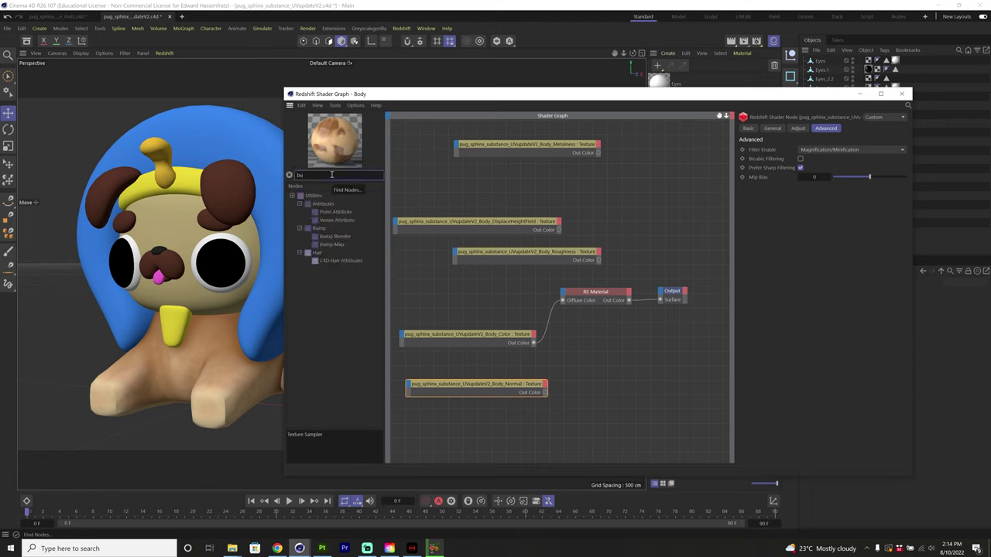
pyautogui.moveTo(329, 245); pyautogui.dragTo(578, 392)
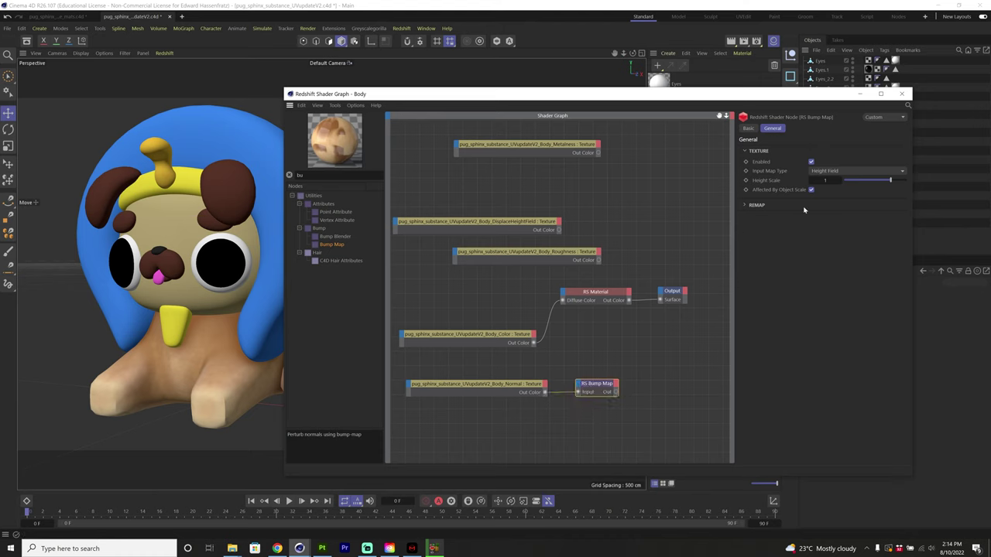
pyautogui.click(840, 171)
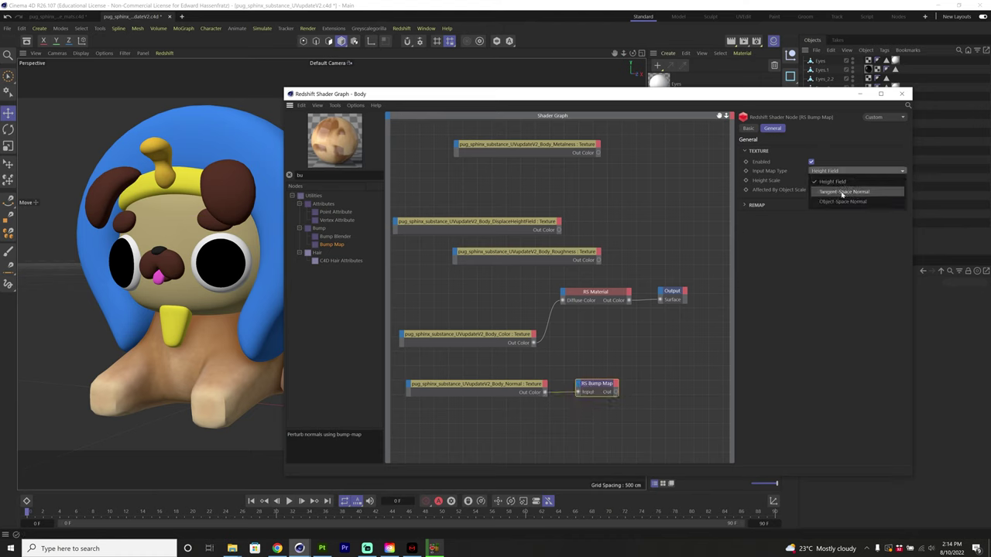
pyautogui.click(841, 191)
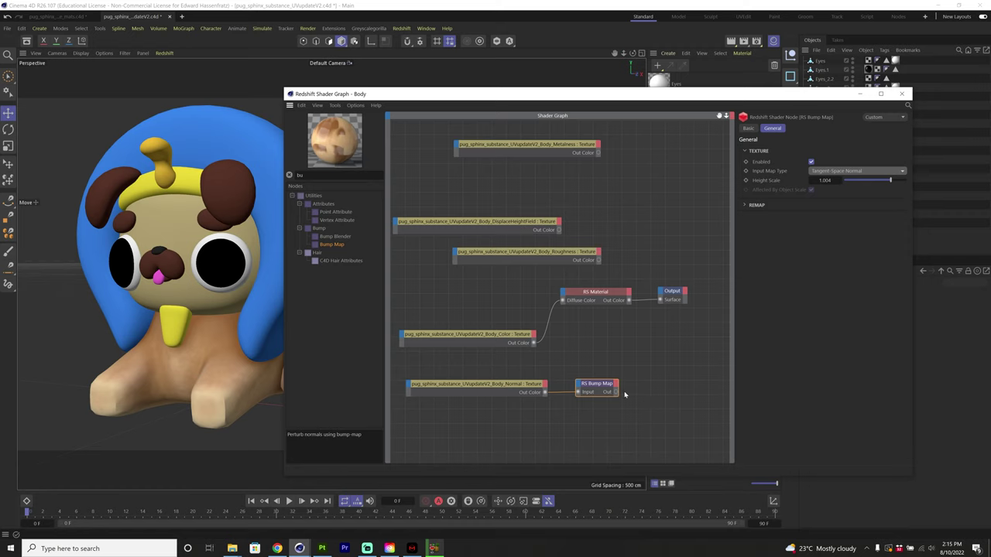
# Connect the RS Bump Map node's output to the RS Material's overall bump input.
pyautogui.moveTo(617, 393); pyautogui.dragTo(681, 314)
pyautogui.moveTo(665, 392)
pyautogui.click(709, 423)
# Connect the Body_Roughness texture to the RS Material's reflection roughness and line up the Color and Roughness nodes beside it.
pyautogui.moveTo(611, 292); pyautogui.dragTo(637, 291)
pyautogui.moveTo(537, 253); pyautogui.dragTo(495, 270)
pyautogui.click(492, 338)
pyautogui.moveTo(552, 363); pyautogui.dragTo(586, 294)
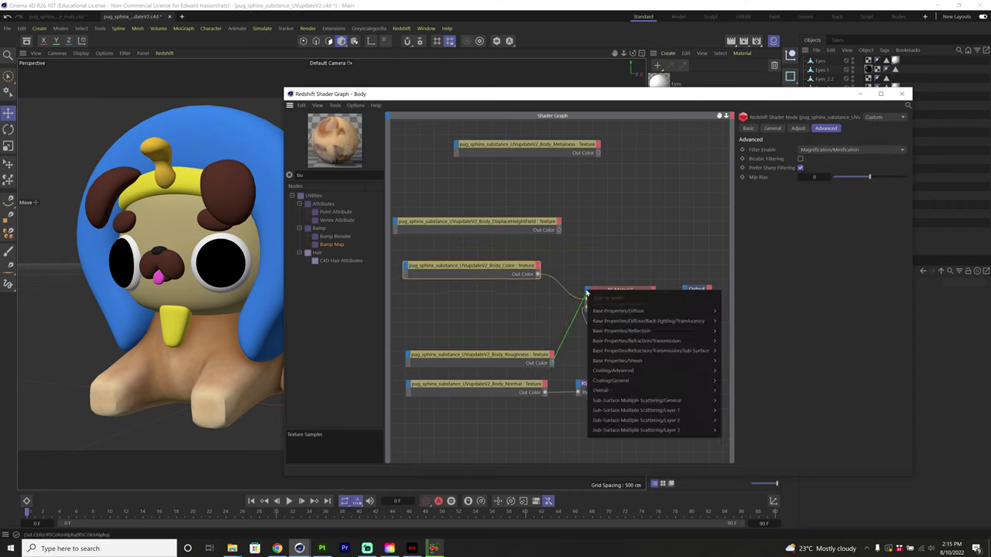
pyautogui.moveTo(651, 331)
pyautogui.click(739, 355)
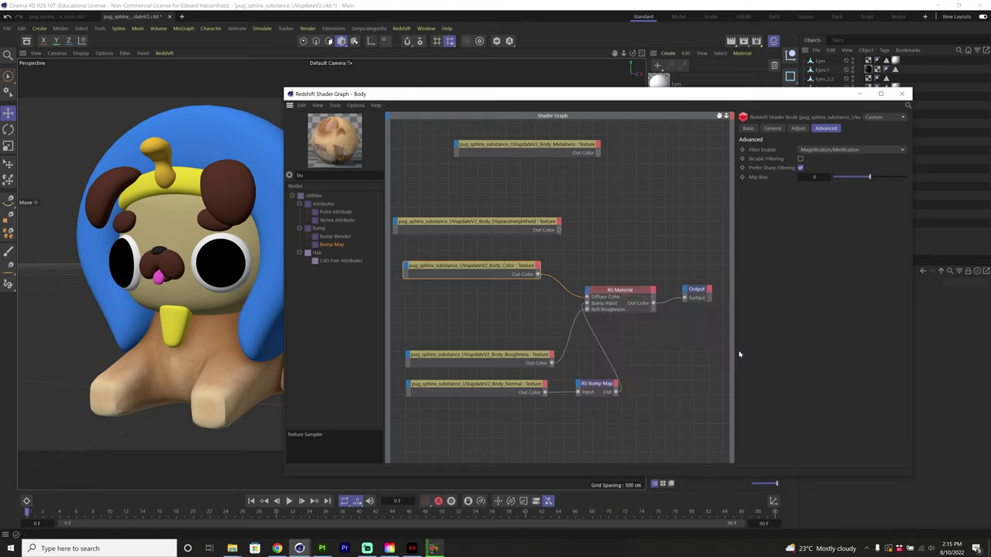
pyautogui.moveTo(511, 355); pyautogui.dragTo(503, 319)
# Add a Displacement node with the Body_DisplaceHeightField texture as its Tex Map and connect it to the Output node's displacement.
pyautogui.moveTo(519, 226); pyautogui.dragTo(516, 423)
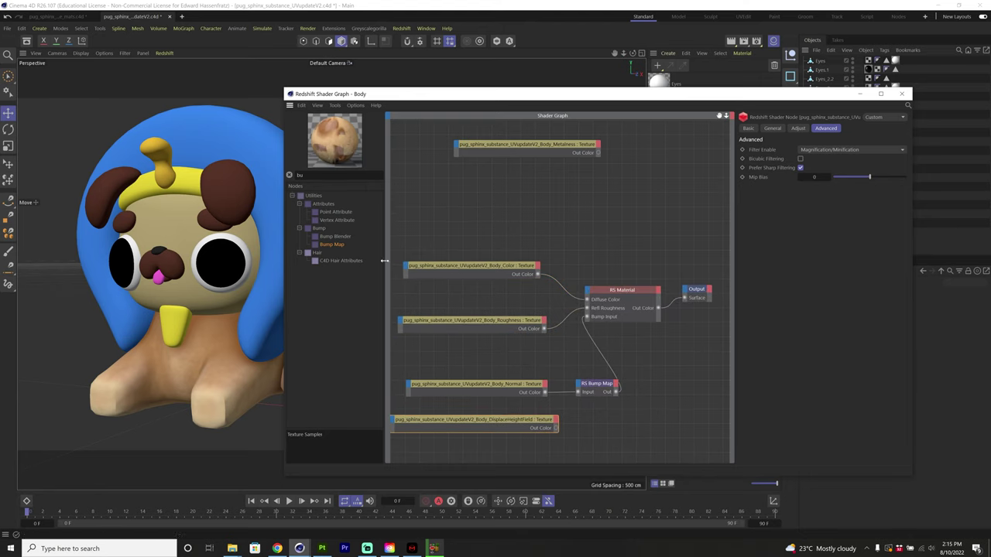
pyautogui.click(288, 175)
pyautogui.write('dis')
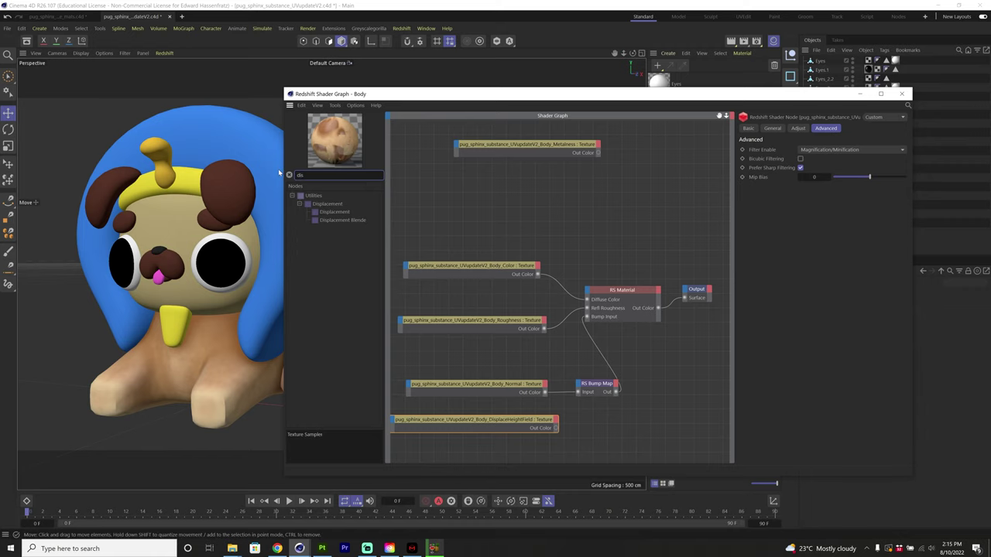
pyautogui.moveTo(335, 211); pyautogui.dragTo(628, 438)
pyautogui.moveTo(555, 428); pyautogui.dragTo(624, 432)
pyautogui.moveTo(627, 449)
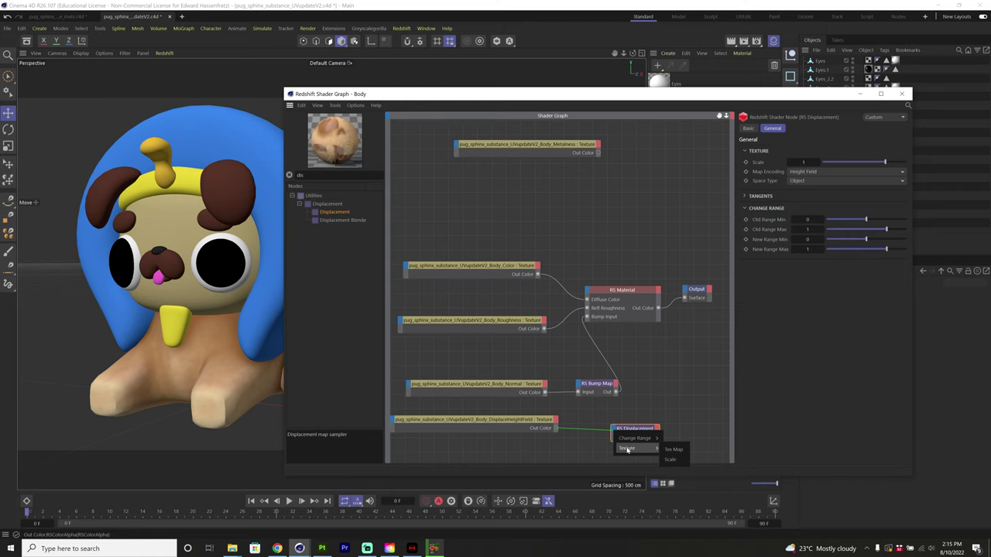
pyautogui.click(664, 450)
pyautogui.moveTo(658, 438); pyautogui.dragTo(687, 294)
pyautogui.click(703, 308)
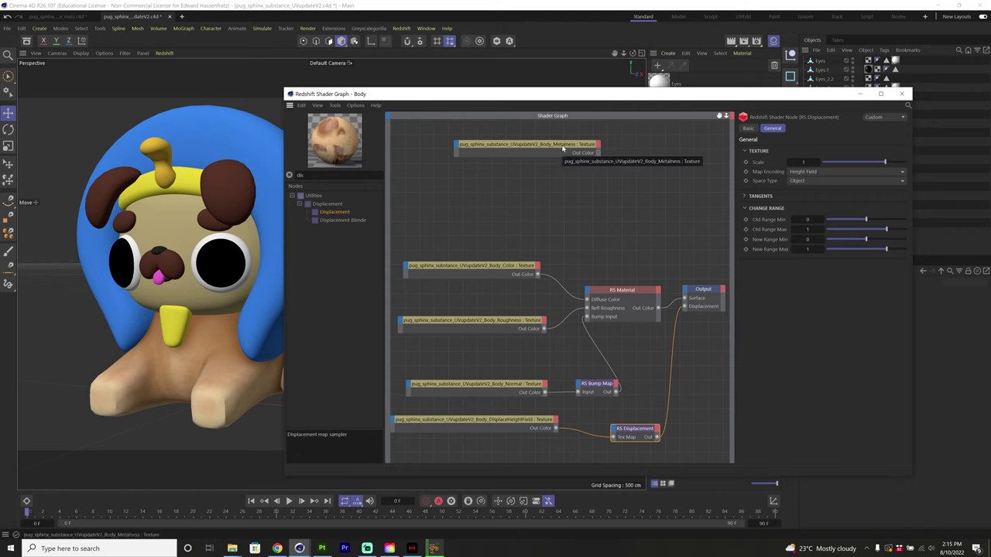
# Delete the Body_Metalness texture node and close the Body shader graph.
pyautogui.moveTo(565, 149); pyautogui.dragTo(508, 358)
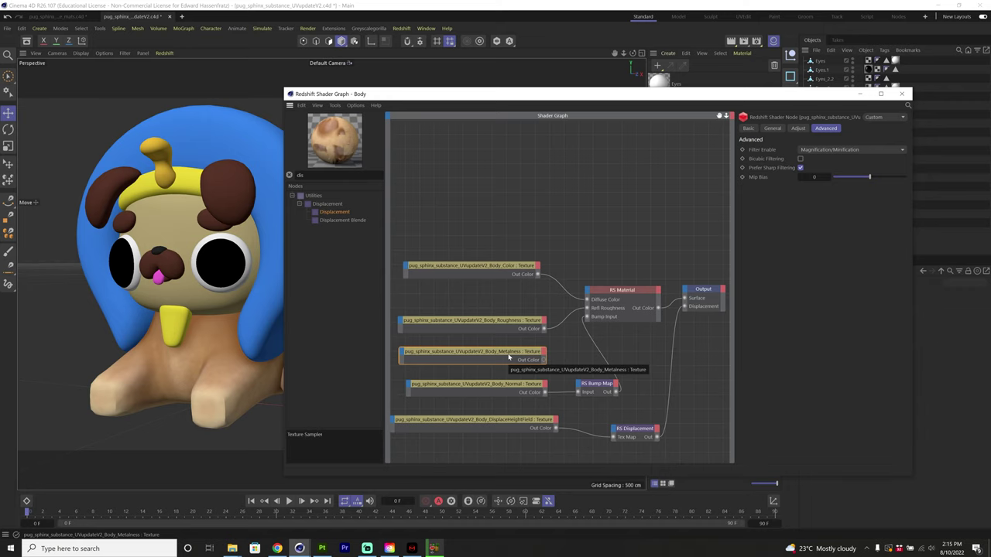
pyautogui.press('Delete')
pyautogui.click(592, 385)
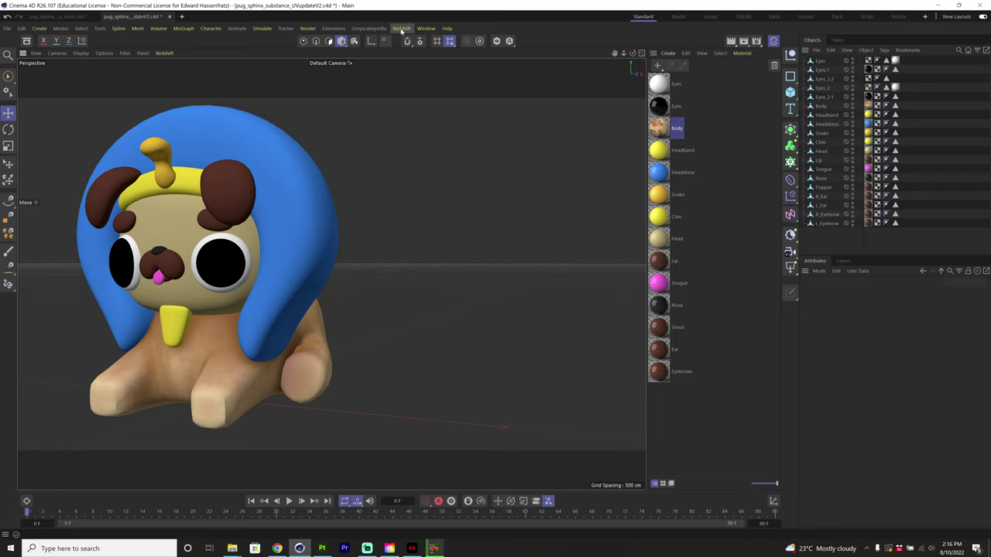
# Open the Redshift RenderView, enlarge its window and start the live progressive render.
pyautogui.click(401, 29)
pyautogui.click(410, 99)
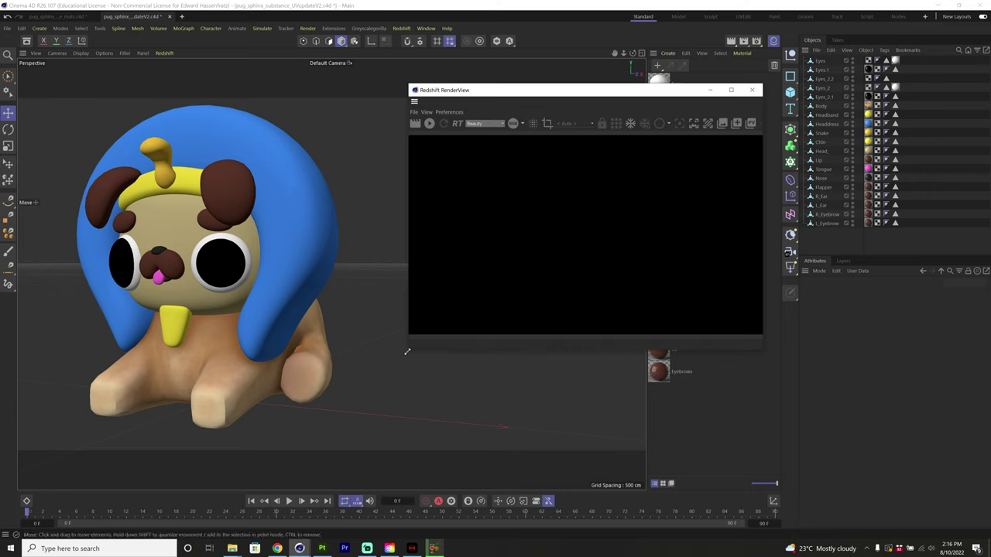
pyautogui.moveTo(407, 351); pyautogui.dragTo(296, 446)
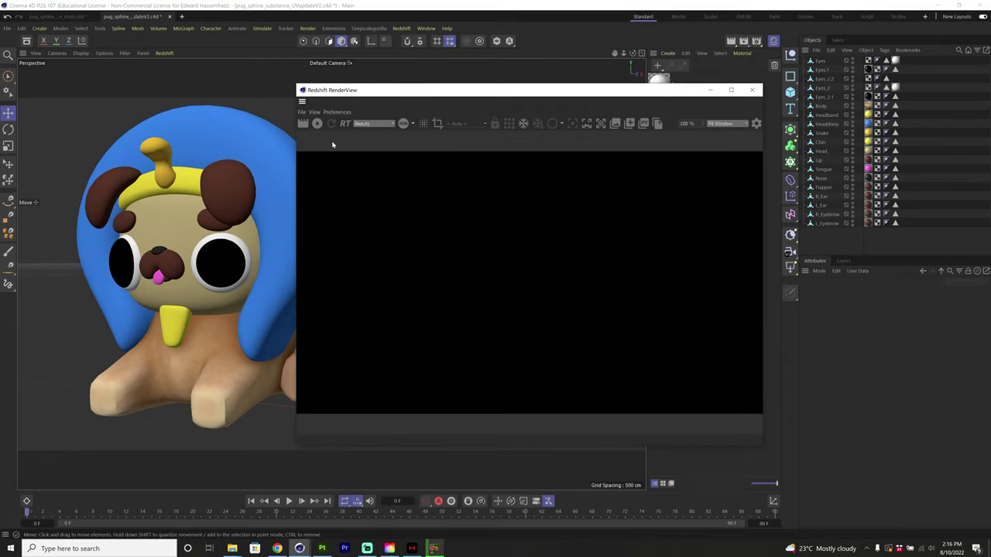
pyautogui.click(316, 123)
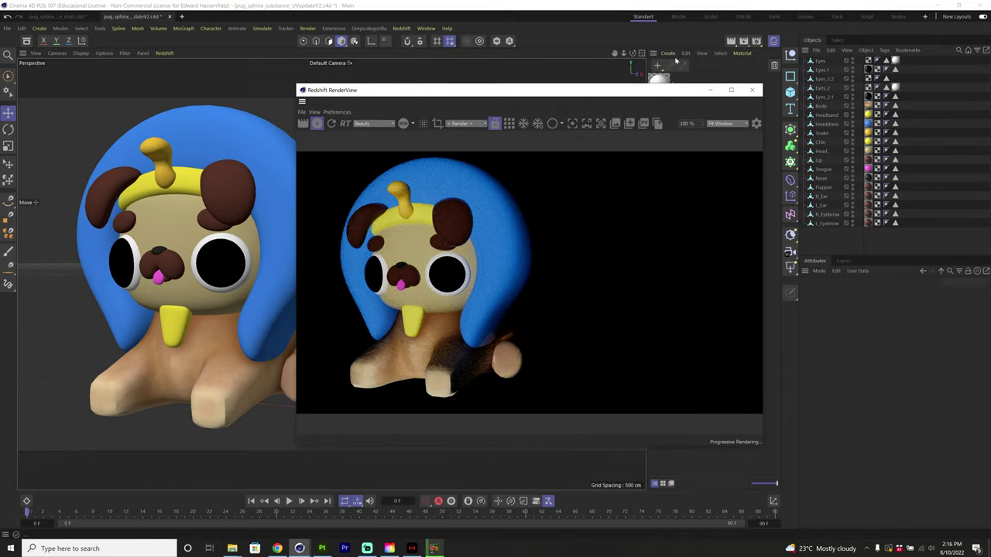
# Add a Redshift dome light to the scene and lower its intensity to 0.798.
pyautogui.click(402, 29)
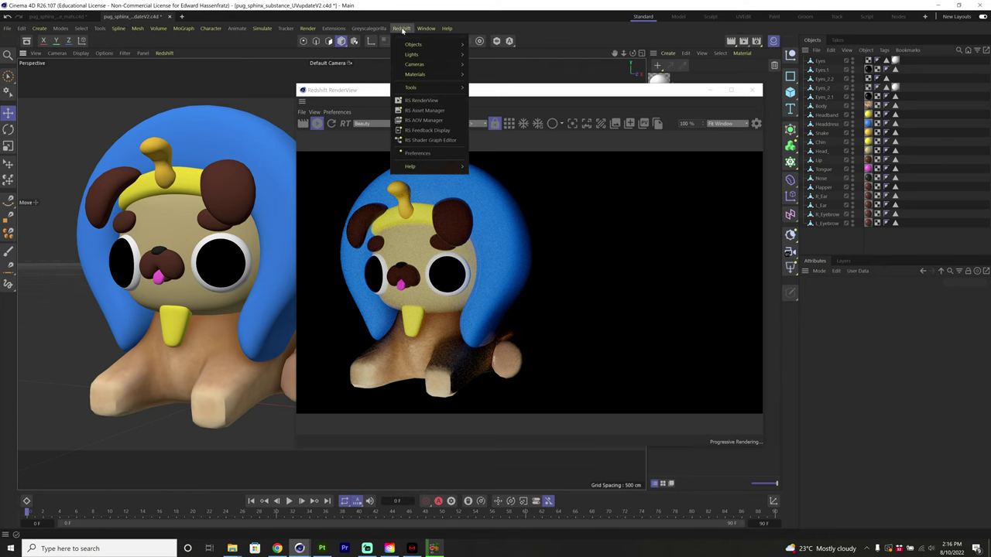
pyautogui.moveTo(412, 58)
pyautogui.click(489, 99)
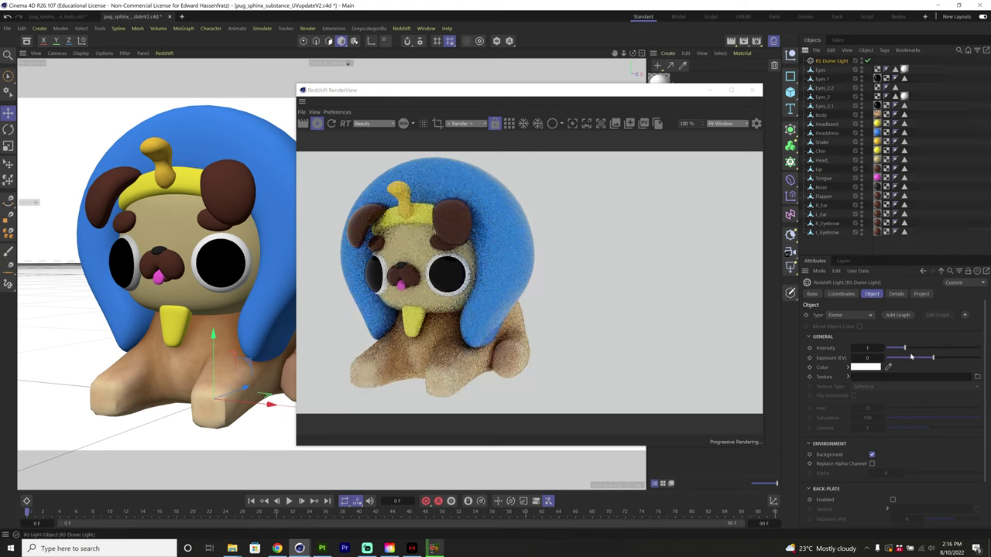
pyautogui.moveTo(904, 348); pyautogui.dragTo(901, 350)
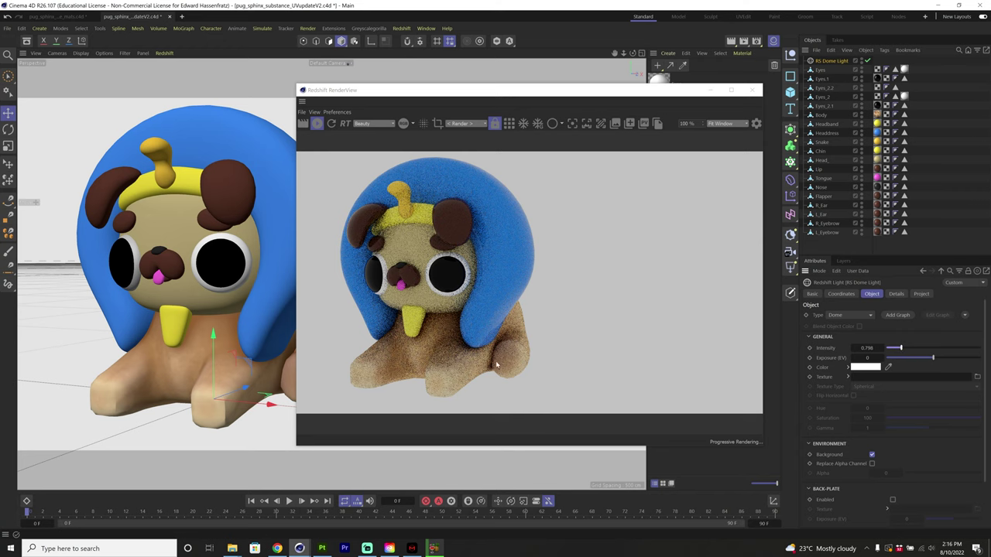
pyautogui.moveTo(602, 94); pyautogui.dragTo(593, 107)
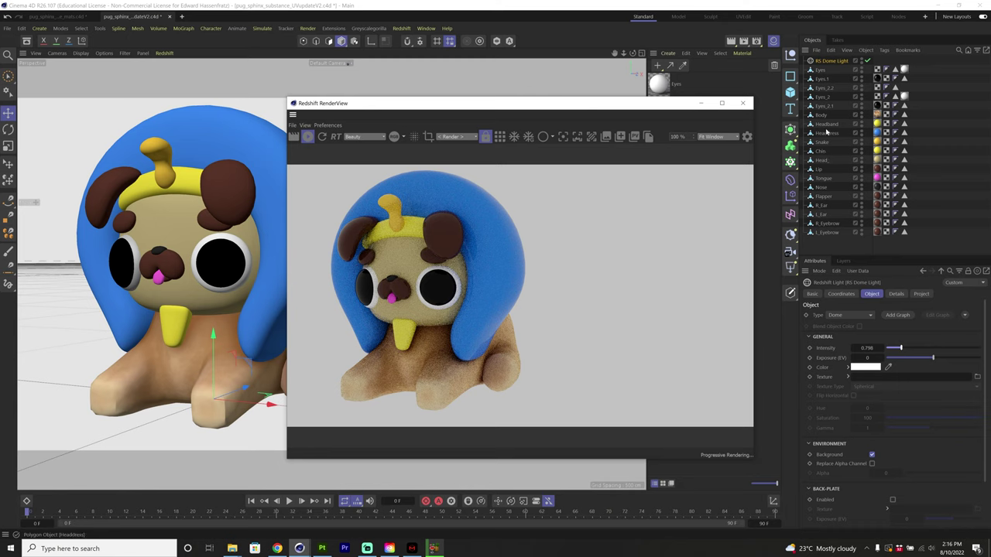
# Add a Redshift Object render tag to the Body object.
pyautogui.click(821, 115)
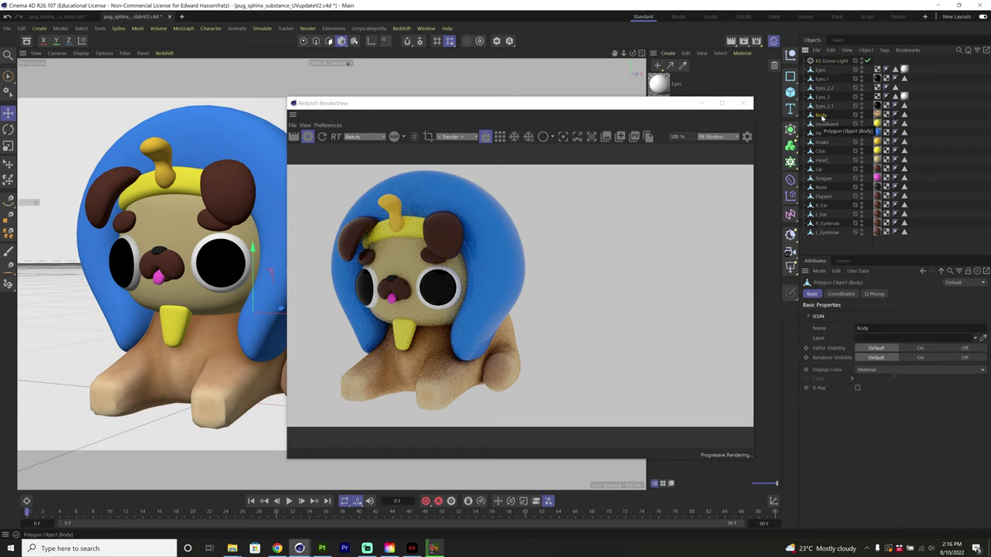
pyautogui.rightClick(824, 115)
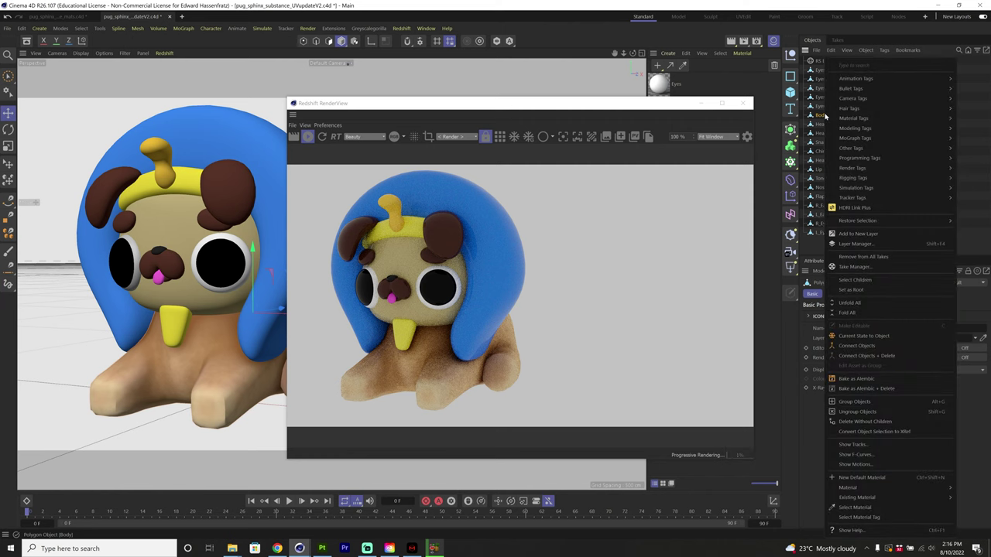
pyautogui.moveTo(852, 167)
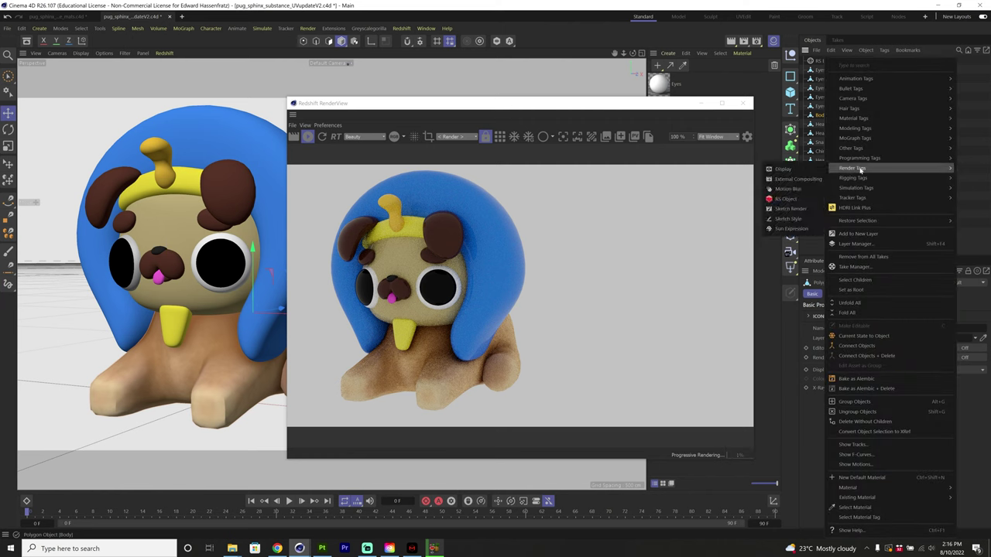
pyautogui.click(809, 202)
# Override the Body tag's geometry settings and enable both tessellation and displacement.
pyautogui.click(865, 293)
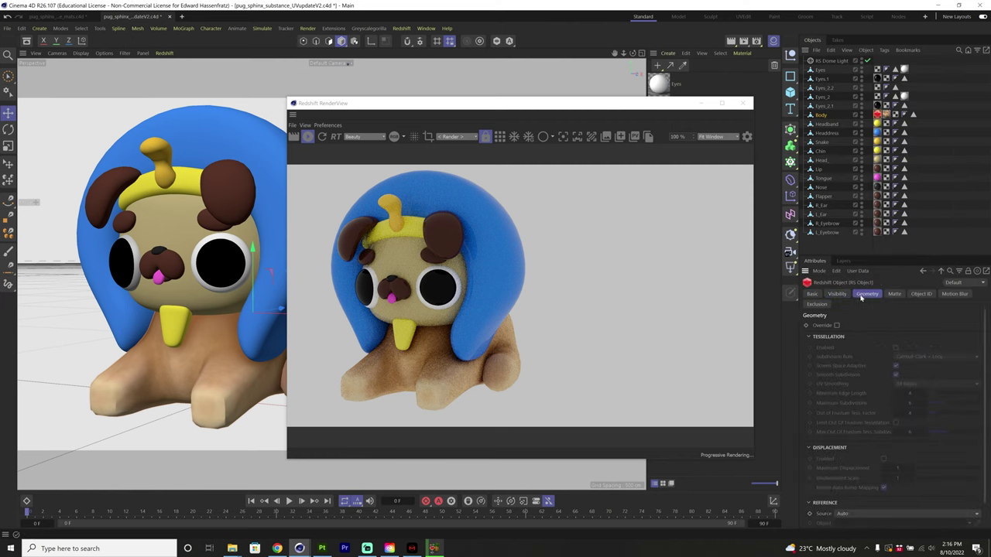
pyautogui.click(836, 326)
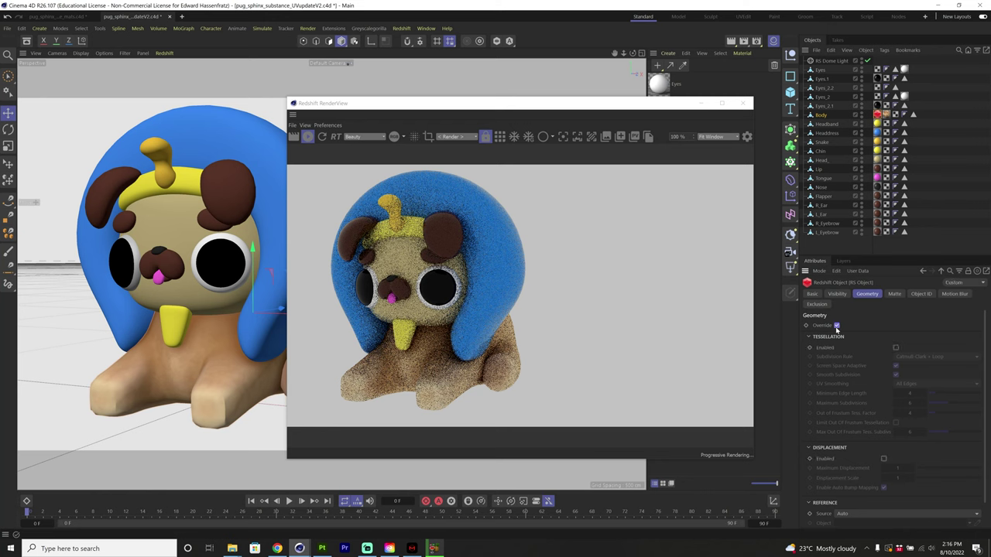
pyautogui.click(896, 348)
pyautogui.click(884, 459)
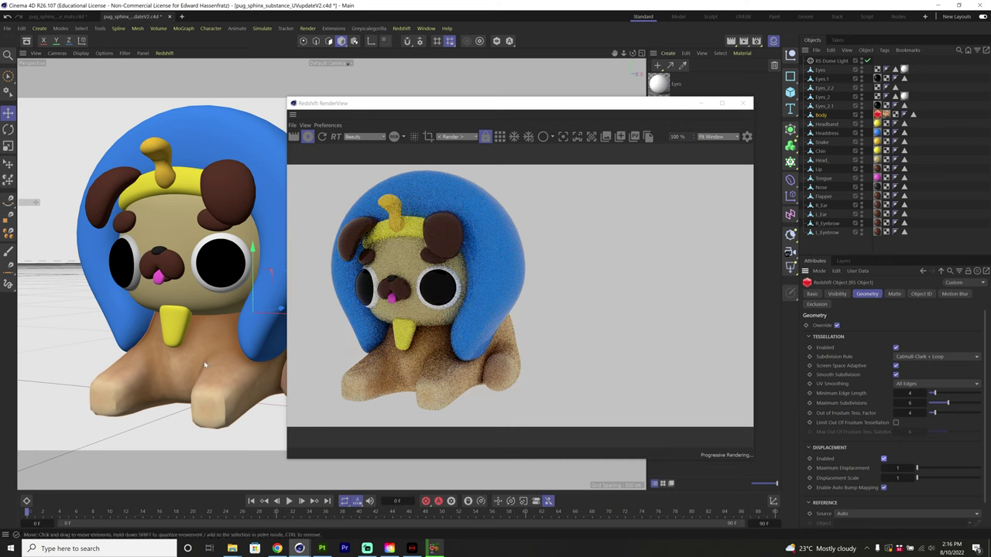
pyautogui.scroll(10, 204, 365)
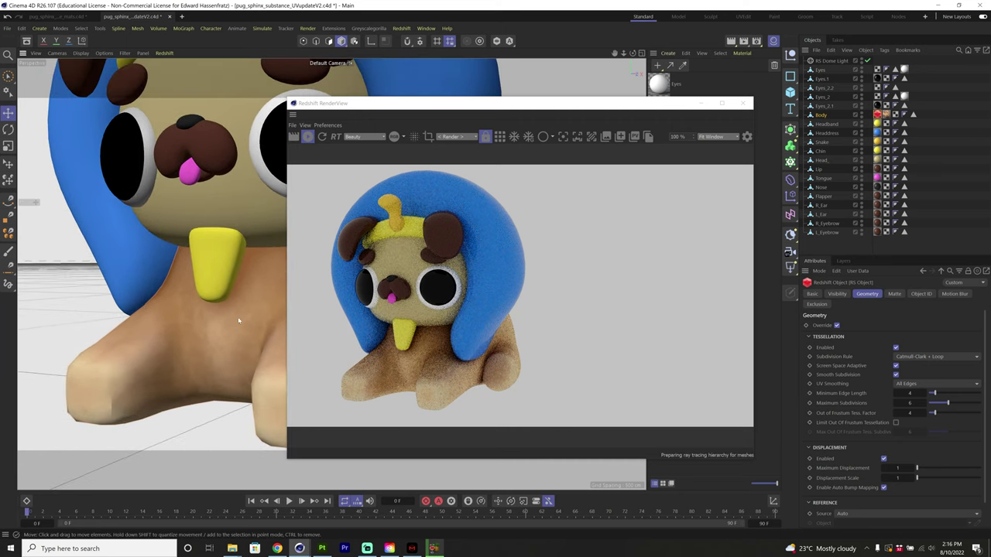
pyautogui.scroll(5, 230, 315)
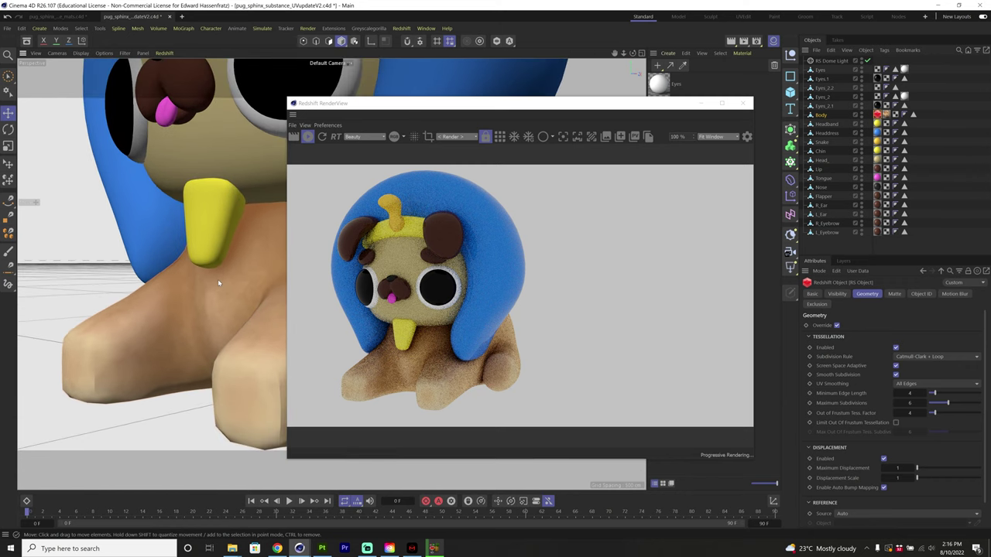
# Open the Head material's shader graph and connect the Head_Color texture to the RS Material.
pyautogui.click(658, 127)
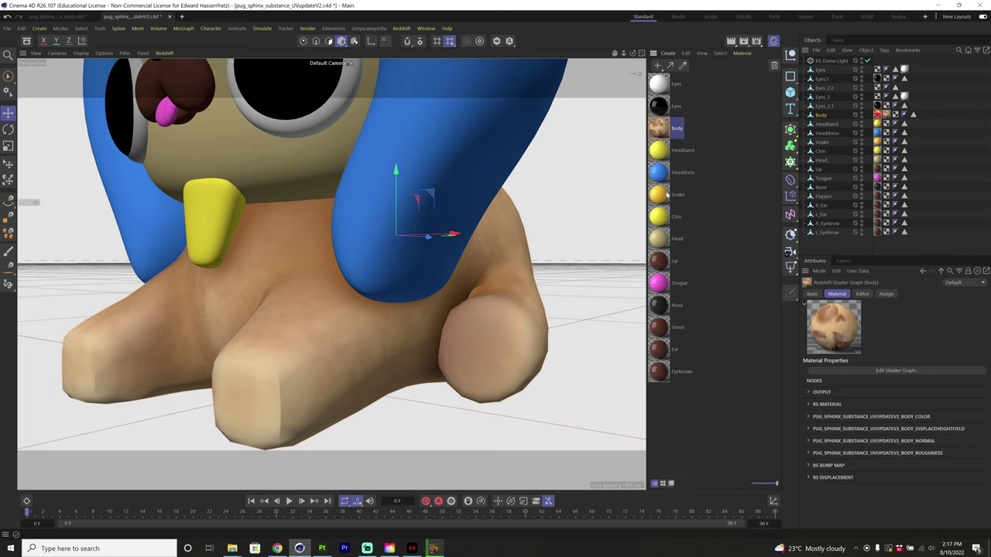
pyautogui.click(658, 238)
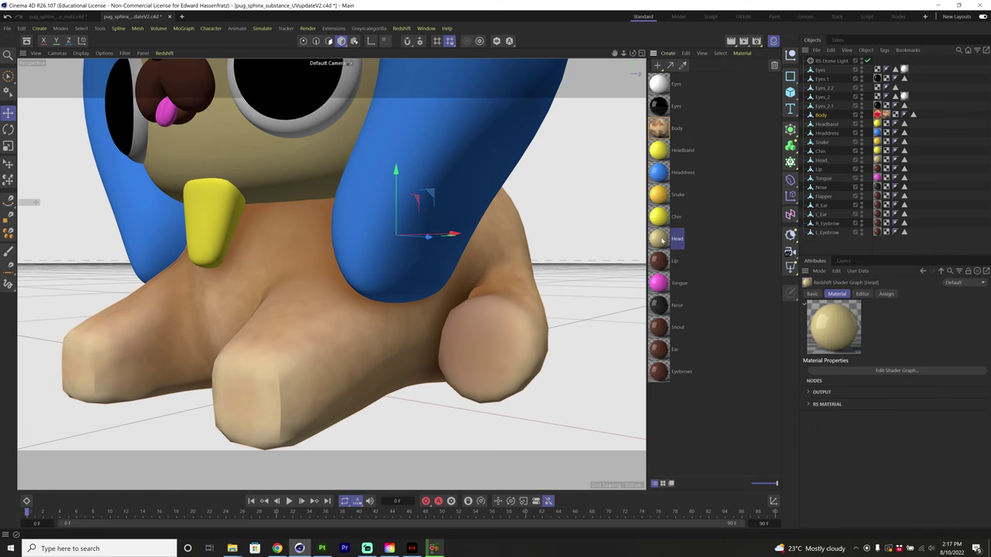
pyautogui.doubleClick(658, 238)
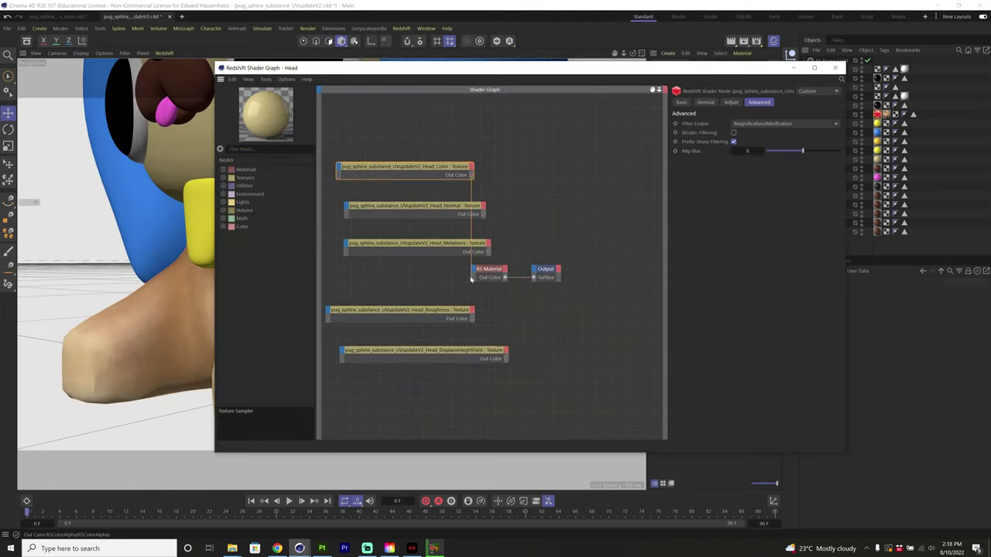
pyautogui.moveTo(463, 213); pyautogui.dragTo(474, 288)
# Add a Displacement node to the Head shader graph and connect its output to the Output node.
pyautogui.click(232, 148)
pyautogui.write('dis')
pyautogui.moveTo(266, 185); pyautogui.dragTo(556, 348)
pyautogui.moveTo(579, 356); pyautogui.dragTo(603, 292)
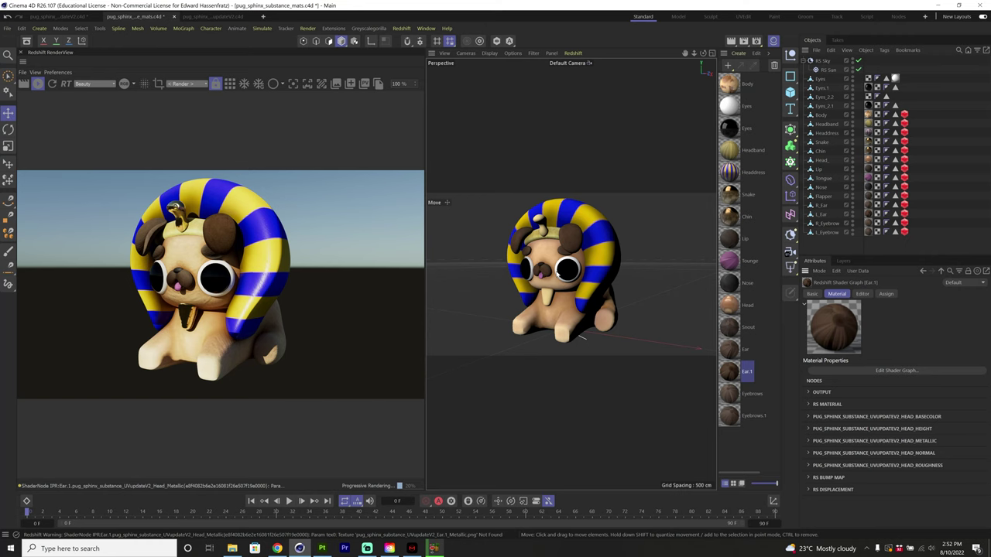
# Examine the fully textured pug sphinx from several angles in the viewport and the live Redshift render.
pyautogui.scroll(4, 578, 280)
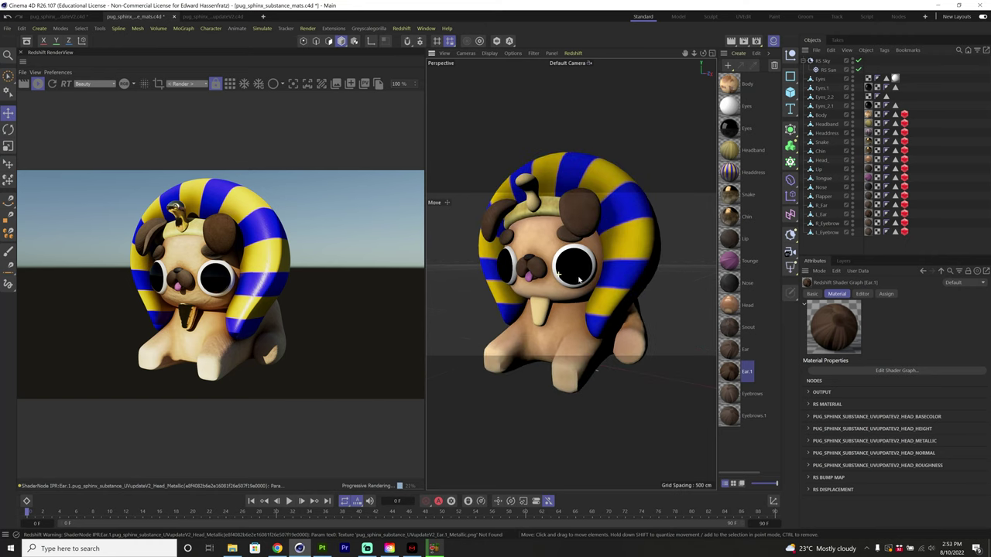
pyautogui.moveTo(578, 280)
pyautogui.keyDown('alt'); pyautogui.mouseDown()
pyautogui.moveTo(546, 277)
pyautogui.moveTo(595, 269)
pyautogui.moveTo(597, 282)
pyautogui.moveTo(565, 277)
pyautogui.moveTo(594, 274)
pyautogui.mouseUp(); pyautogui.keyUp('alt')
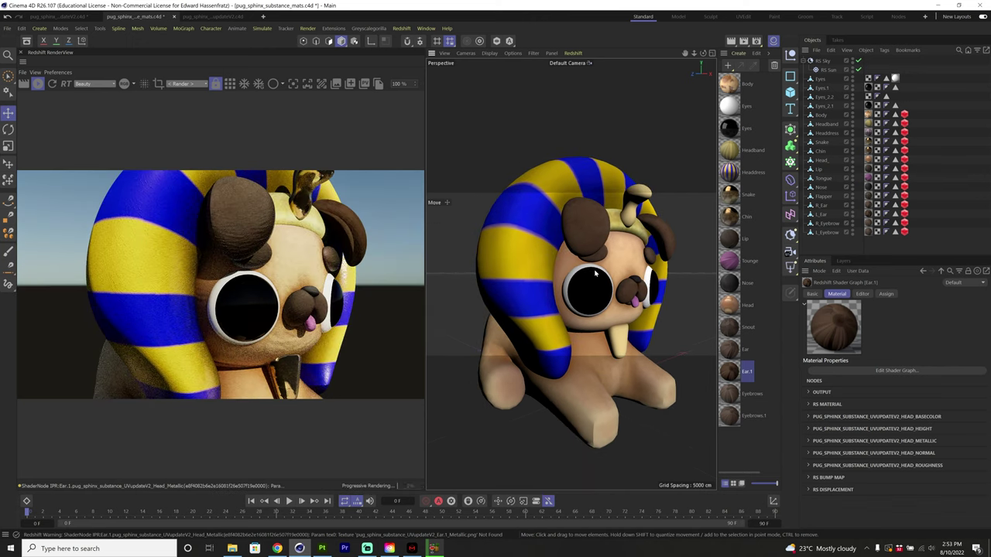
pyautogui.keyDown('alt'); pyautogui.moveTo(594, 273); pyautogui.dragTo(505, 248); pyautogui.keyUp('alt')
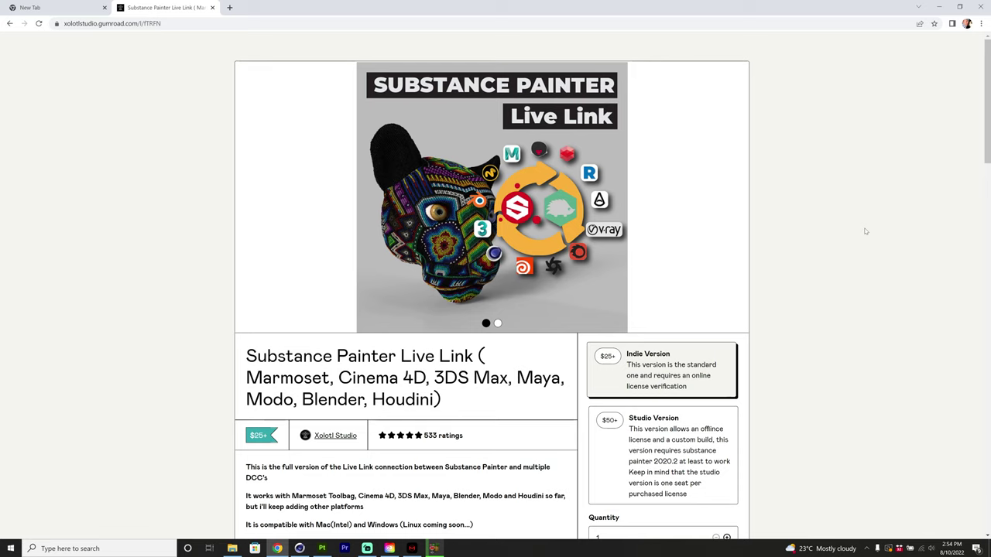
# Read the Substance Painter Live Link product page in the browser, including its versions, licensing and supported 3D applications.
pyautogui.scroll(-1, 853, 252)
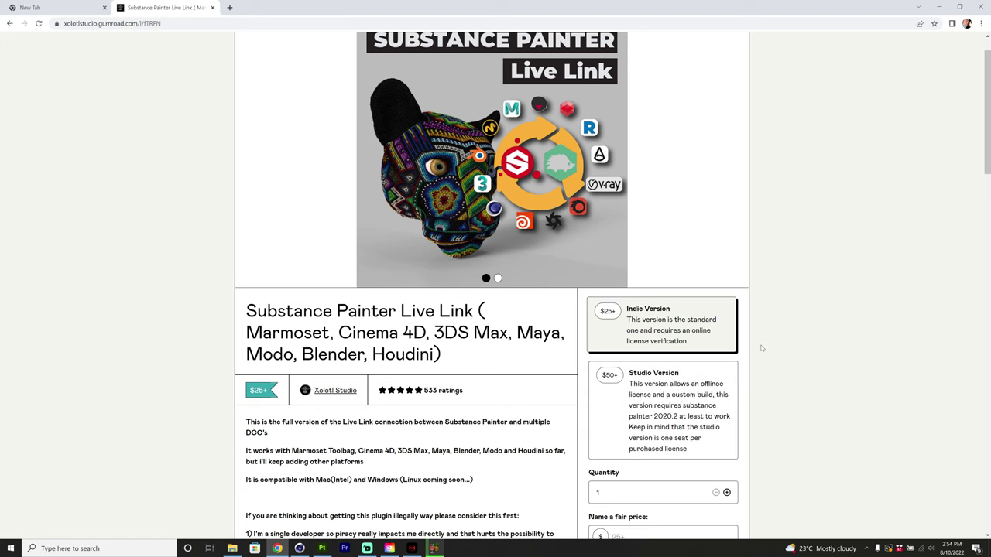
pyautogui.scroll(1, 760, 349)
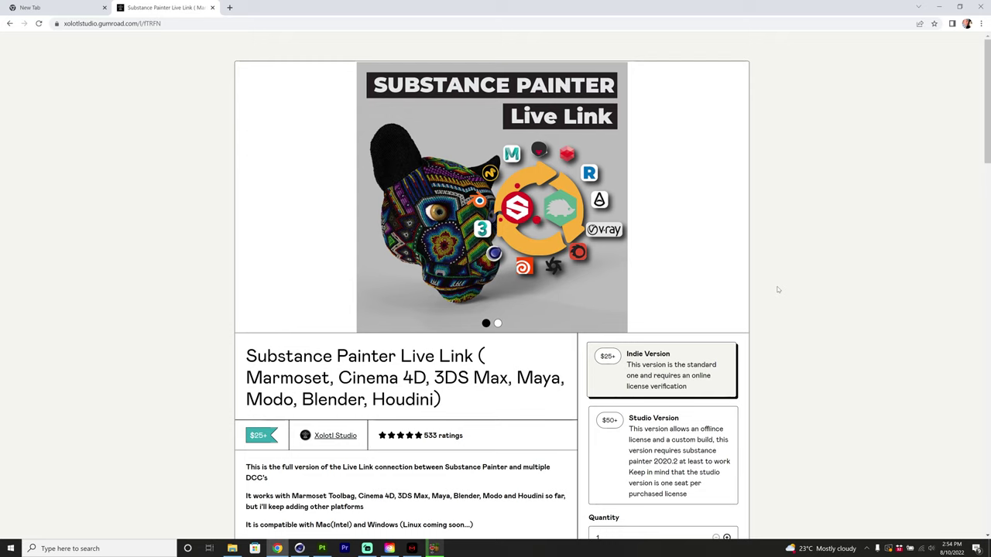
pyautogui.scroll(-8, 778, 290)
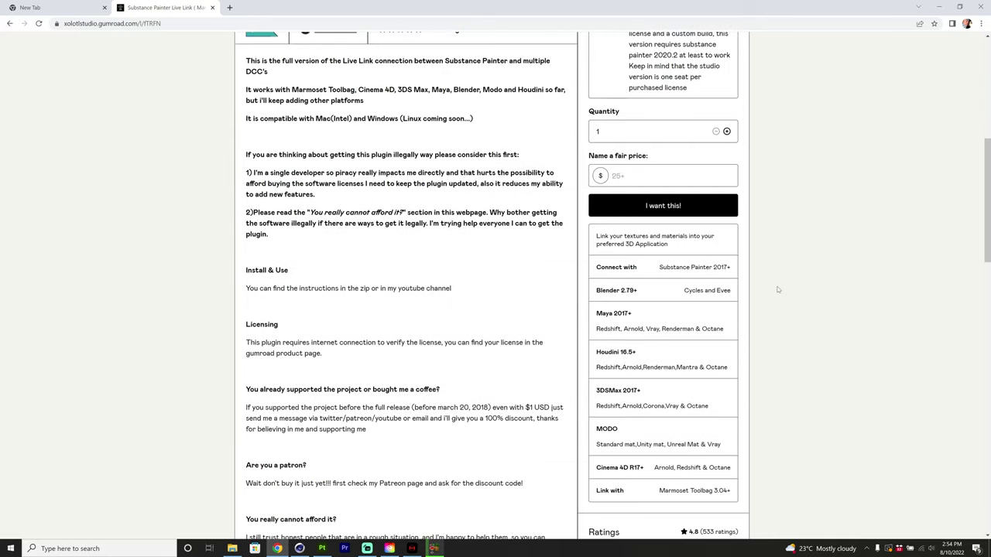
pyautogui.scroll(-3, 778, 290)
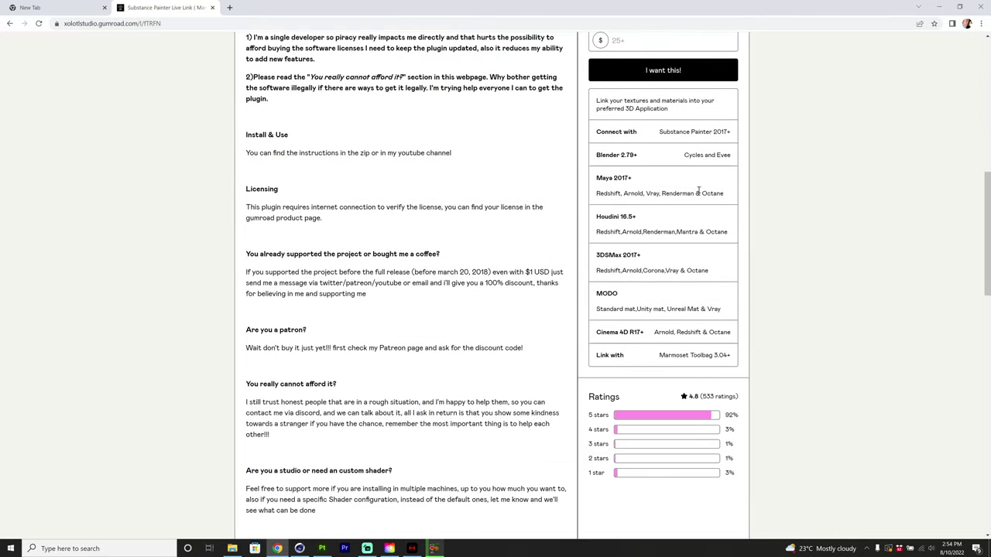
pyautogui.scroll(-4, 781, 309)
pyautogui.scroll(15, 781, 309)
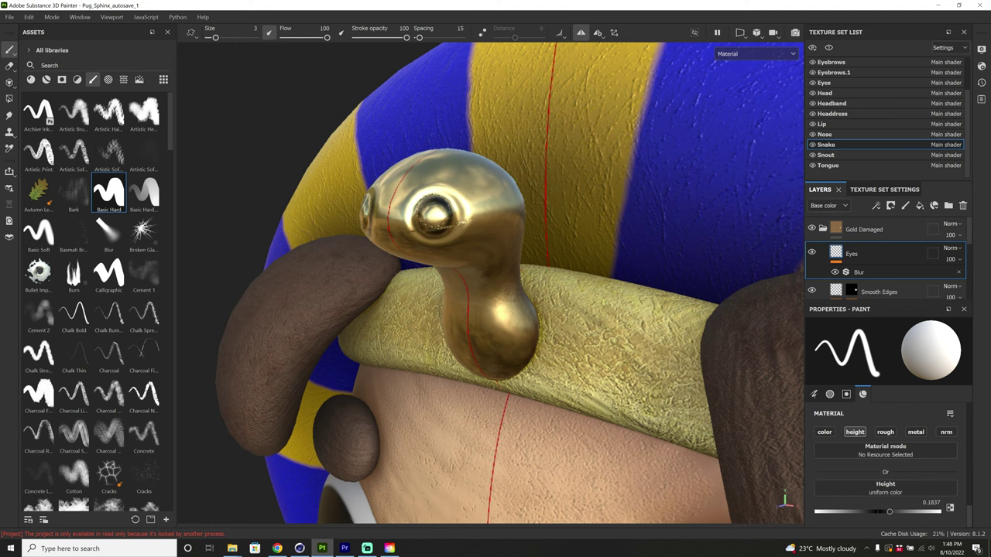
# Examine the painted snake, face and headdress of the pug sphinx in Substance 3D Painter.
pyautogui.moveTo(440, 144)
pyautogui.keyDown('alt'); pyautogui.mouseDown()
pyautogui.moveTo(454, 137)
pyautogui.moveTo(526, 184)
pyautogui.moveTo(498, 169)
pyautogui.mouseUp(); pyautogui.keyUp('alt')
pyautogui.press('f')
pyautogui.scroll(3, 493, 397)
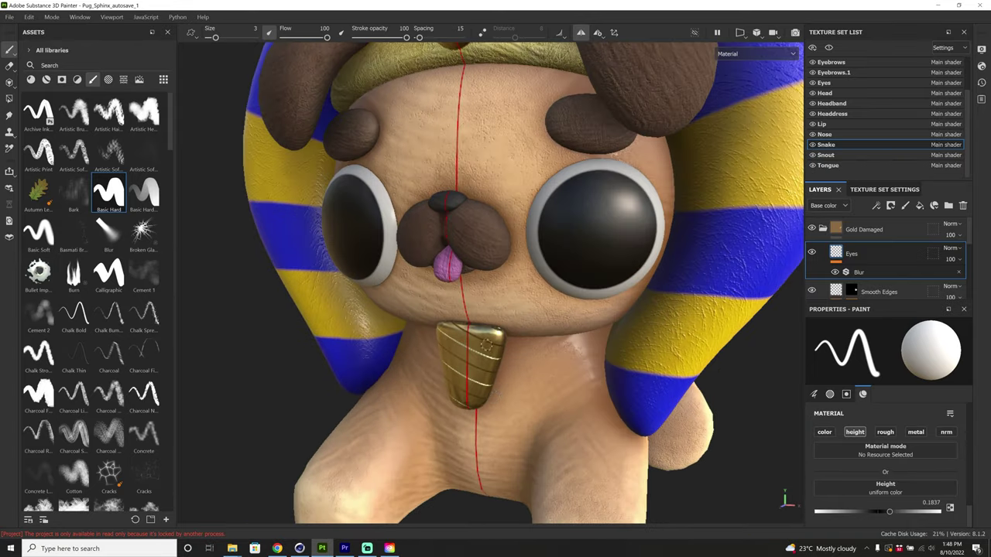
pyautogui.scroll(-2, 459, 373)
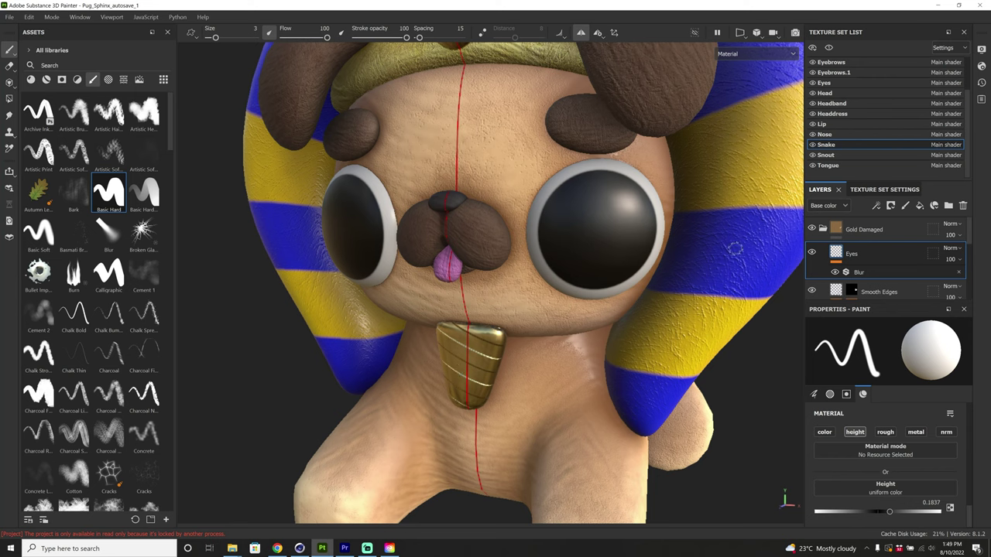